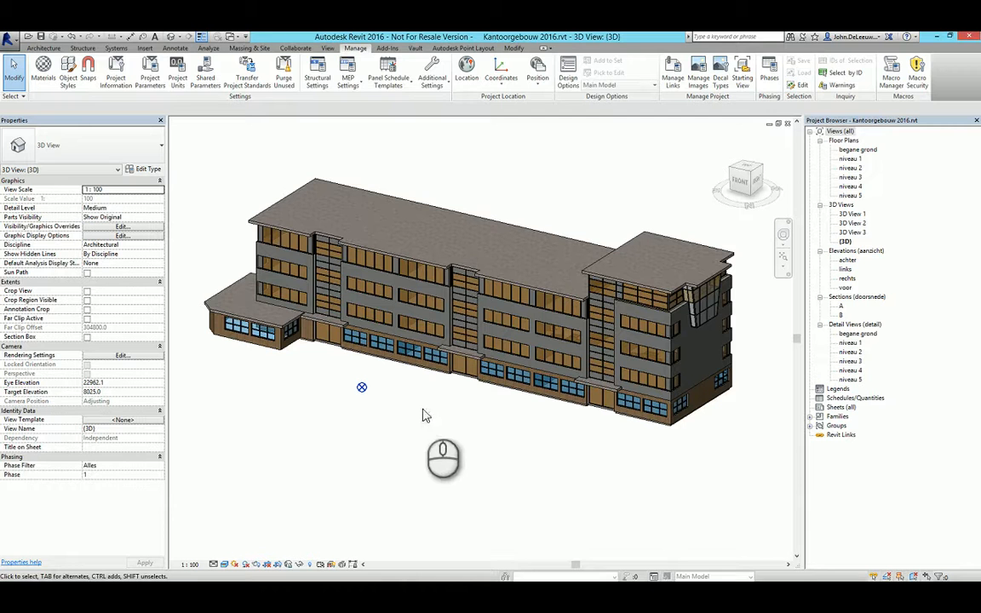
# Inspect the project base point's shared coordinates and angle to true north in front of the office building, then deselect it.
pyautogui.click(362, 389)
pyautogui.scroll(3, 379, 402)
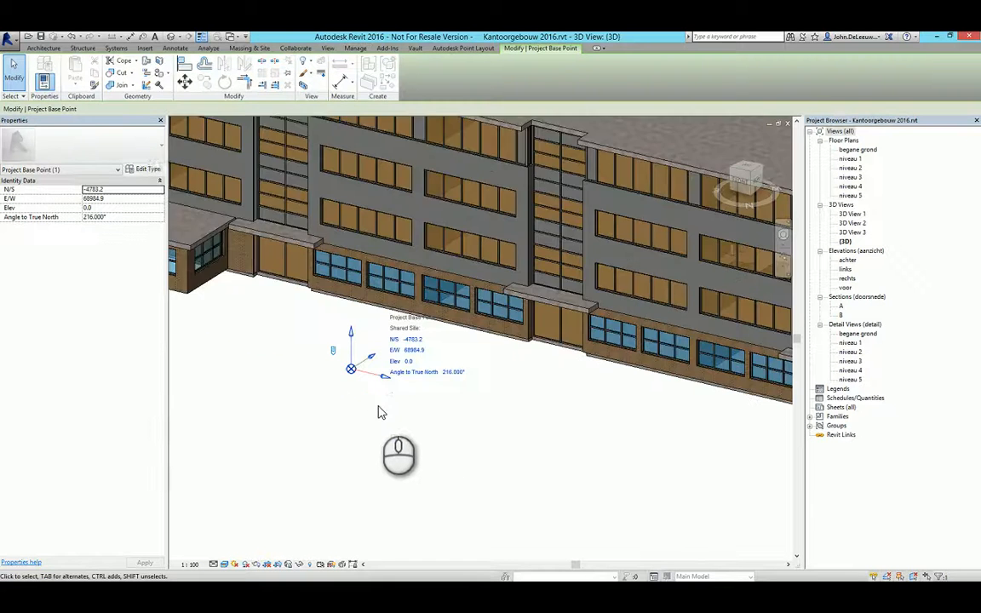
pyautogui.moveTo(412, 394); pyautogui.dragTo(415, 413, button='middle')
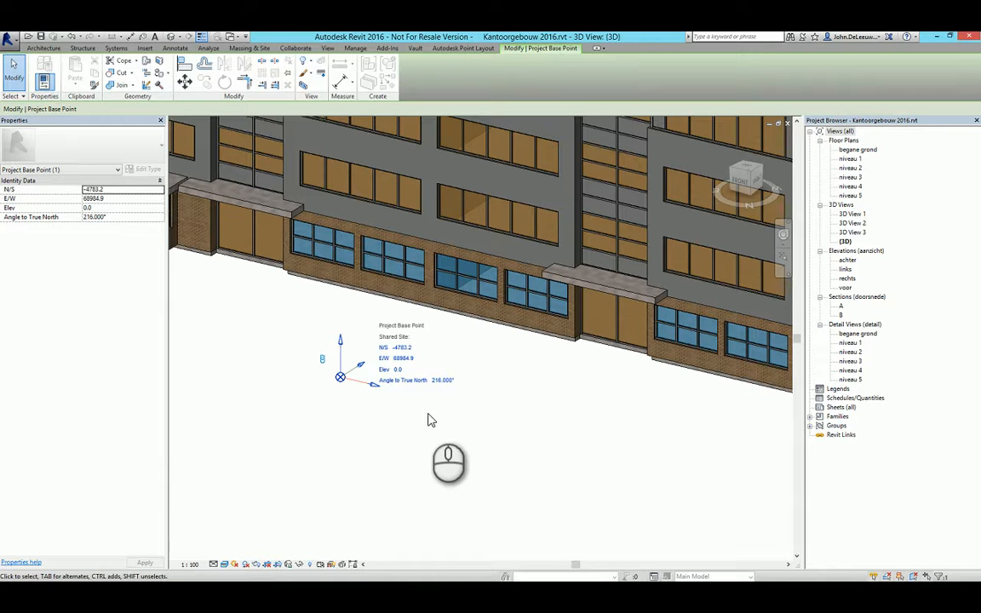
pyautogui.scroll(-2, 434, 421)
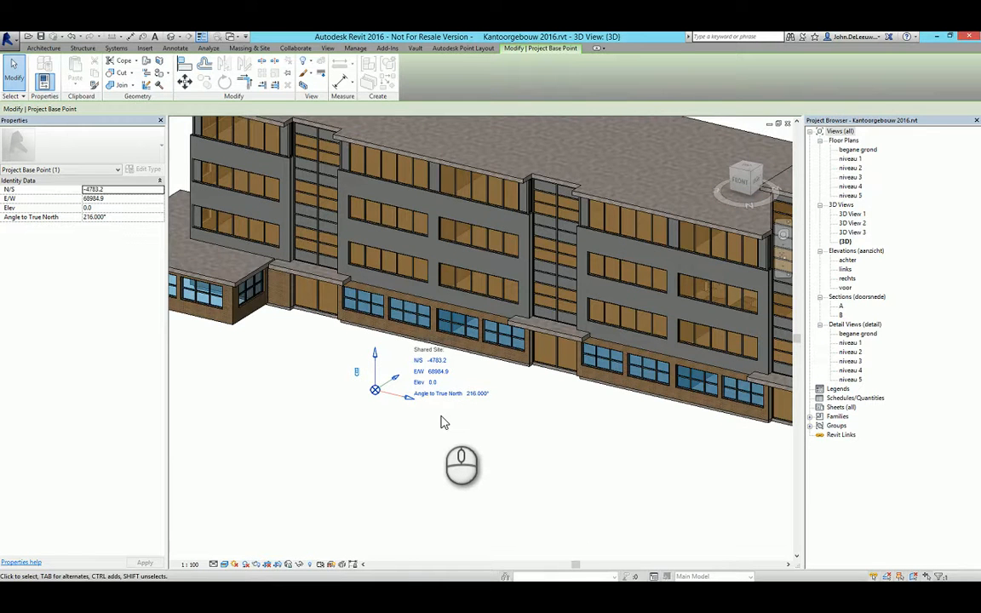
pyautogui.scroll(-4, 442, 423)
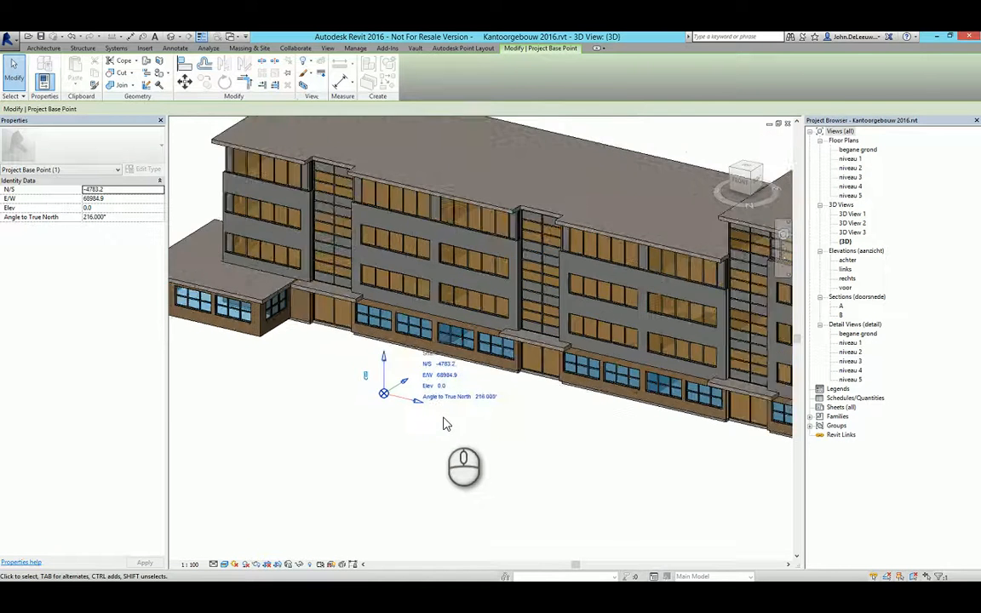
pyautogui.click(479, 428)
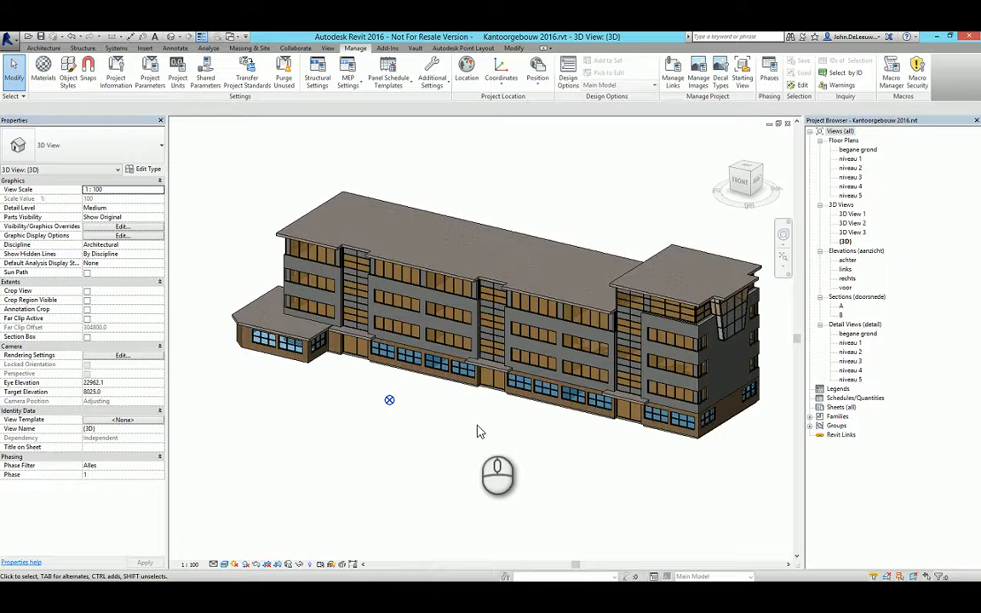
pyautogui.moveTo(477, 432)
pyautogui.keyDown('shift'); pyautogui.mouseDown(button='middle')
pyautogui.moveTo(497, 429)
pyautogui.moveTo(482, 425)
pyautogui.mouseUp(button='middle'); pyautogui.keyUp('shift')
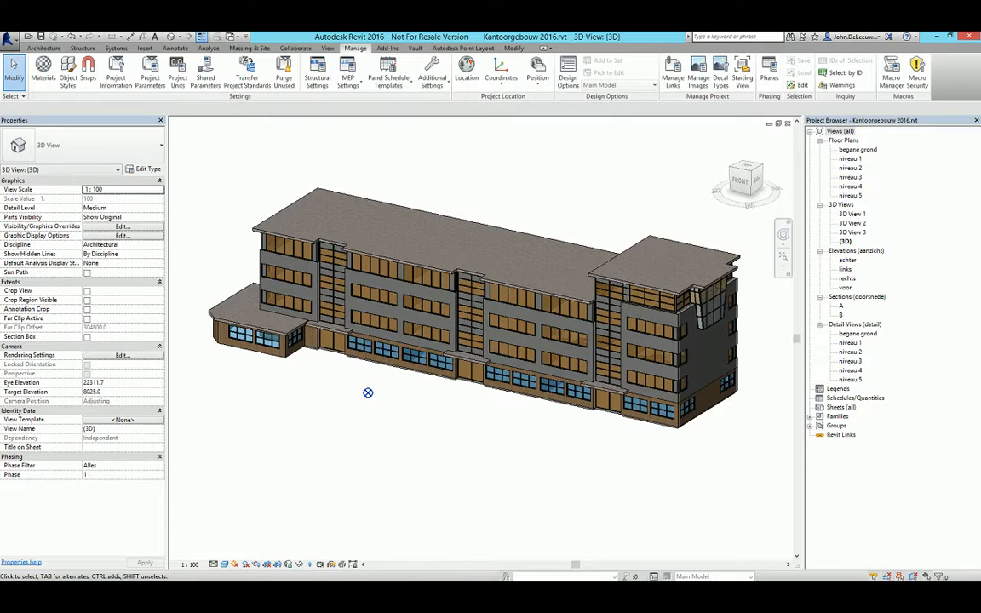
# Switch to AutoCAD Civil 3D with the drawing Kantoorgebouw 2016_coordinaten.dwg.
pyautogui.hotkey('alt', 'Tab')
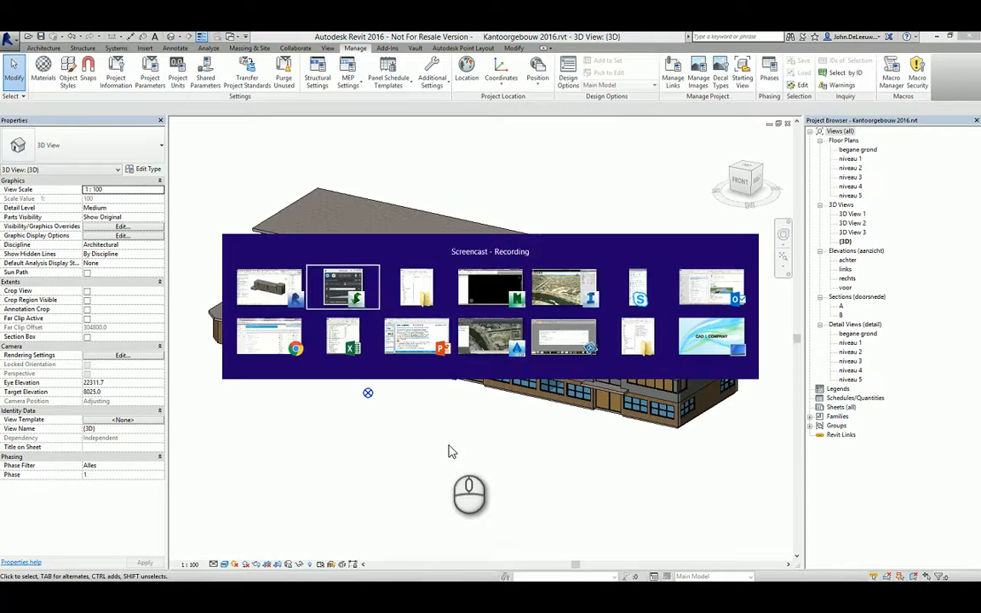
pyautogui.hotkey('alt', 'Tab')
pyautogui.hotkey('alt', 'Tab')
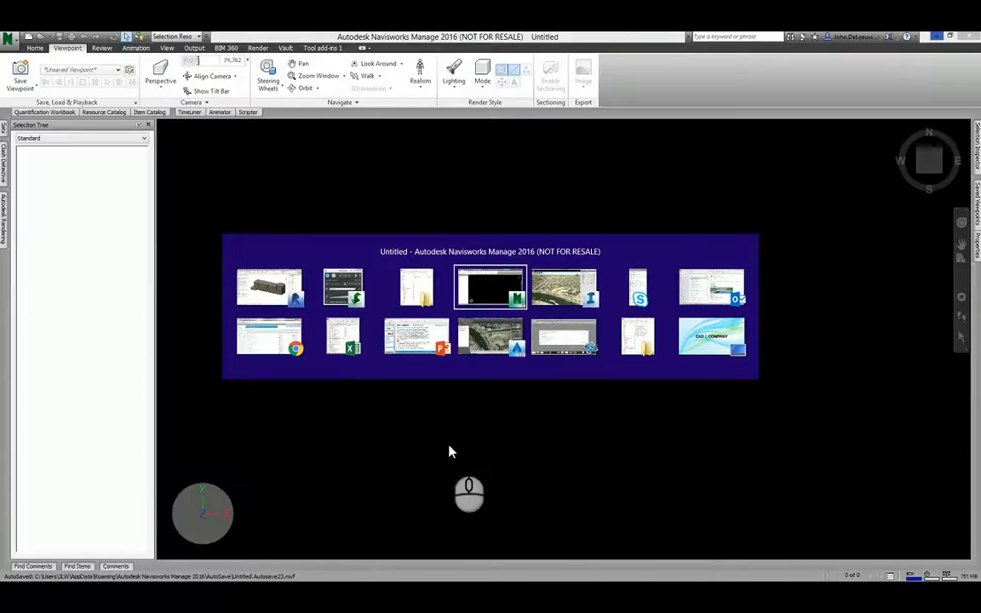
pyautogui.hotkey('alt', 'Tab')
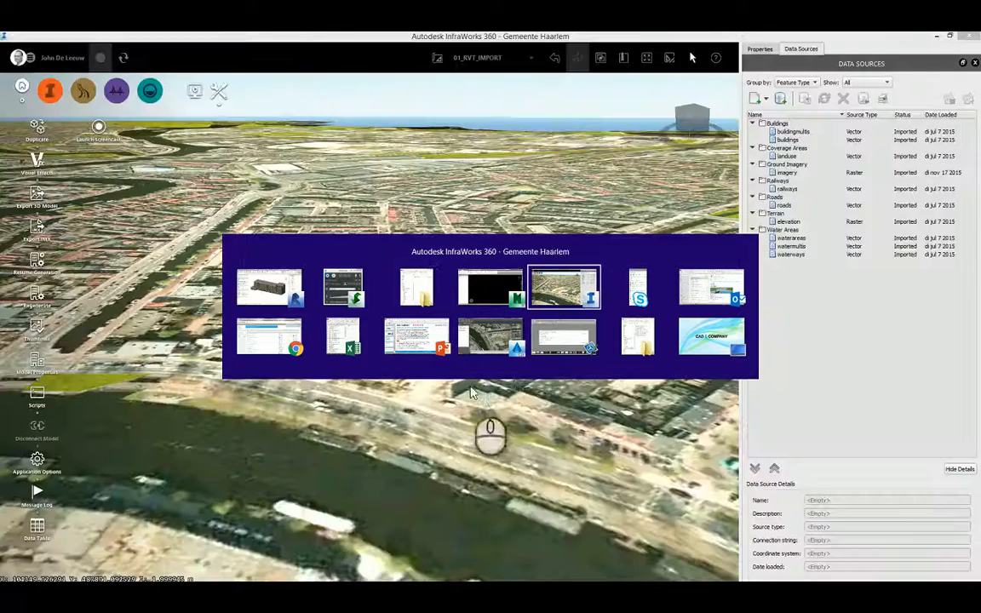
pyautogui.click(486, 345)
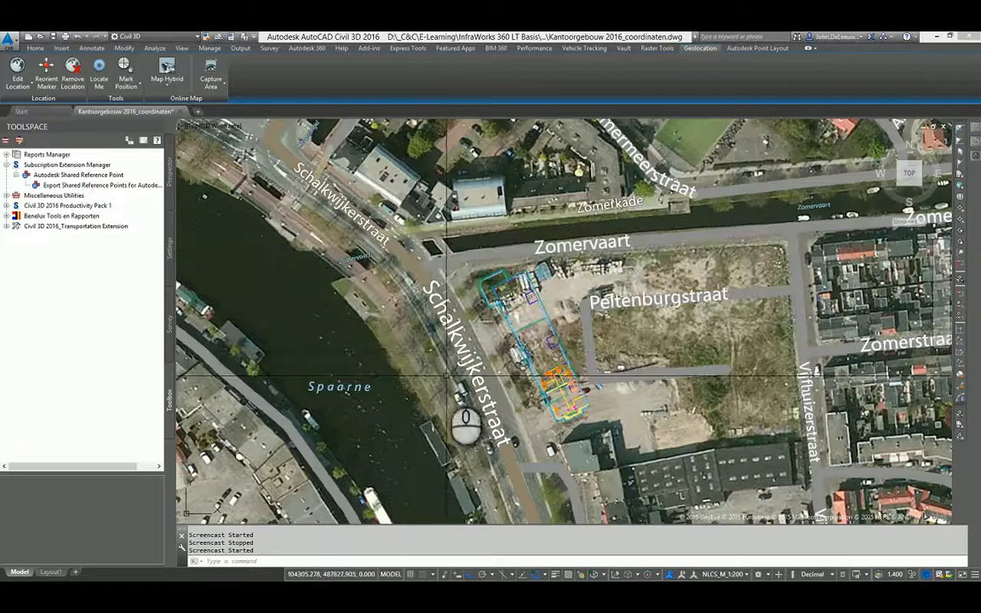
# Examine the office building's placement on the aerial map from above and in an orbited 3D view.
pyautogui.moveTo(472, 390); pyautogui.dragTo(463, 377, button='middle')
pyautogui.scroll(-5, 462, 377)
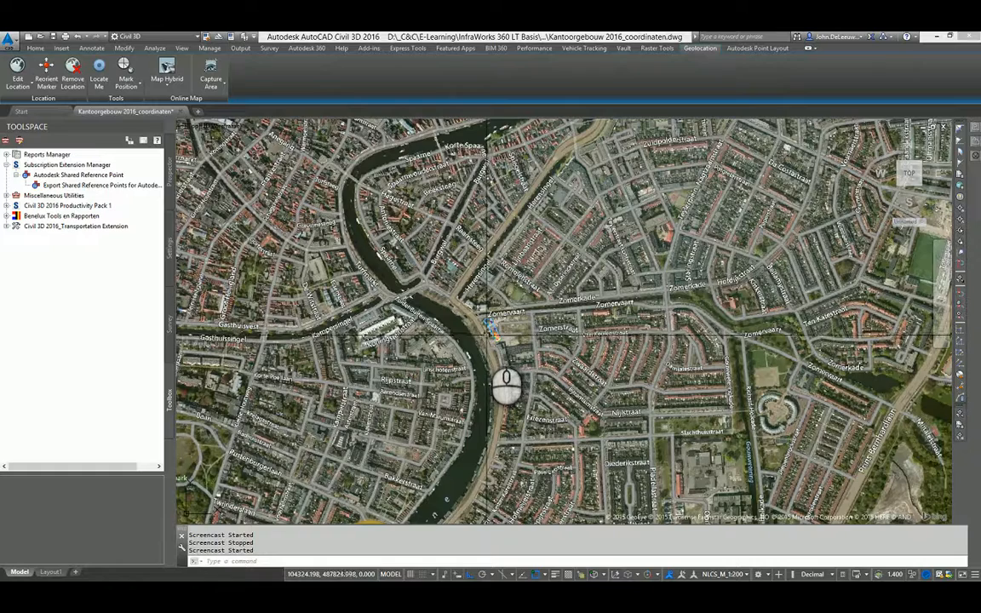
pyautogui.scroll(6, 487, 333)
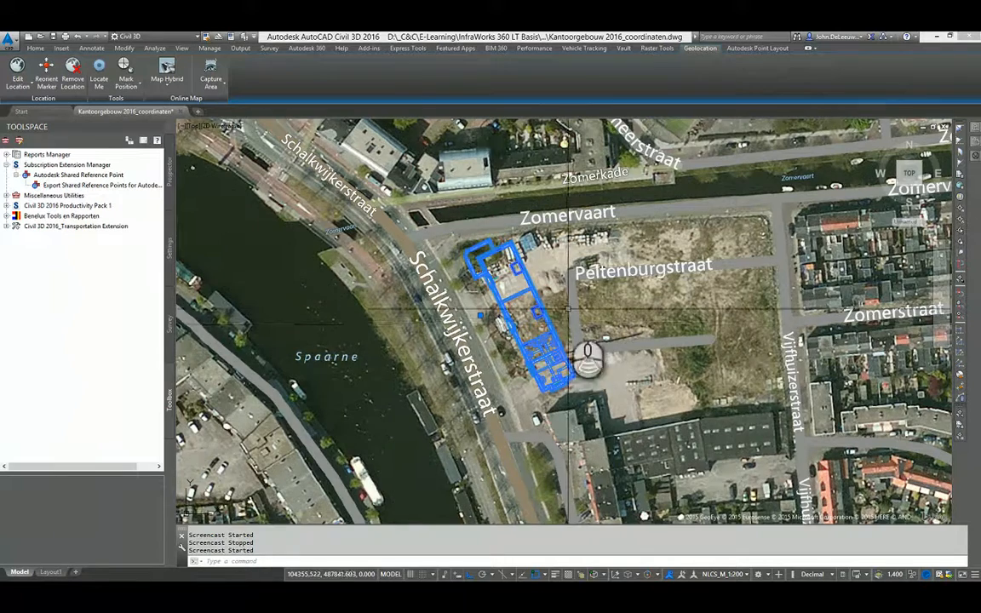
pyautogui.scroll(-3, 554, 358)
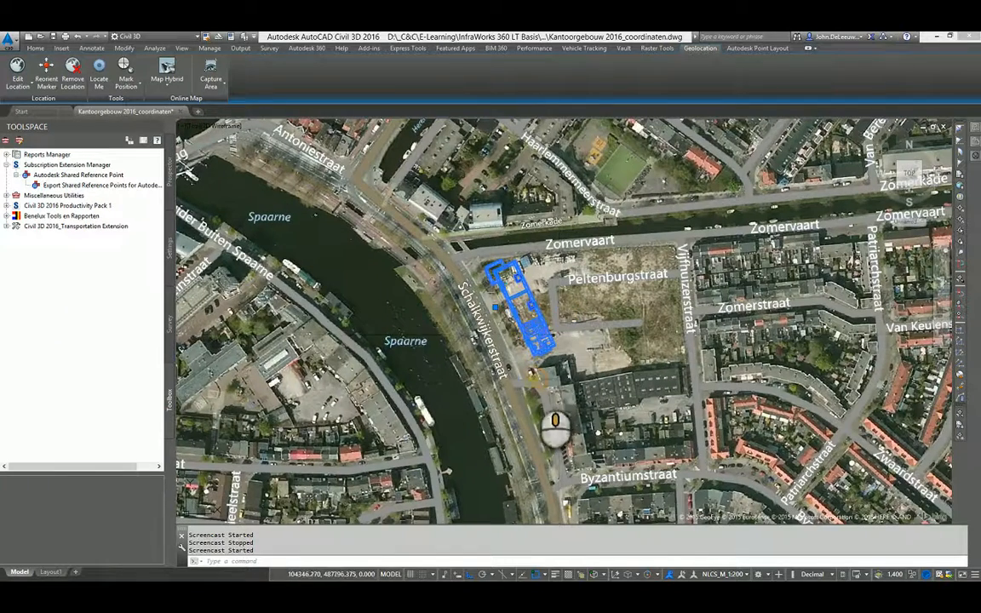
pyautogui.keyDown('shift'); pyautogui.moveTo(576, 297); pyautogui.dragTo(601, 302, button='middle'); pyautogui.keyUp('shift')
pyautogui.scroll(10, 618, 346)
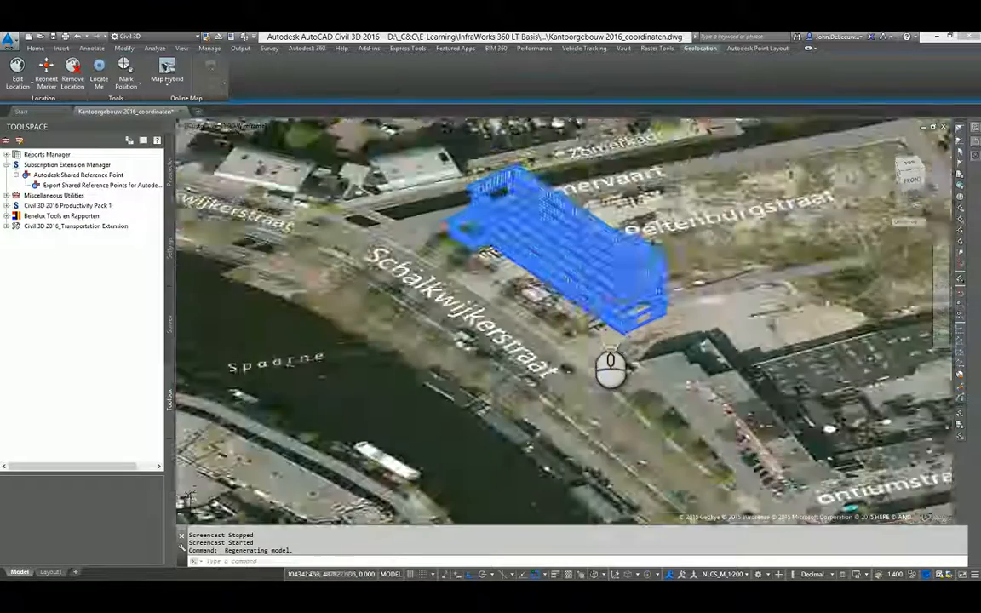
pyautogui.scroll(-5, 601, 417)
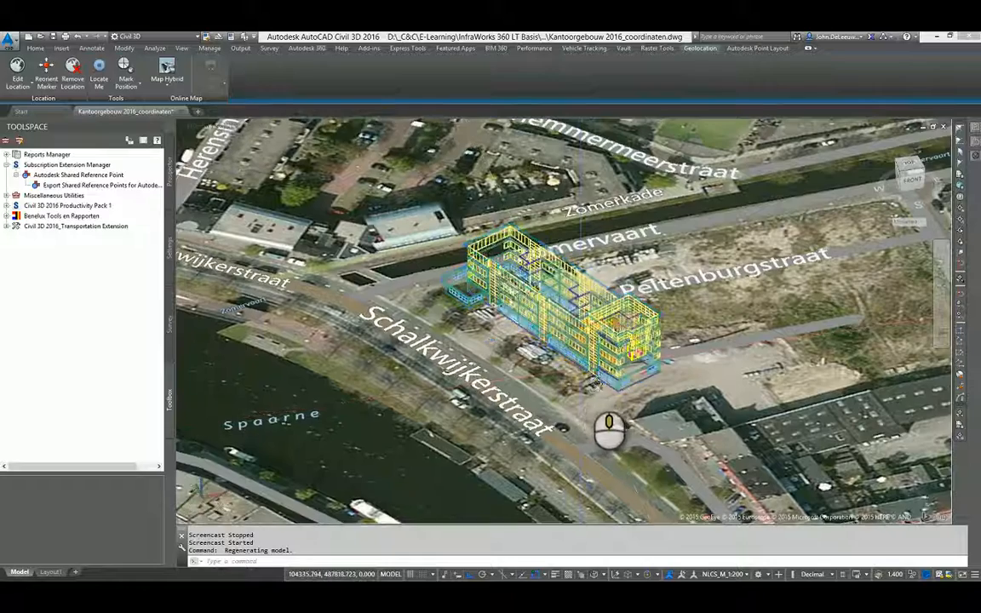
pyautogui.scroll(3, 621, 422)
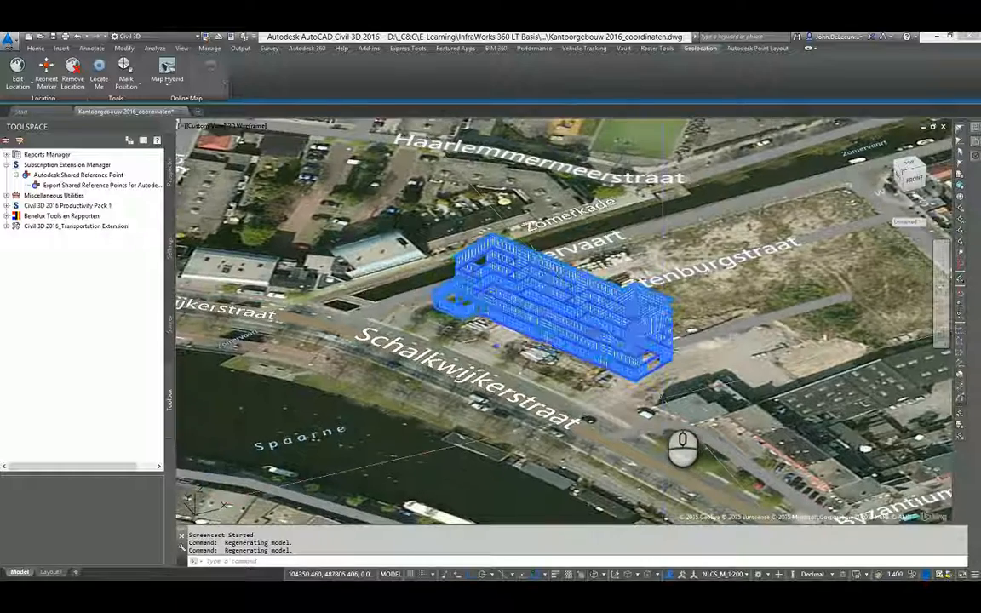
pyautogui.scroll(-3, 552, 418)
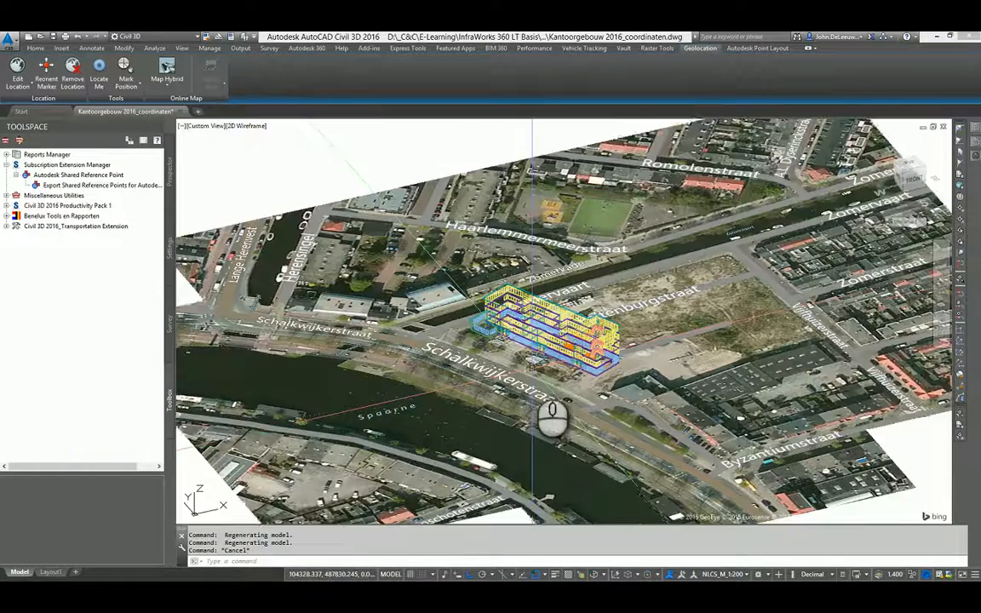
pyautogui.scroll(-3, 560, 430)
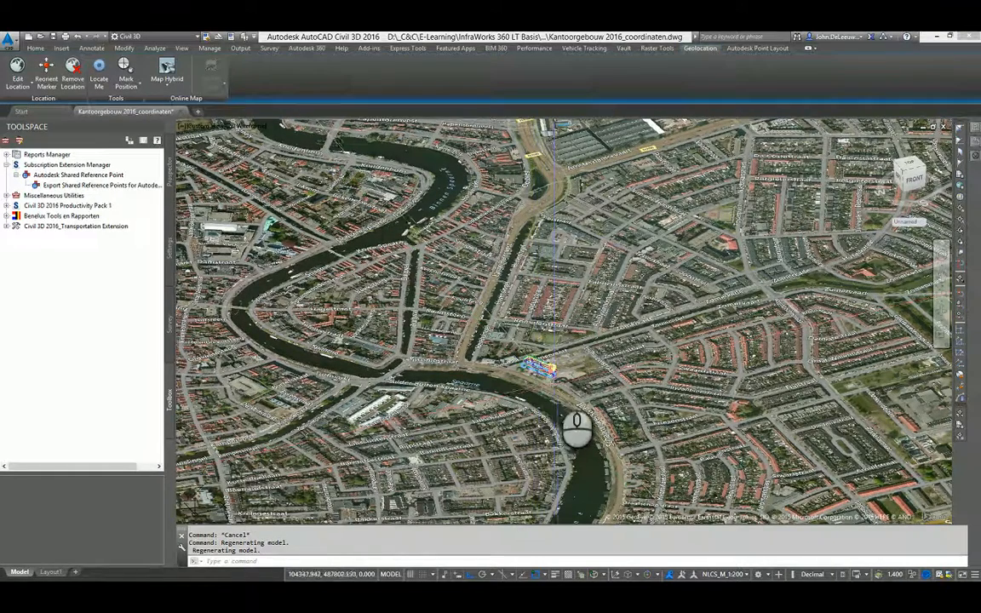
# Check the drawing's assigned coordinate system with MAPCSASSIGN and leave the assignment dialog without assigning another one.
pyautogui.scroll(5, 559, 431)
pyautogui.scroll(5, 561, 426)
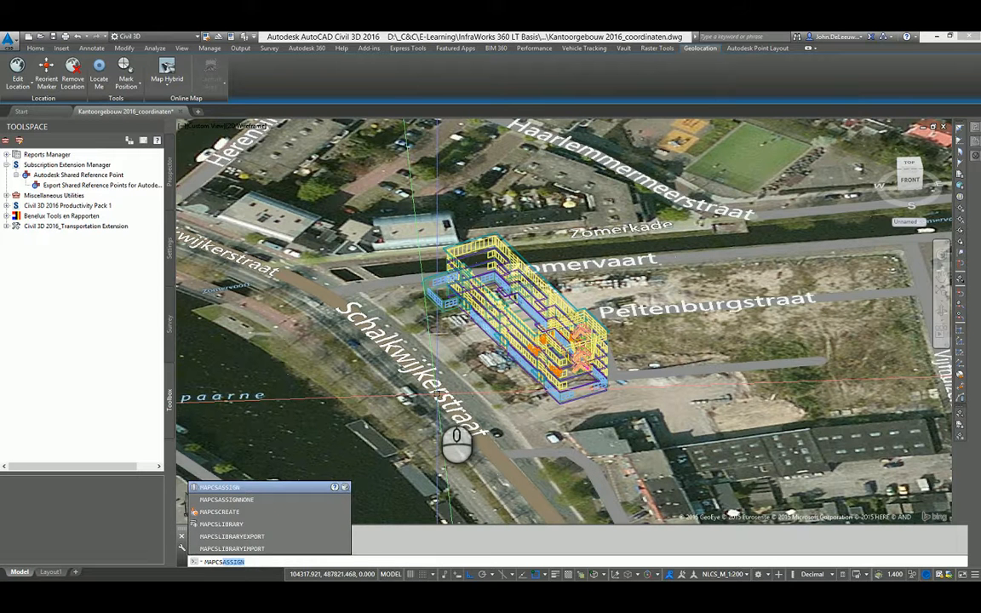
pyautogui.press('Return')
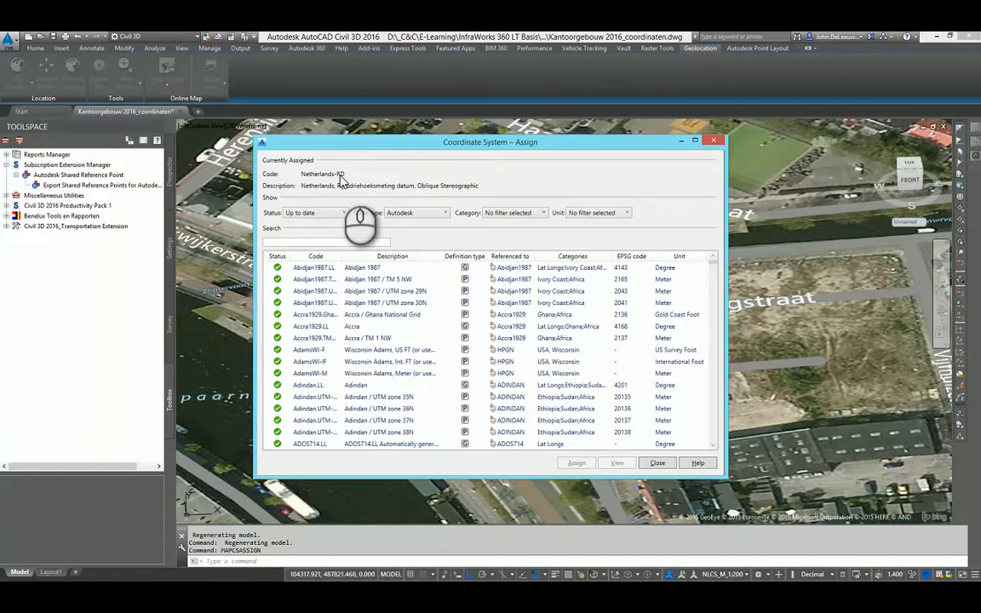
pyautogui.click(658, 462)
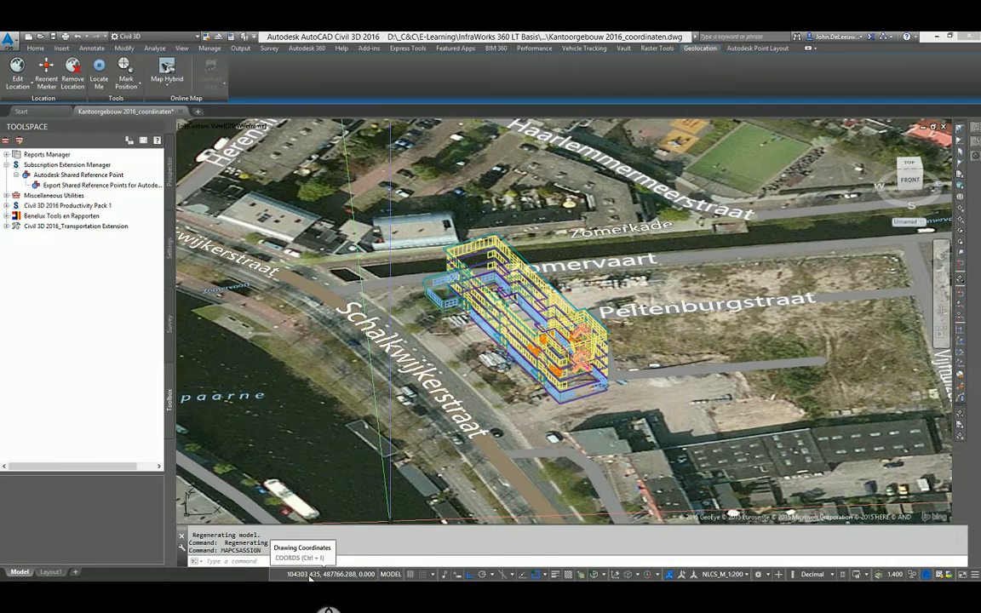
# Query the coordinates of the low annex's front base corner with the ID command.
pyautogui.moveTo(508, 407); pyautogui.dragTo(453, 385, button='middle')
pyautogui.scroll(3, 523, 400)
pyautogui.scroll(3, 474, 351)
pyautogui.scroll(-5, 474, 351)
pyautogui.scroll(2, 453, 385)
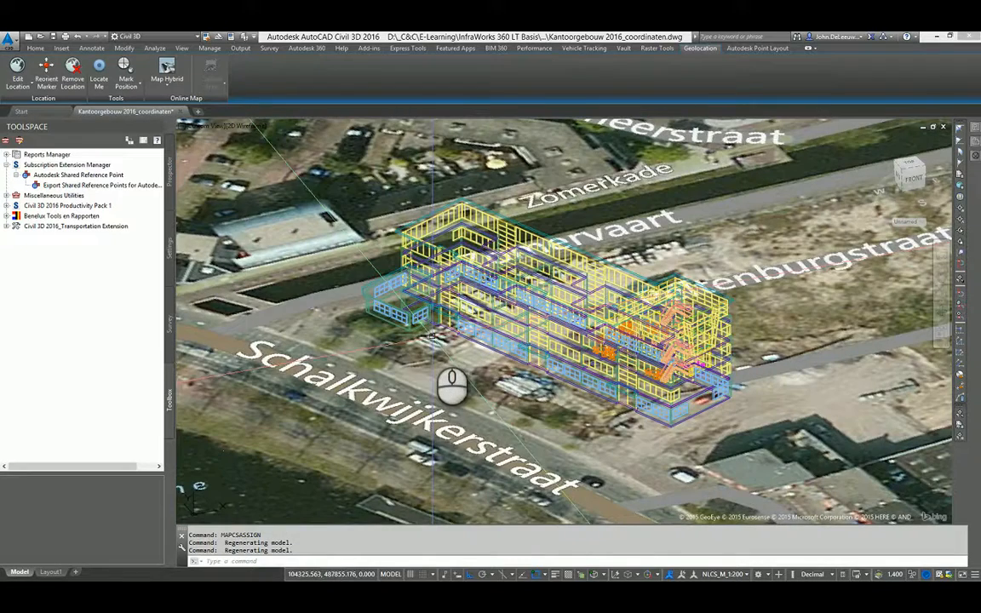
pyautogui.scroll(4, 437, 385)
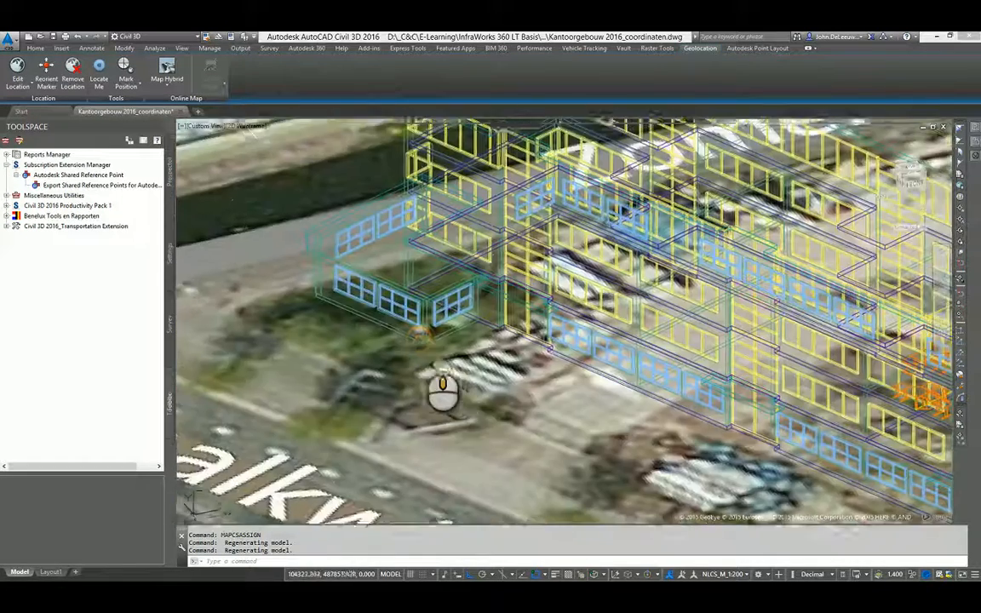
pyautogui.keyDown('shift'); pyautogui.moveTo(442, 392); pyautogui.dragTo(471, 412, button='middle'); pyautogui.keyUp('shift')
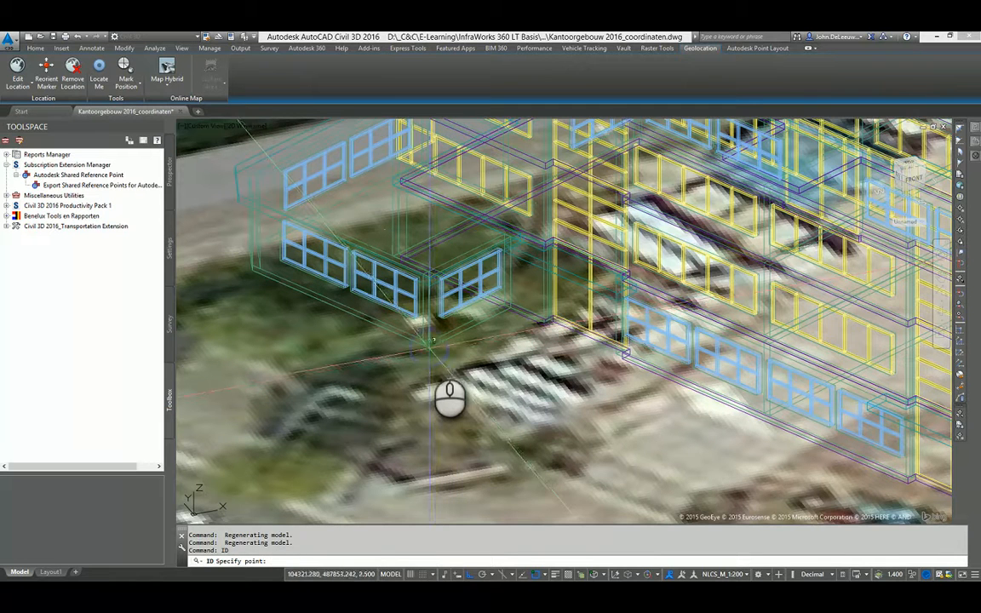
pyautogui.click(429, 346)
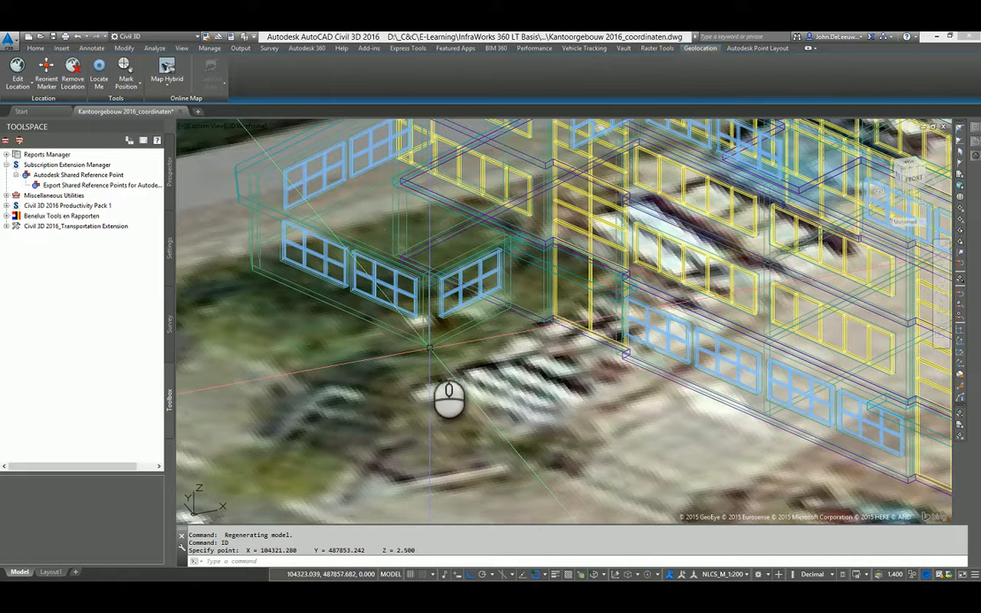
pyautogui.scroll(-2, 449, 399)
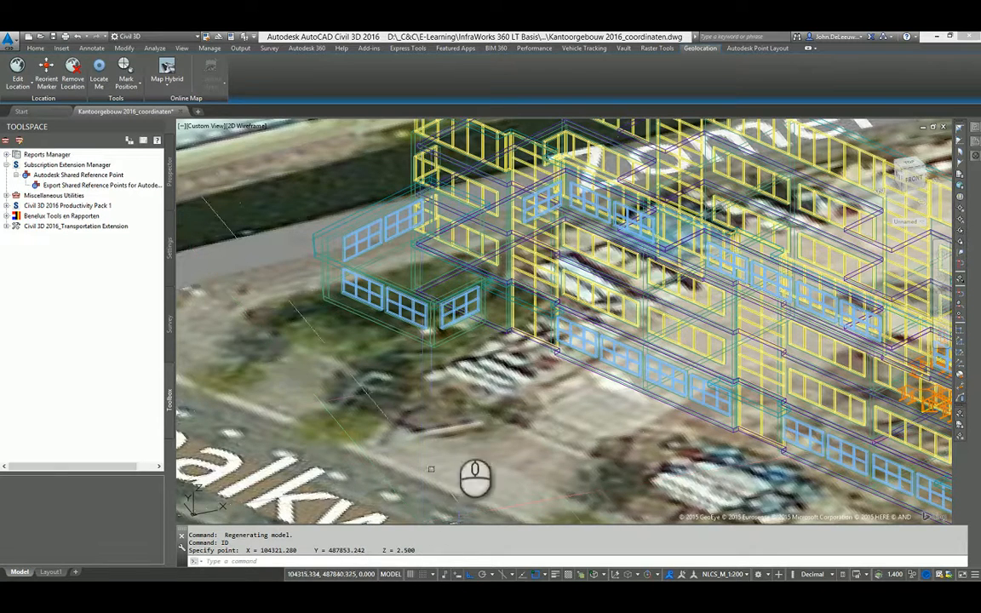
pyautogui.scroll(-2, 480, 426)
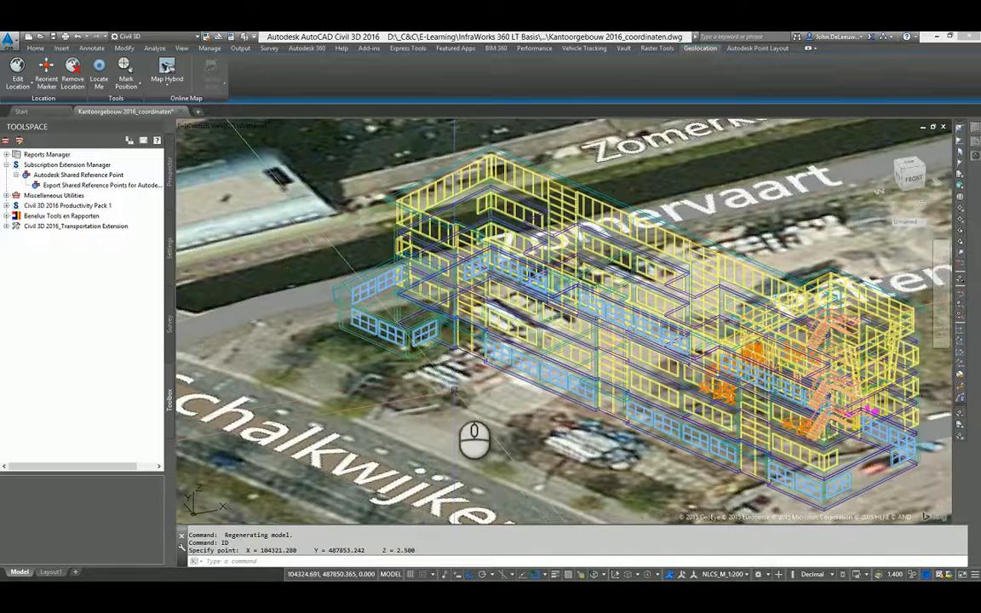
pyautogui.scroll(-2, 454, 389)
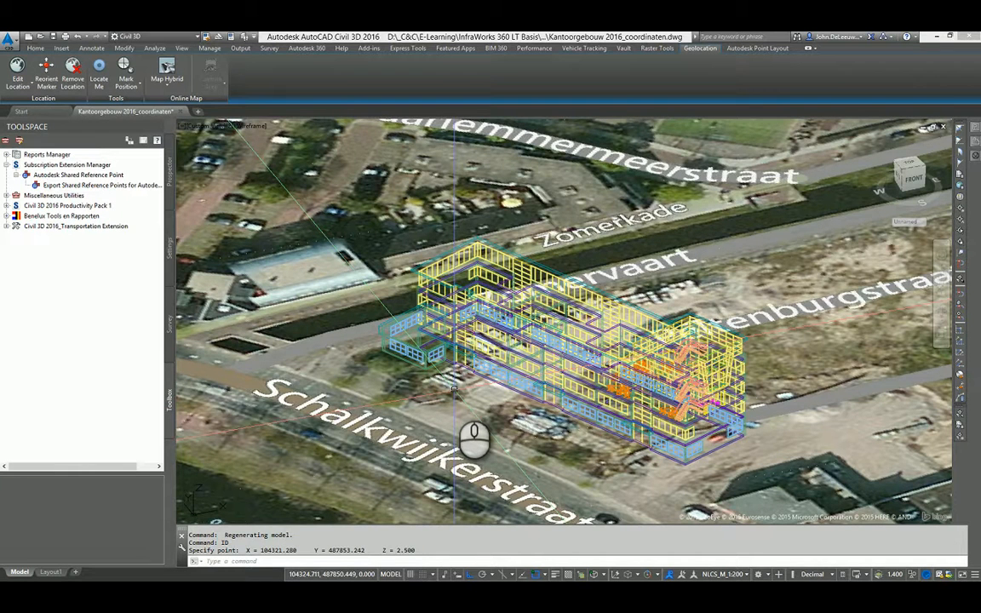
pyautogui.moveTo(496, 405); pyautogui.dragTo(484, 399, button='middle')
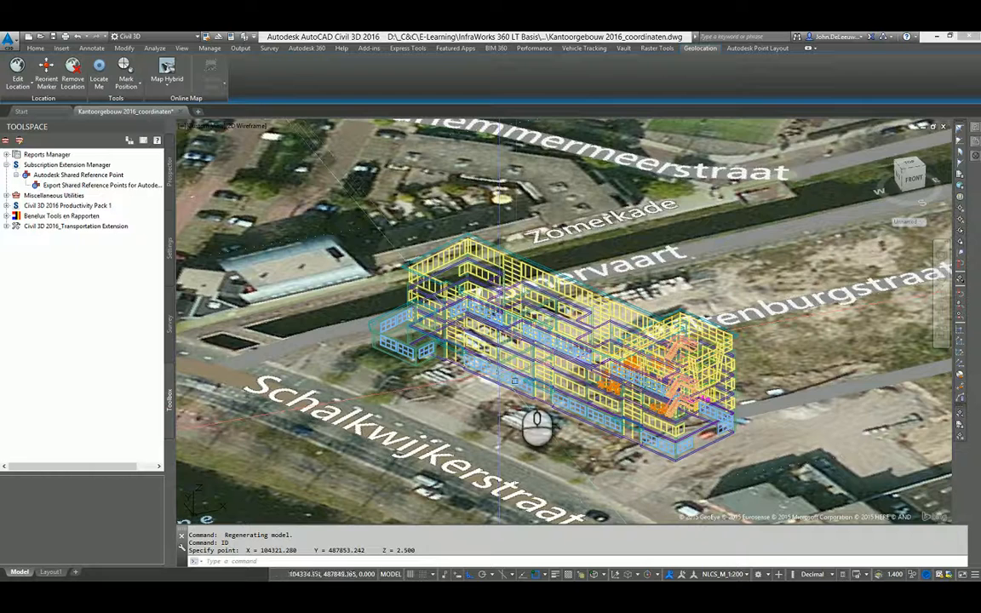
pyautogui.moveTo(525, 369); pyautogui.dragTo(521, 369, button='middle')
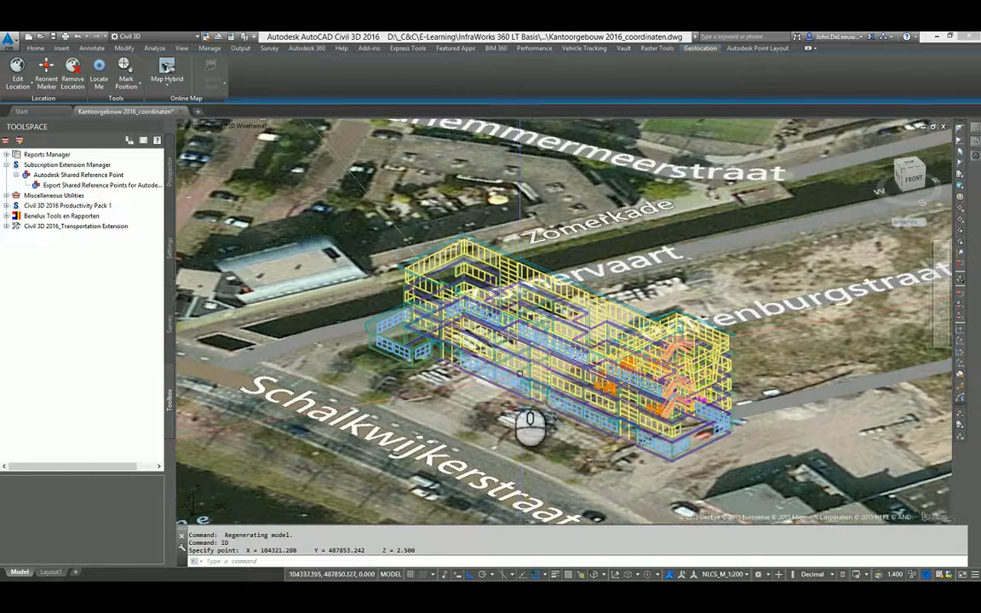
pyautogui.scroll(-3, 526, 367)
pyautogui.scroll(3, 528, 369)
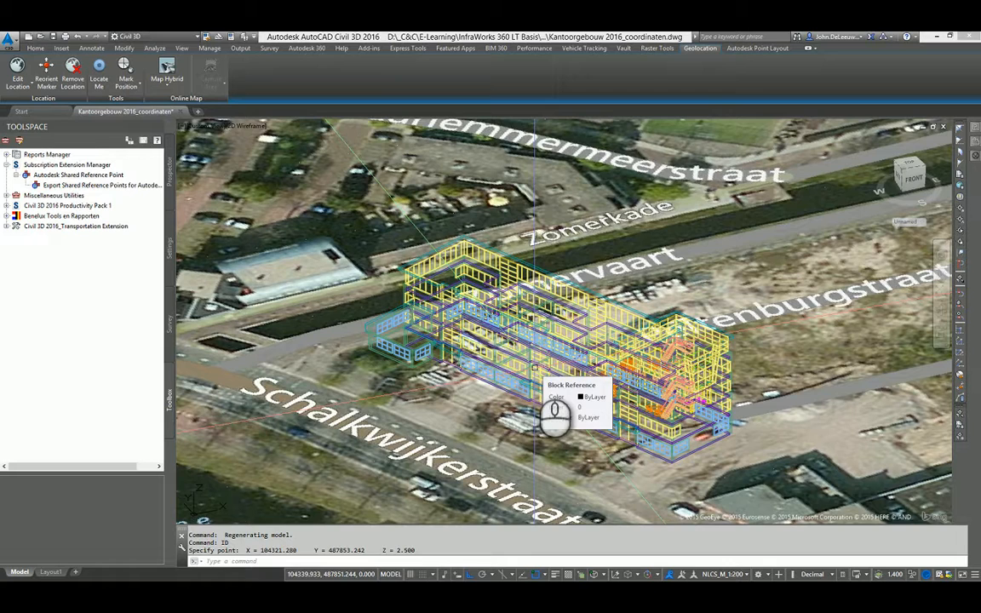
pyautogui.moveTo(533, 368); pyautogui.dragTo(480, 367, button='middle')
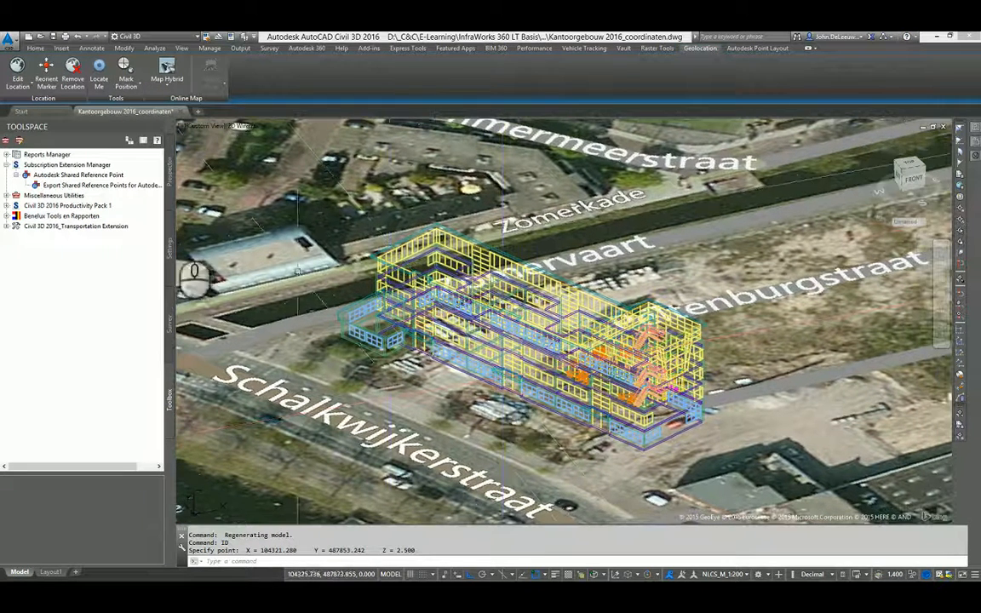
# Start Export Shared Reference Points for Autodesk Revit and set the origin at the low annex's front base corner.
pyautogui.click(76, 185)
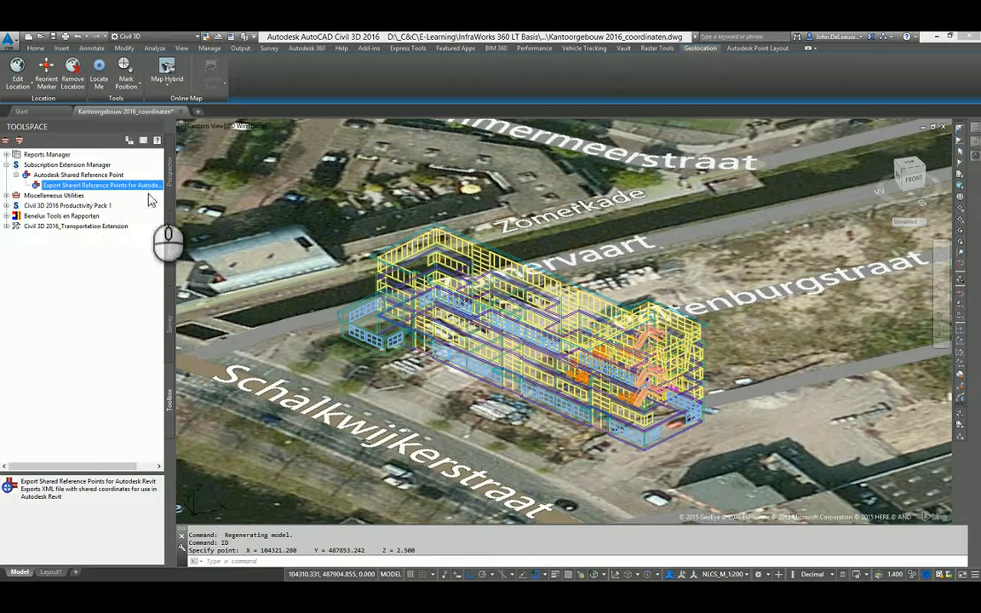
pyautogui.moveTo(179, 201); pyautogui.dragTo(197, 199)
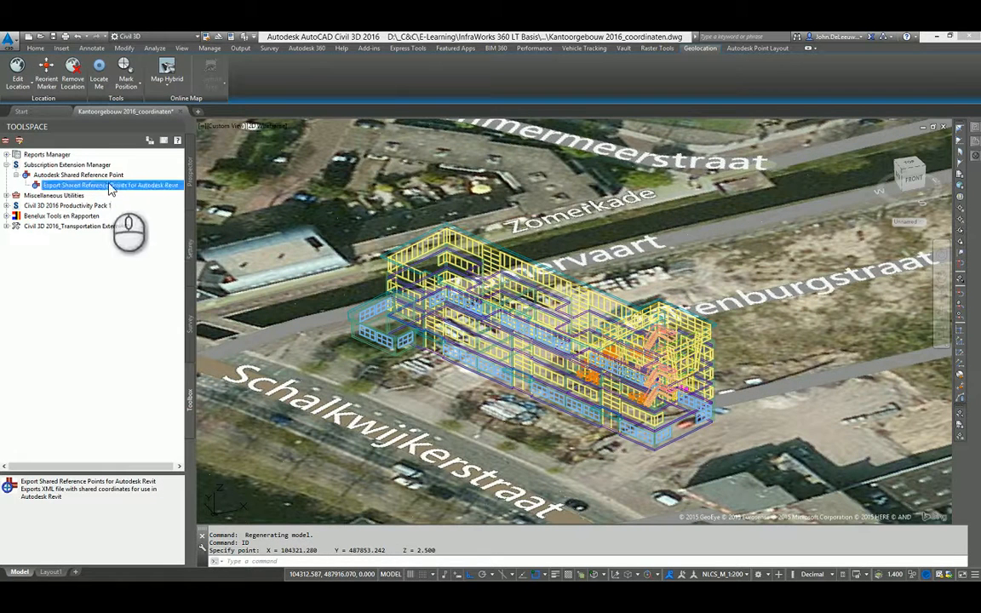
pyautogui.moveTo(466, 368); pyautogui.dragTo(461, 363, button='middle')
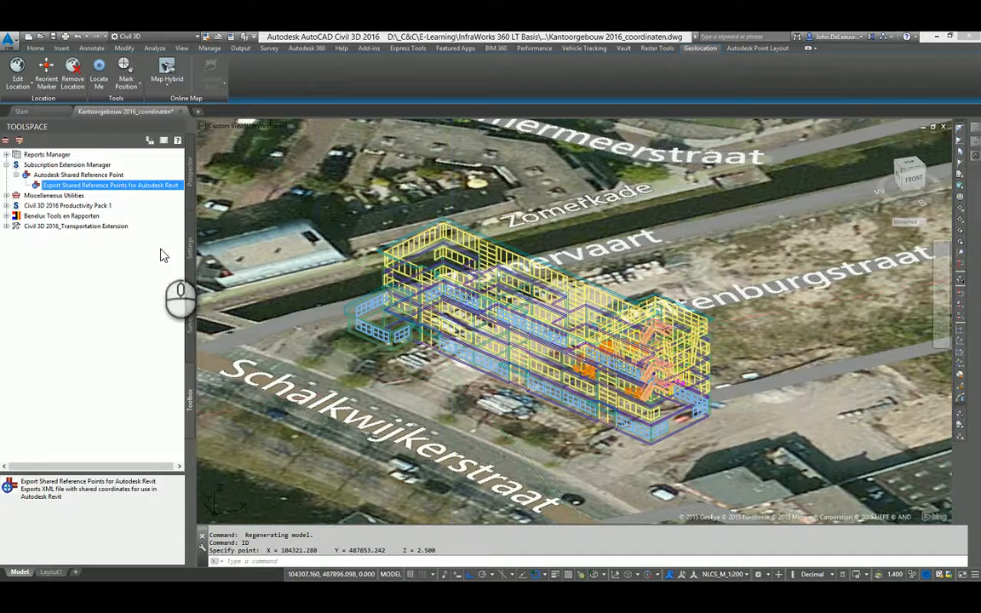
pyautogui.click(92, 186)
pyautogui.rightClick(93, 192)
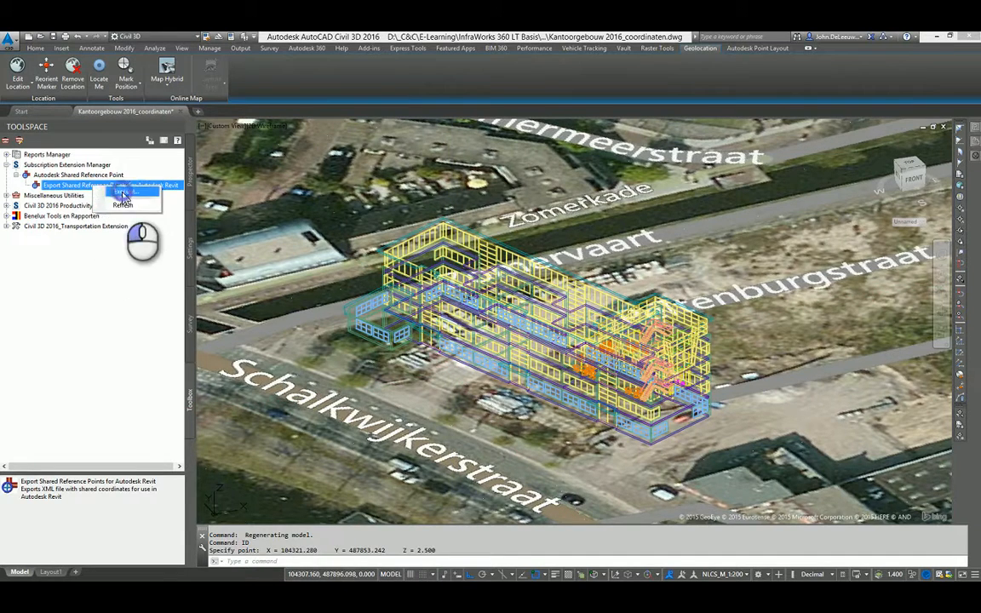
pyautogui.click(126, 194)
pyautogui.scroll(5, 394, 392)
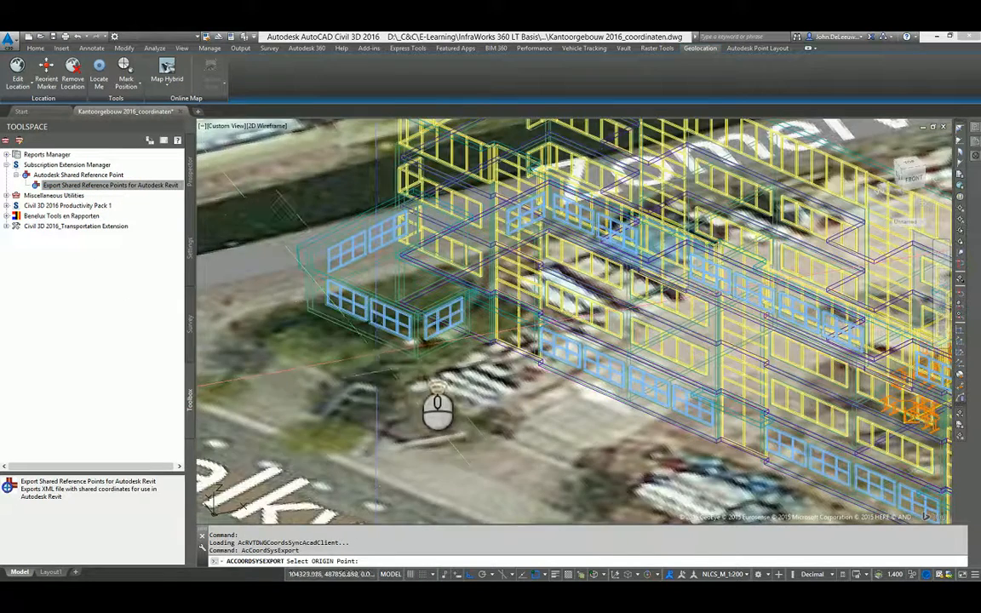
pyautogui.scroll(2, 434, 407)
pyautogui.click(418, 360)
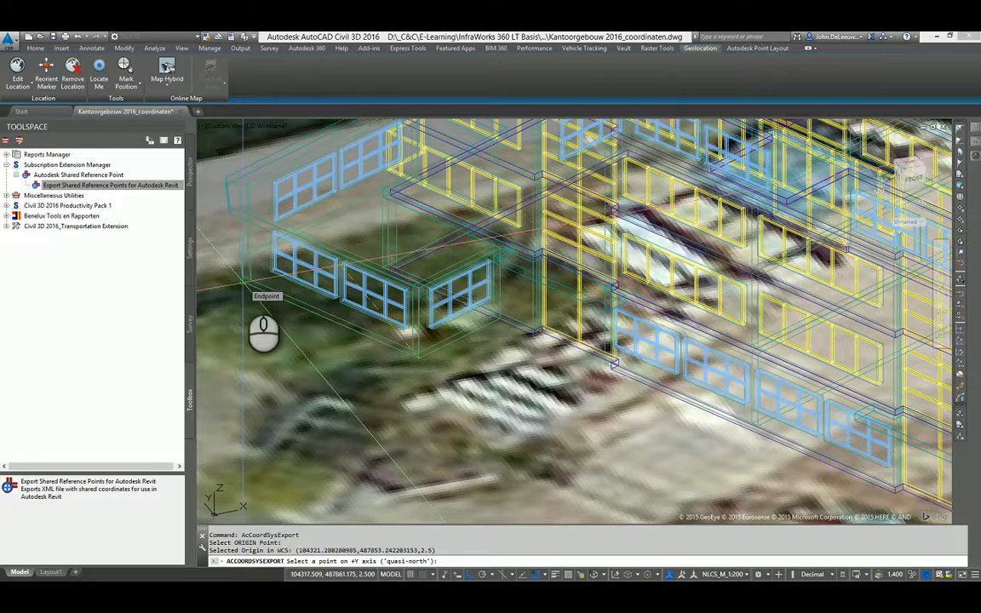
# Set the +Y direction to the far base corner of the annex's front wall and save the meter-based export as MySharedRefPnt.xml in the RVT folder.
pyautogui.click(245, 282)
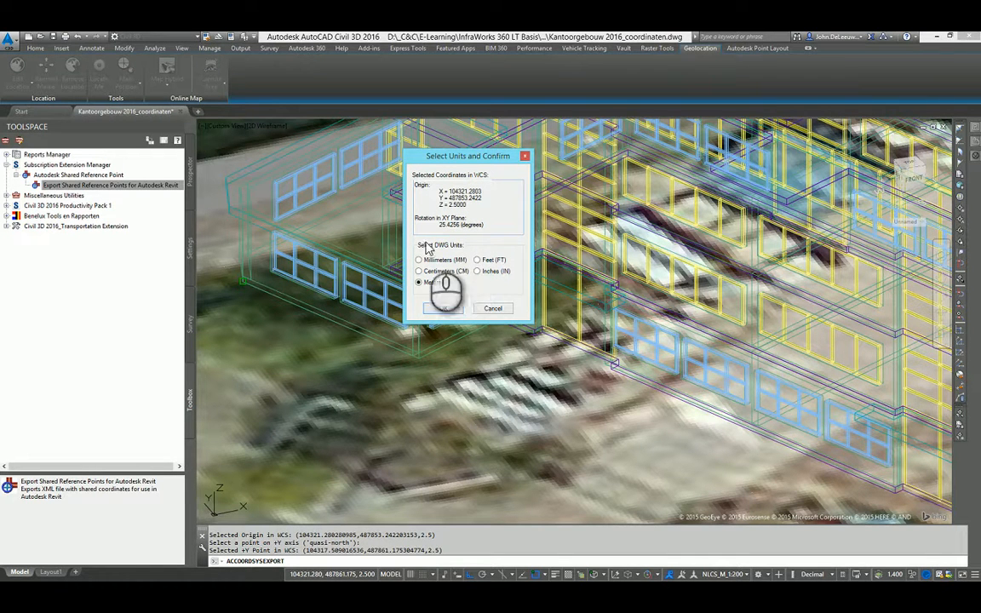
pyautogui.click(444, 309)
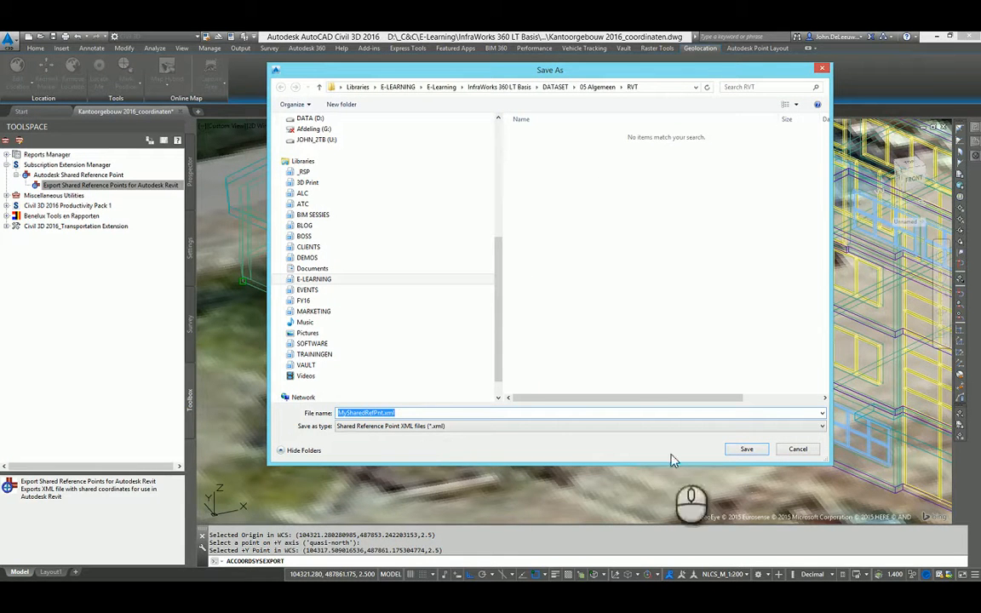
pyautogui.click(748, 449)
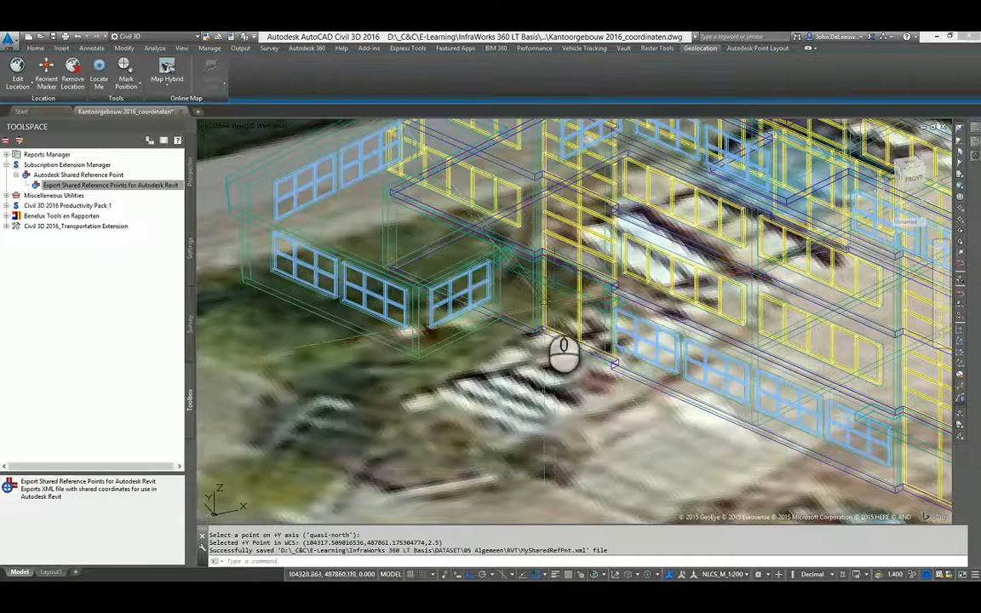
# Switch to Autodesk Revit with the project Kantoorgebouw 2016.rvt open in its 3D view.
pyautogui.hotkey('alt', 'Tab')
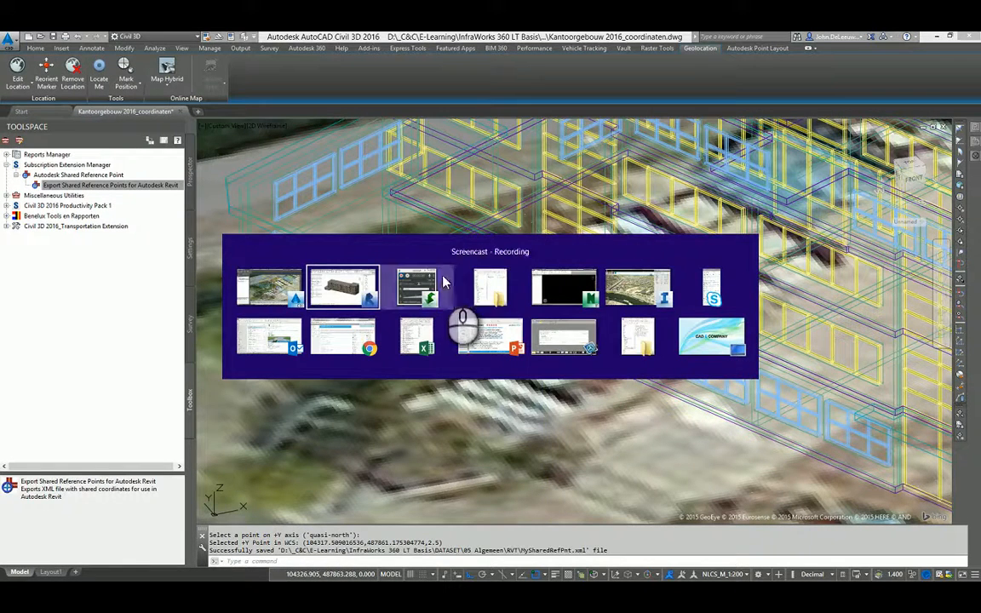
pyautogui.click(371, 283)
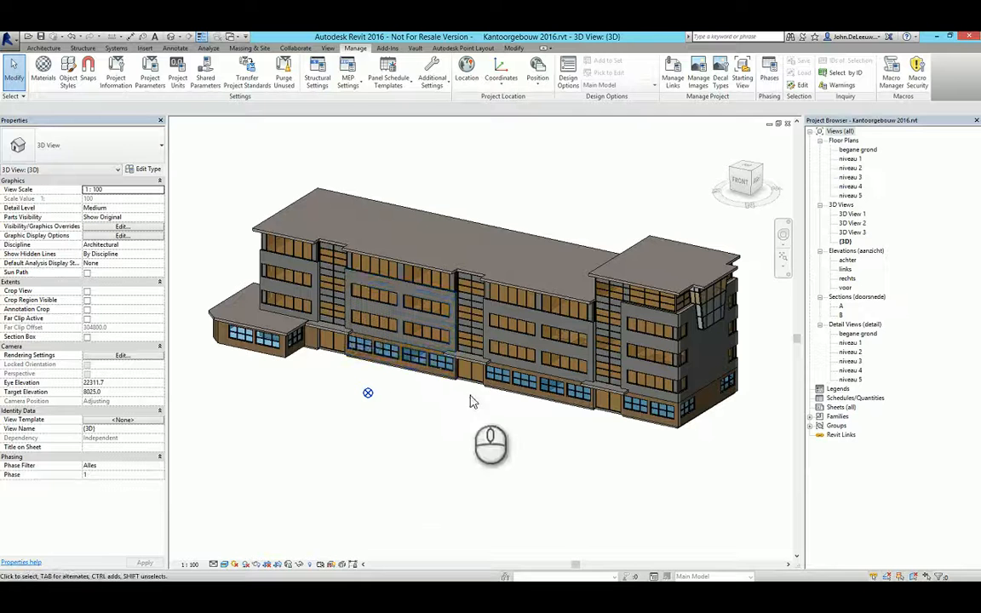
pyautogui.moveTo(488, 415)
pyautogui.keyDown('shift'); pyautogui.mouseDown(button='middle')
pyautogui.moveTo(490, 425)
pyautogui.moveTo(492, 409)
pyautogui.mouseUp(button='middle'); pyautogui.keyUp('shift')
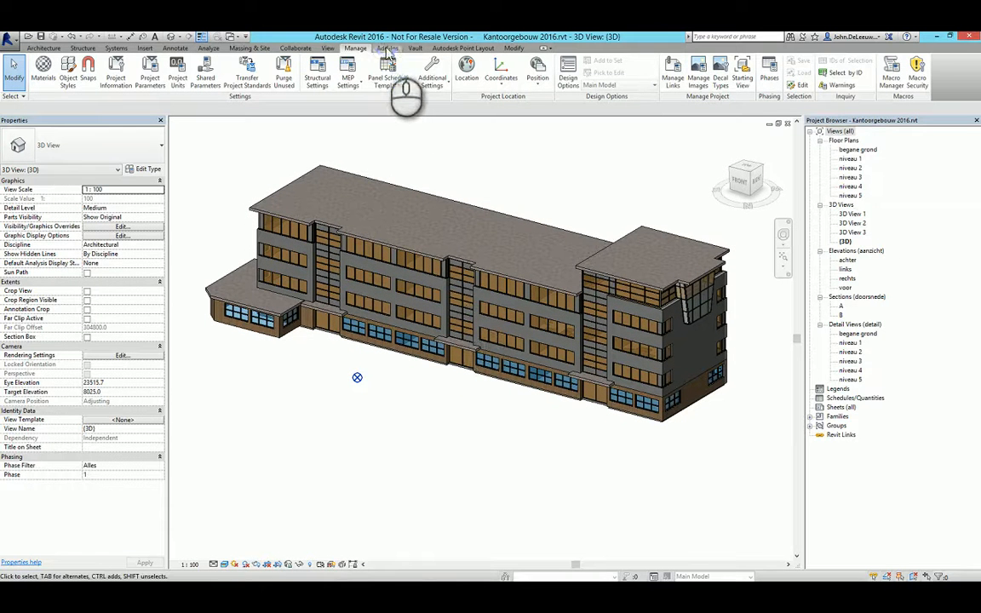
# Start Import Shared Coordinates from XML file, using the annex's front base corner as origin and the front wall's far base corner as +Y.
pyautogui.click(387, 48)
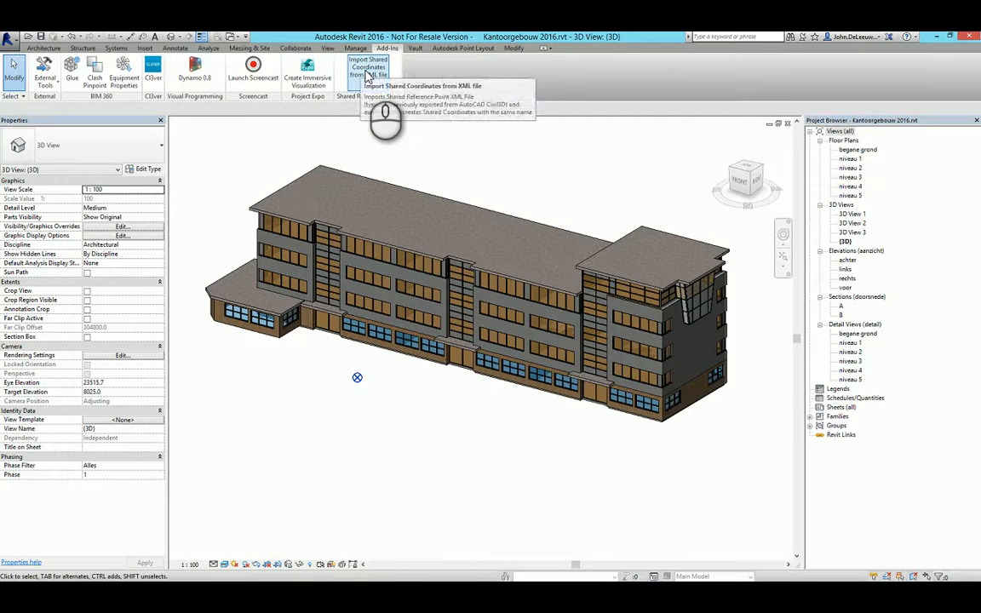
pyautogui.click(368, 75)
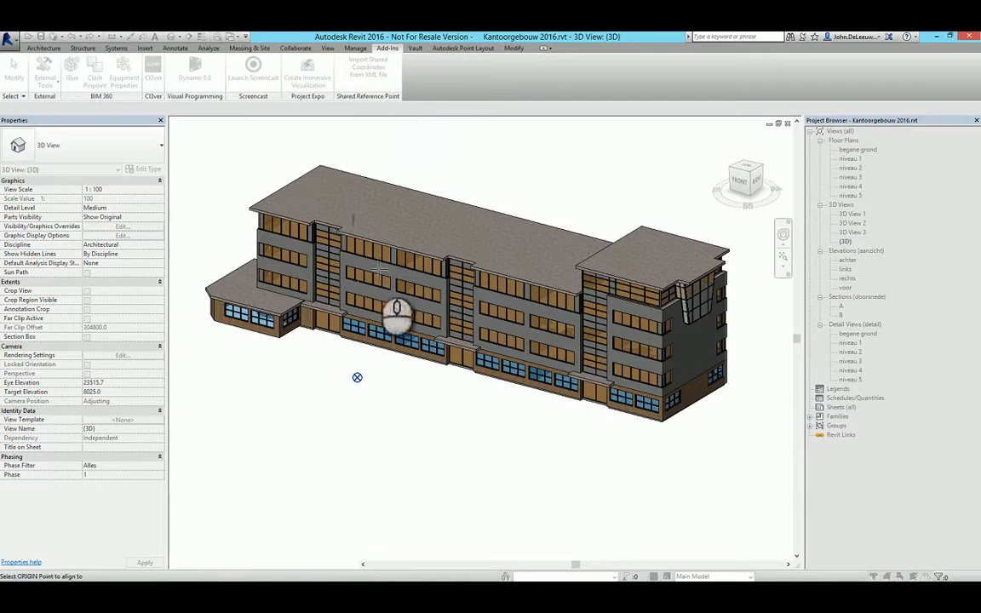
pyautogui.moveTo(302, 357); pyautogui.dragTo(435, 380, button='middle')
pyautogui.scroll(5, 349, 356)
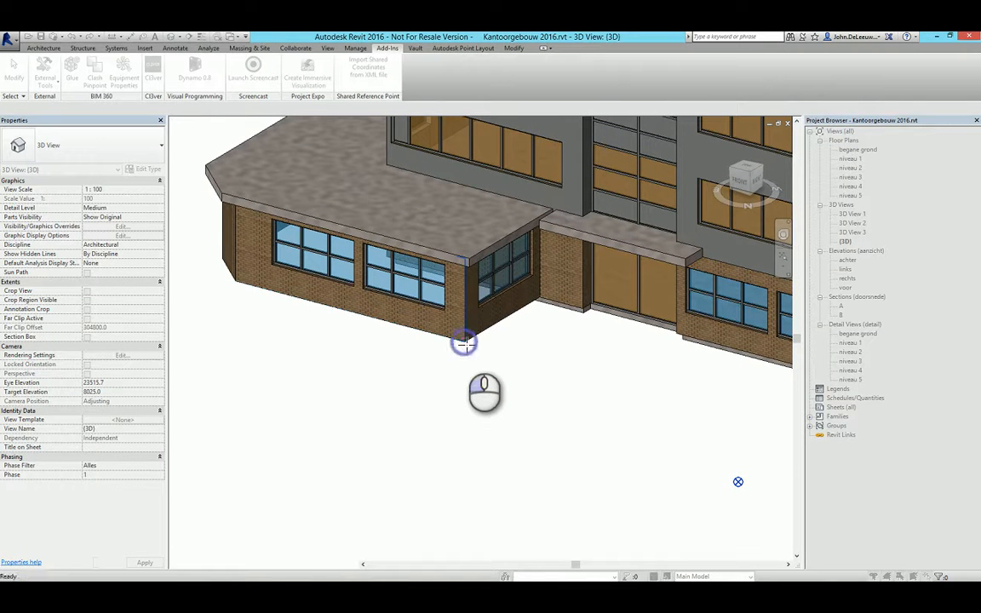
pyautogui.click(464, 343)
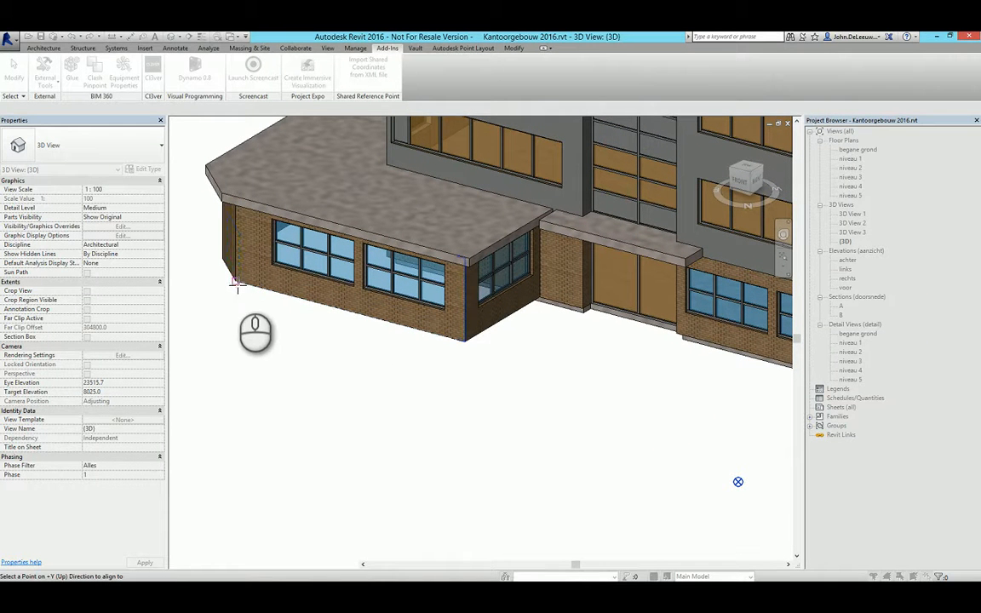
pyautogui.click(234, 281)
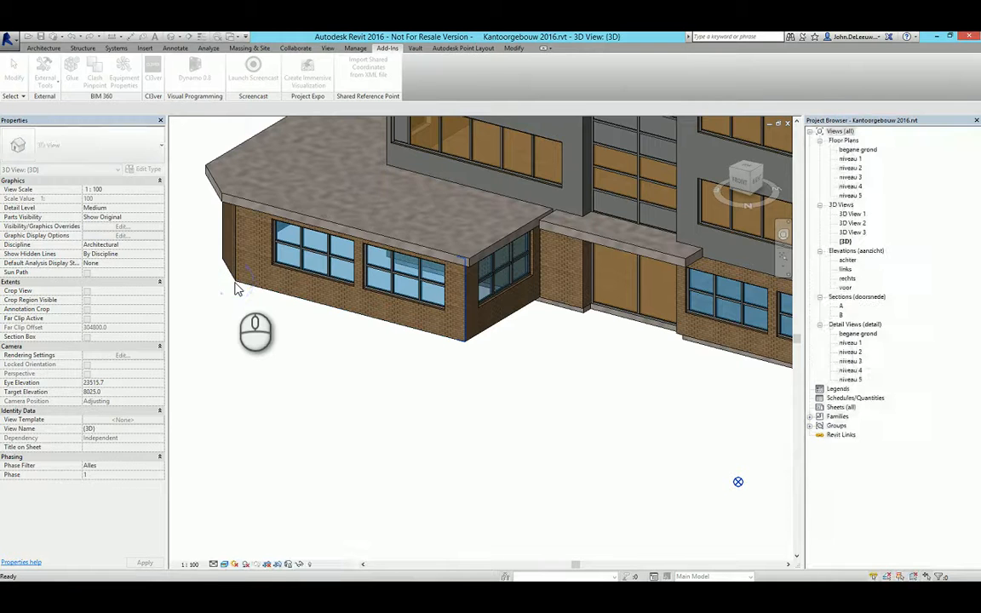
# Load MySharedRefPnt.xml and confirm creating the new shared coordinates from it.
pyautogui.click(400, 155)
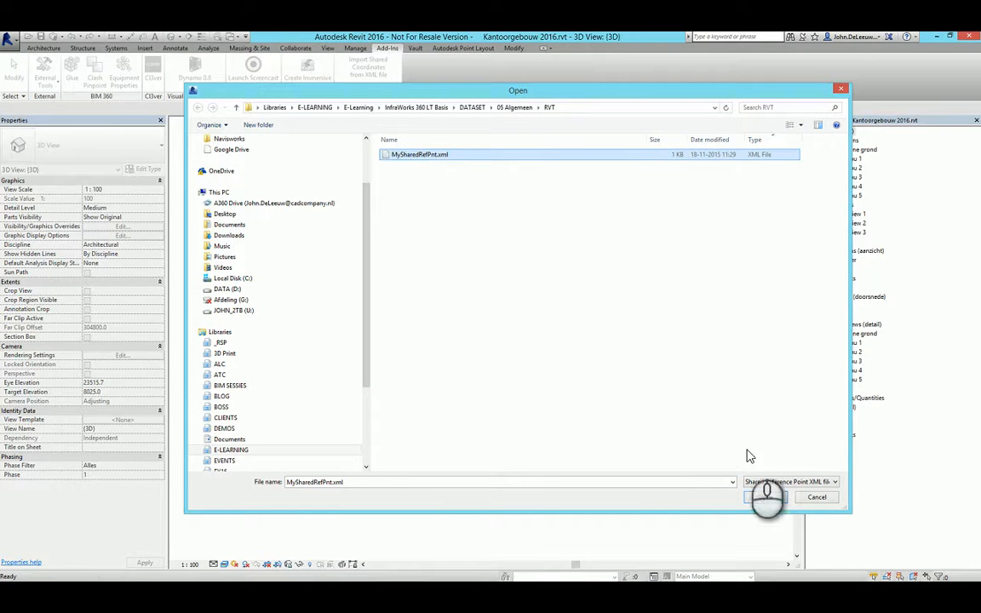
pyautogui.click(765, 496)
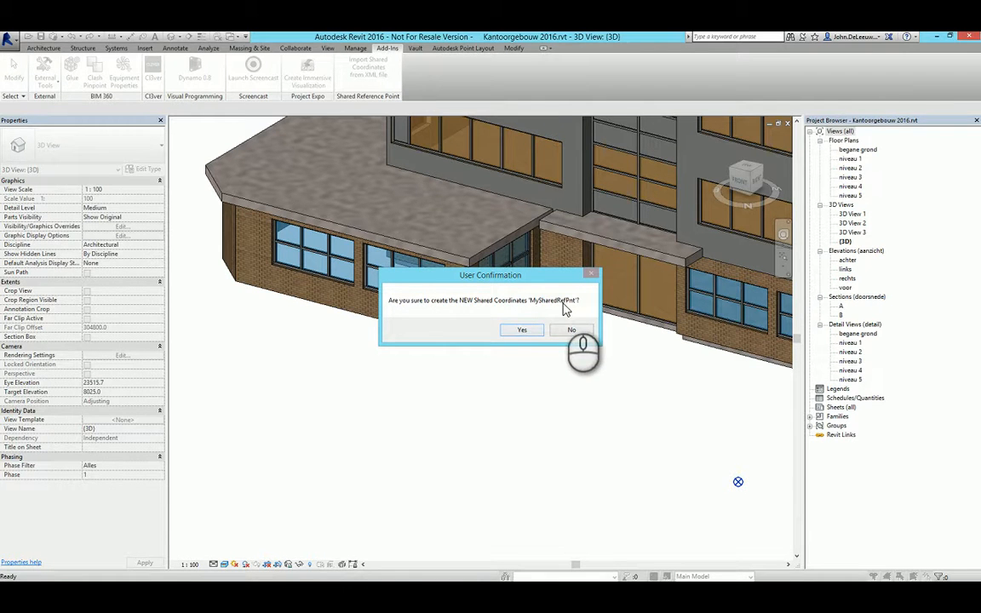
pyautogui.click(524, 330)
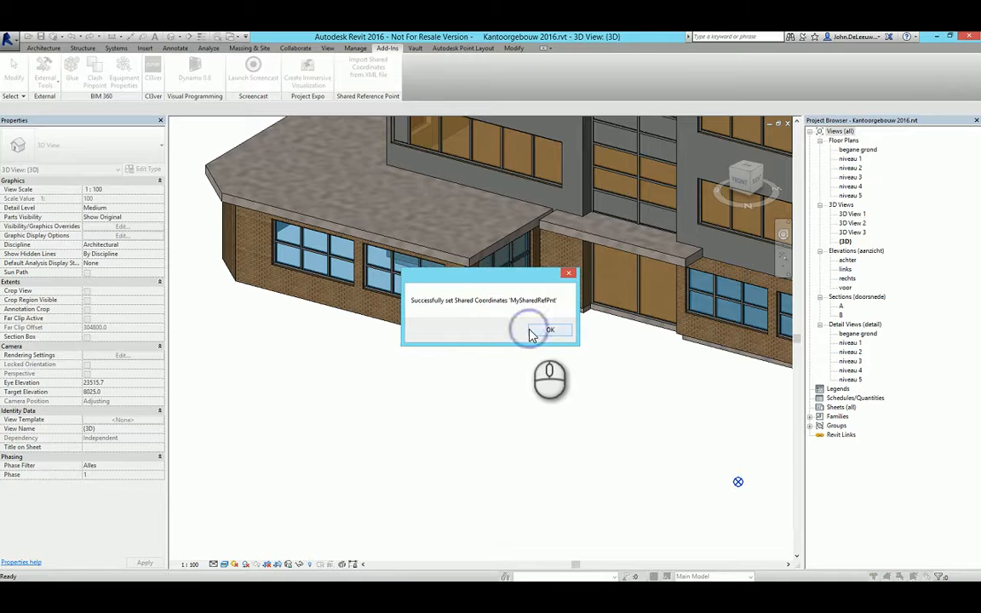
pyautogui.click(545, 331)
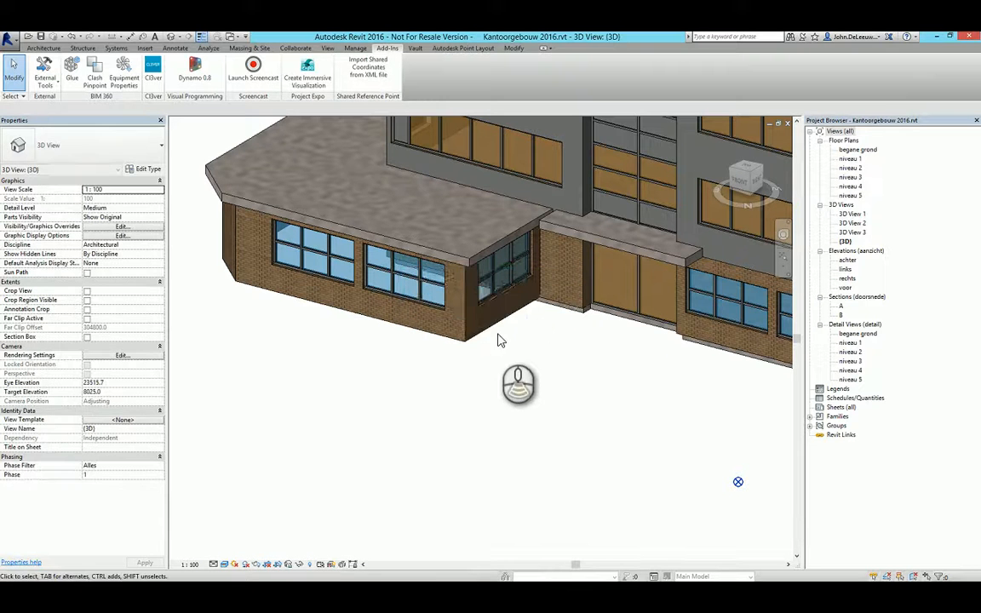
# Dismiss the save reminder without saving and make MySharedRefPnt the current site in the project's location settings.
pyautogui.keyDown('shift'); pyautogui.moveTo(499, 339); pyautogui.dragTo(424, 342, button='middle'); pyautogui.keyUp('shift')
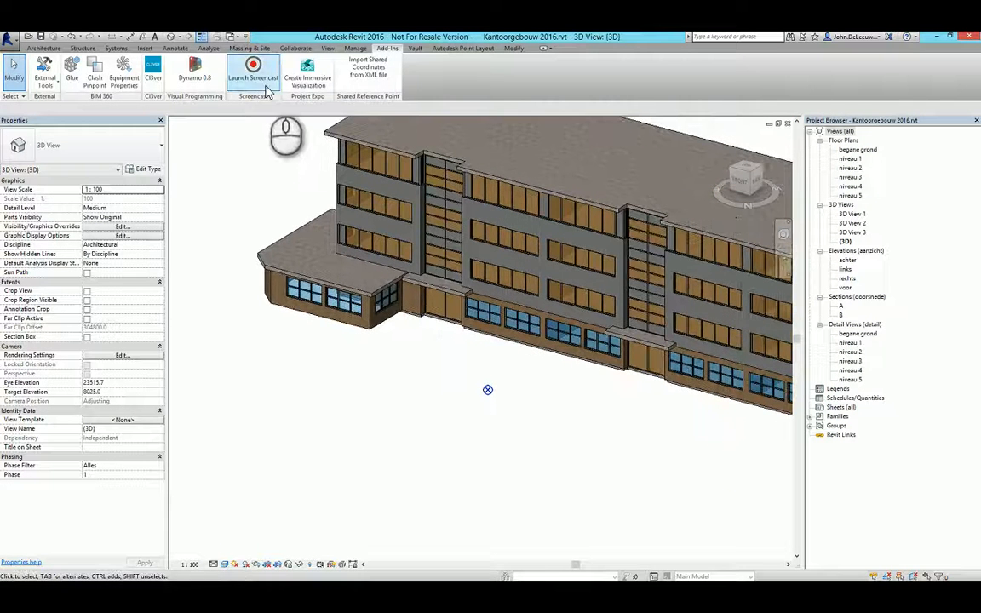
pyautogui.click(357, 50)
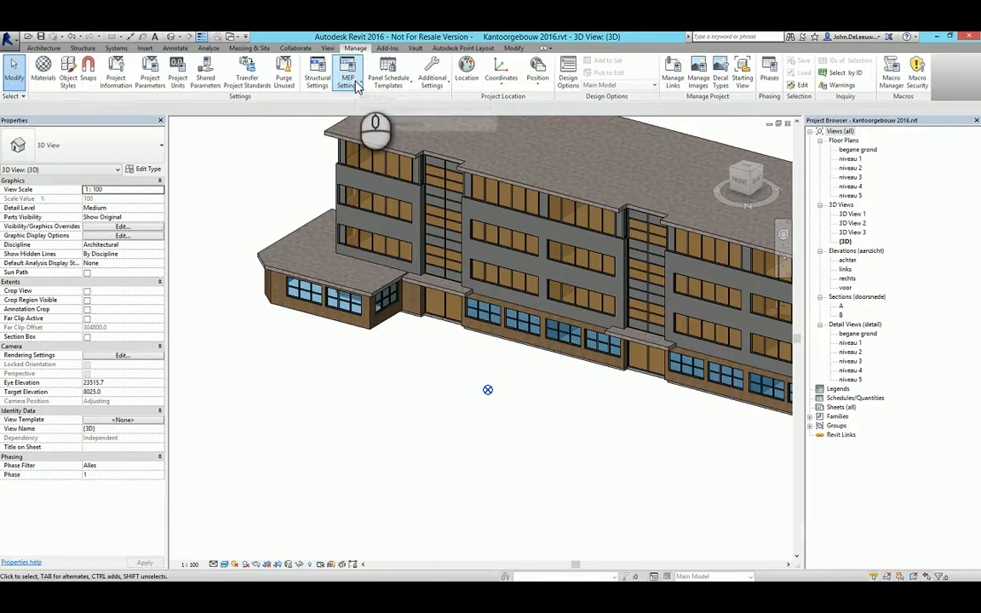
pyautogui.click(466, 85)
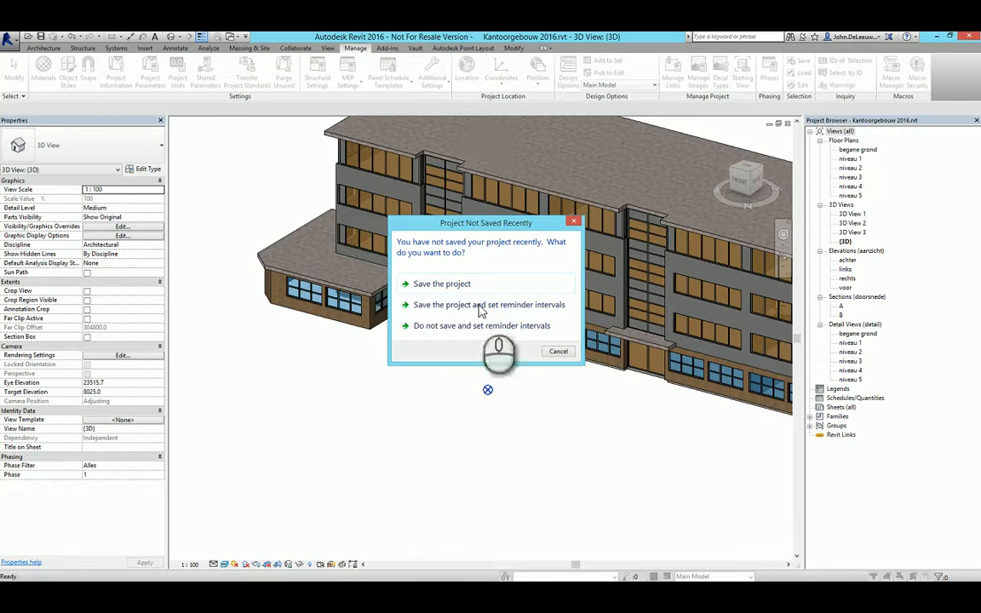
pyautogui.click(452, 324)
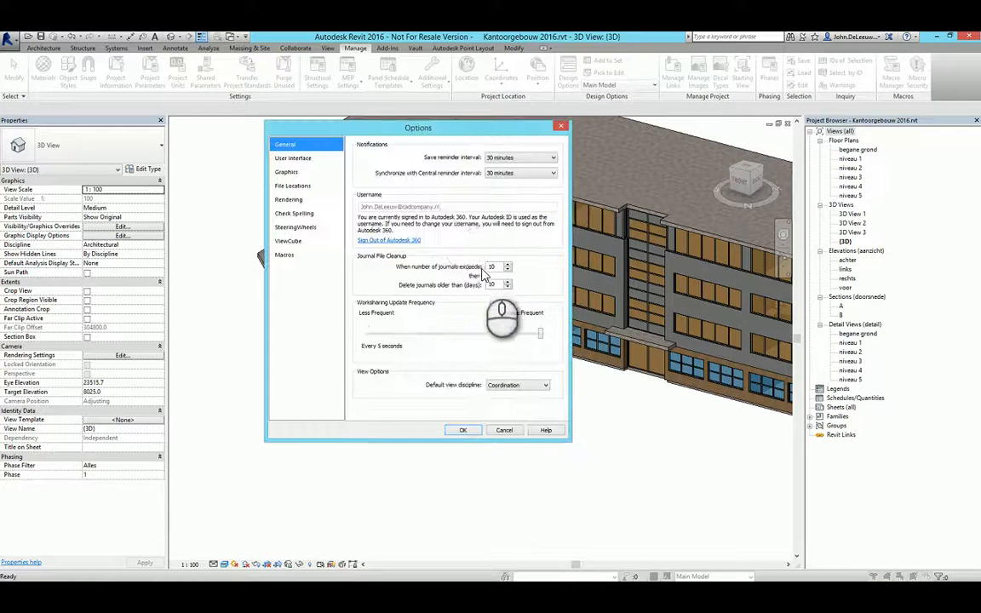
pyautogui.click(560, 126)
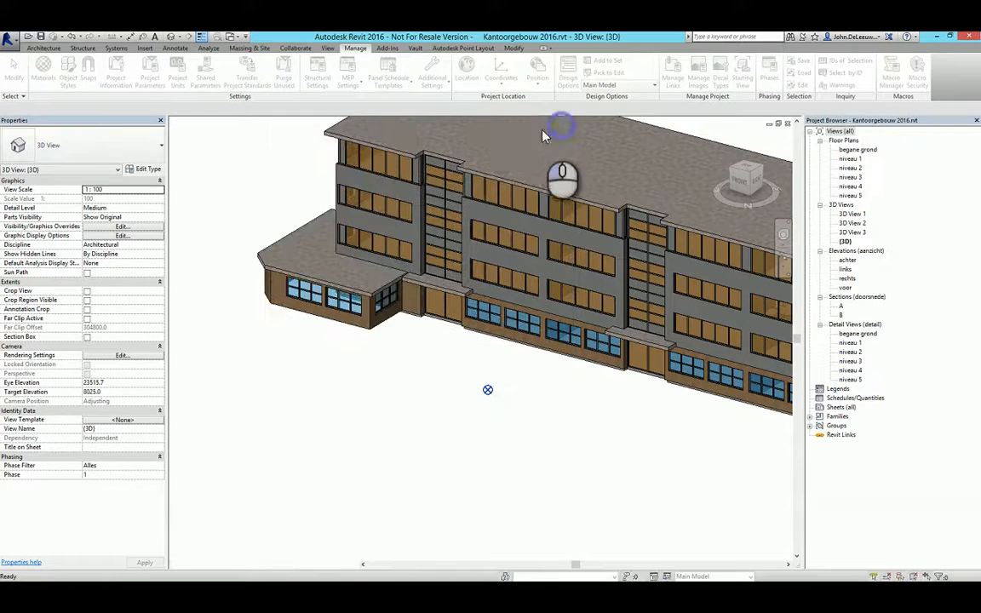
pyautogui.click(465, 70)
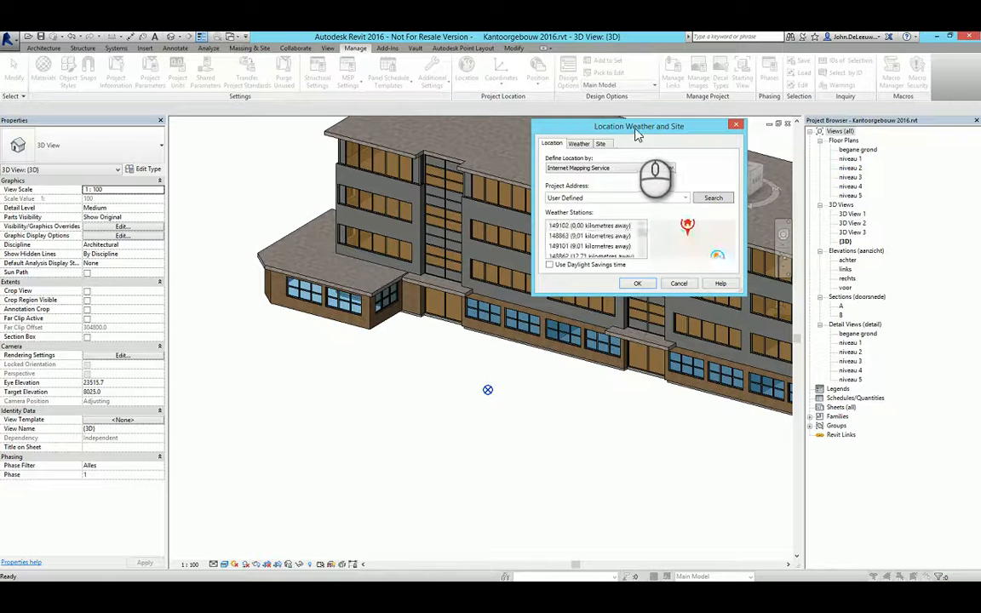
pyautogui.moveTo(635, 127); pyautogui.dragTo(464, 148)
pyautogui.click(432, 164)
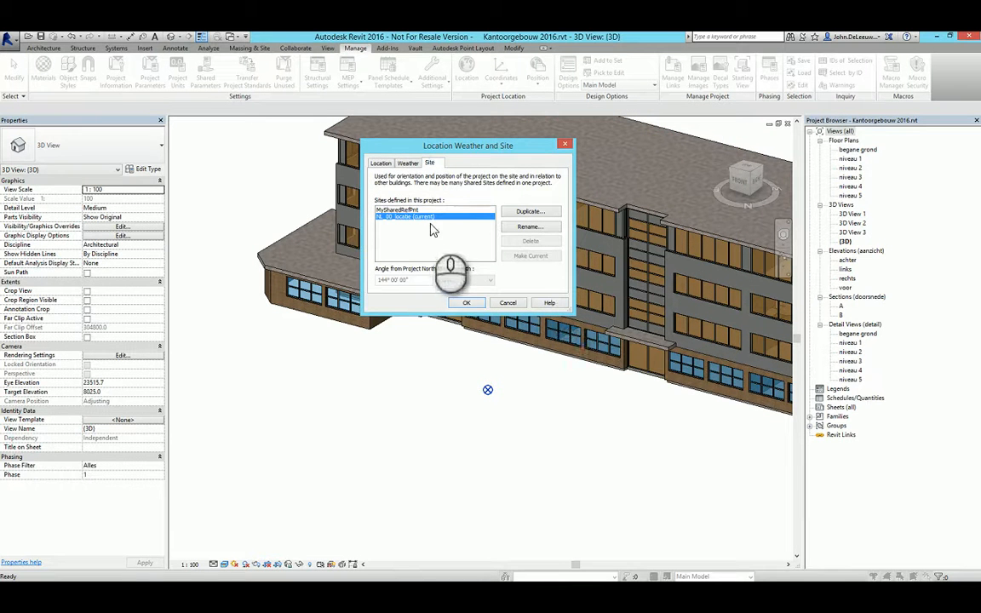
pyautogui.click(402, 209)
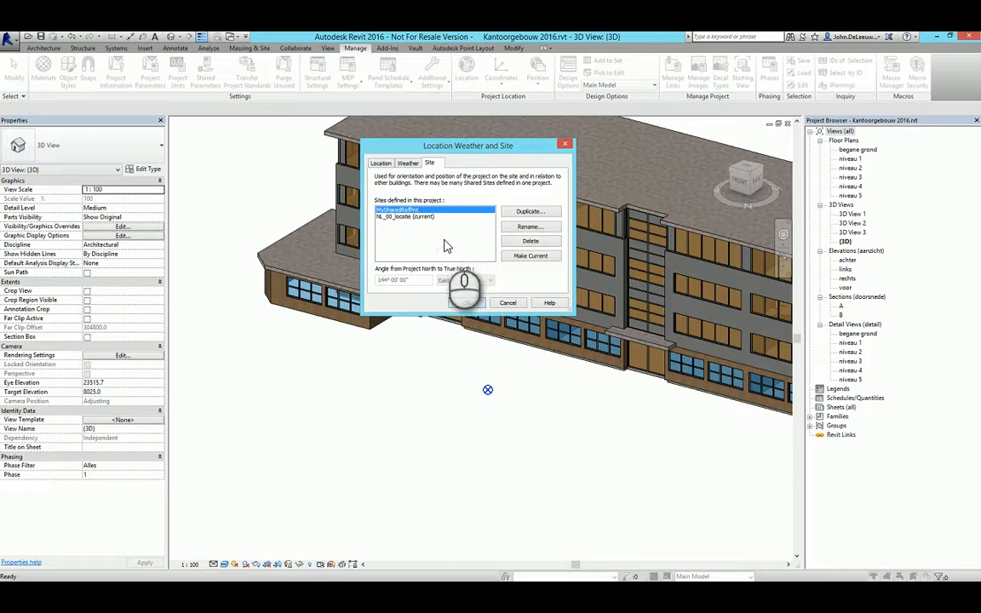
pyautogui.click(531, 255)
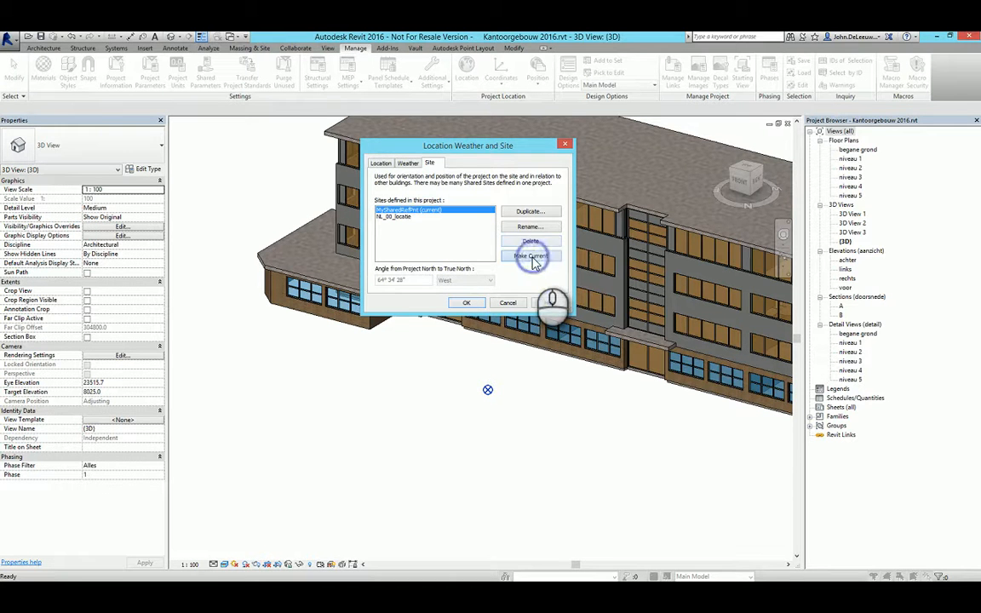
pyautogui.click(467, 302)
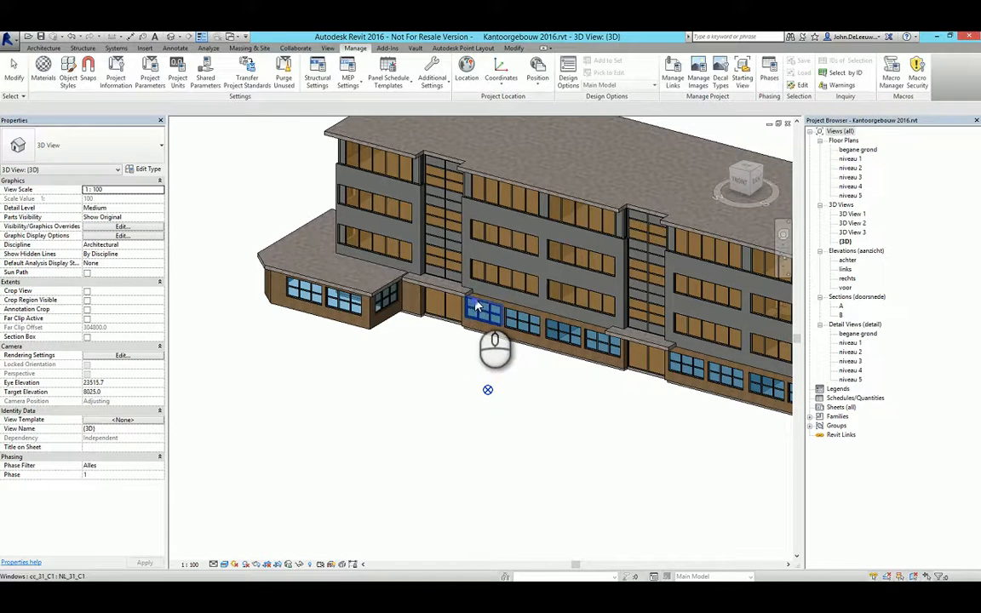
# Examine the project base point's shared coordinates and angle to true north in the 3D view.
pyautogui.click(488, 389)
pyautogui.scroll(1, 534, 416)
pyautogui.moveTo(534, 416); pyautogui.dragTo(503, 429, button='middle')
pyautogui.scroll(2, 503, 424)
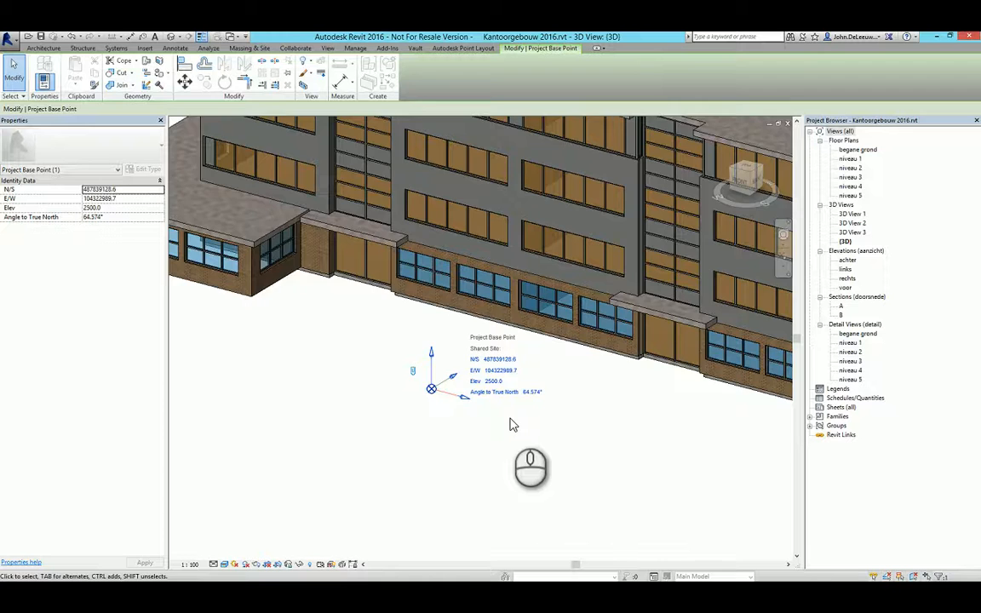
pyautogui.scroll(-4, 511, 419)
pyautogui.moveTo(583, 427); pyautogui.dragTo(480, 417, button='middle')
pyautogui.click(480, 416)
pyautogui.moveTo(426, 373); pyautogui.dragTo(441, 380, button='middle')
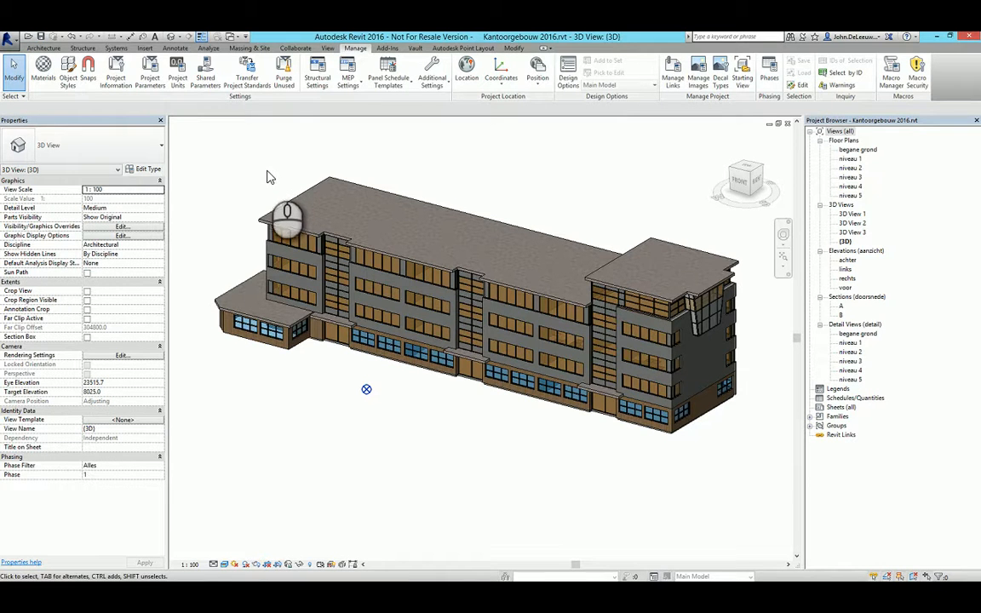
# Switch to Autodesk InfraWorks 360 with the Gemeente Haarlem model.
pyautogui.press('alt')
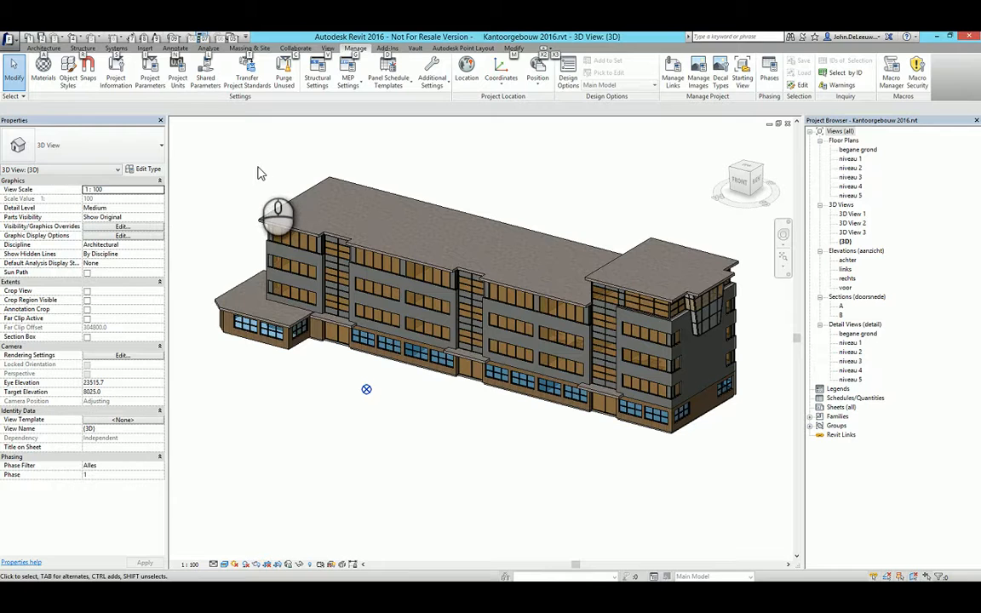
pyautogui.hotkey('alt', 'Tab')
pyautogui.press('Tab')
pyautogui.press('Tab')
pyautogui.press('Tab')
pyautogui.press('Tab')
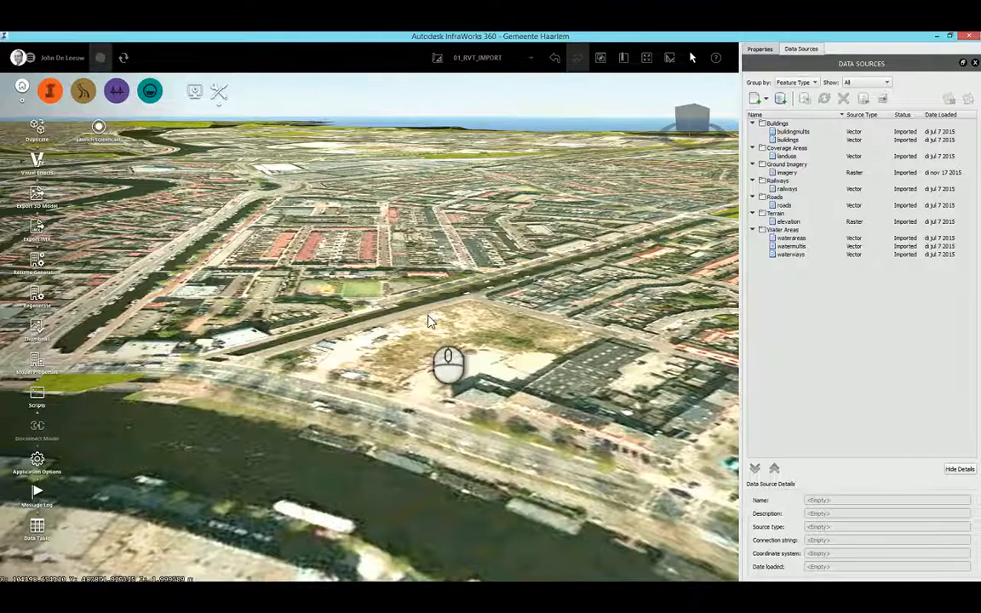
pyautogui.scroll(-5, 433, 320)
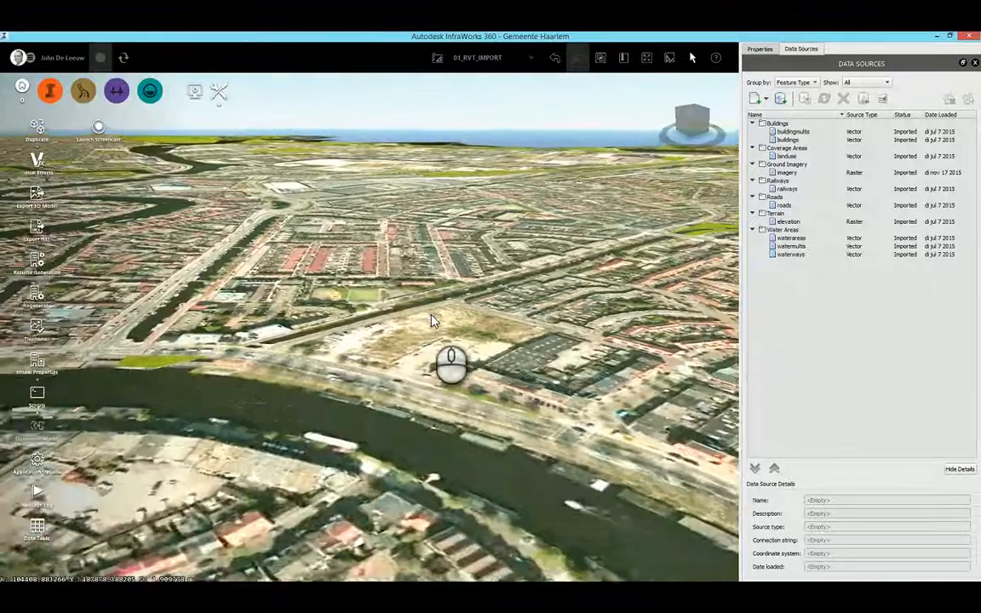
pyautogui.scroll(5, 430, 362)
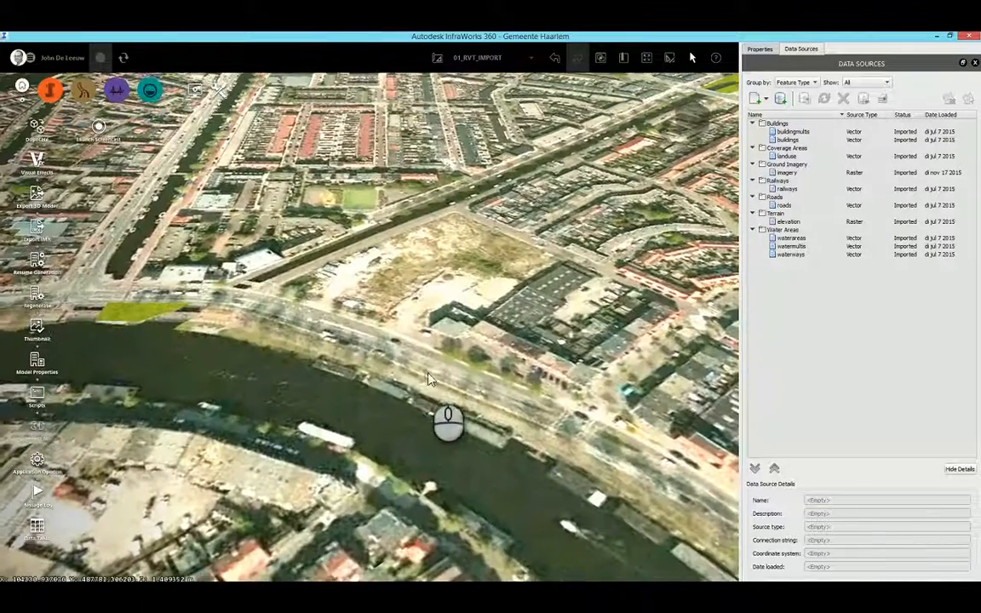
pyautogui.scroll(2, 434, 335)
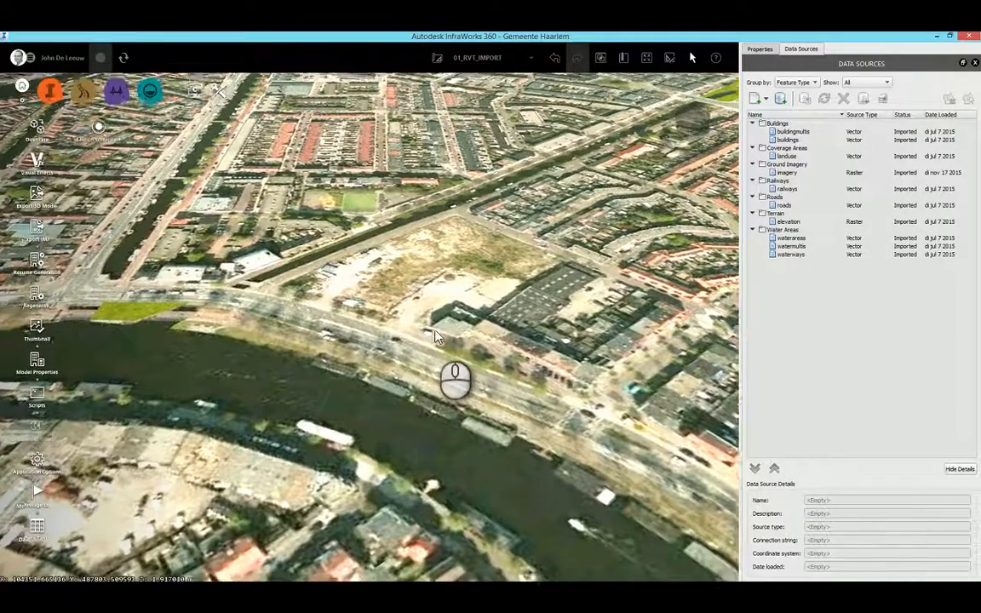
pyautogui.scroll(-3, 435, 335)
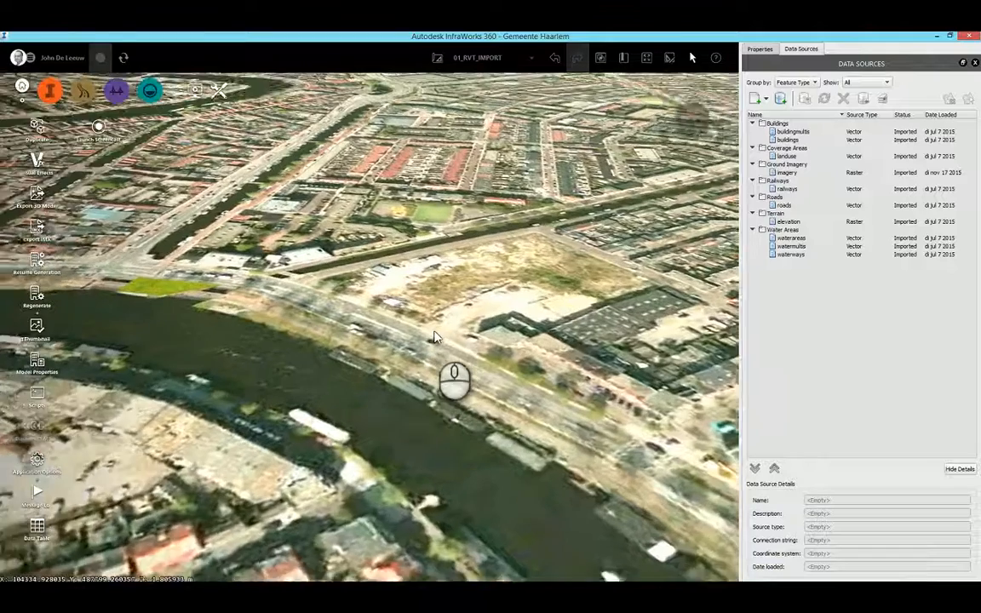
pyautogui.scroll(-3, 434, 335)
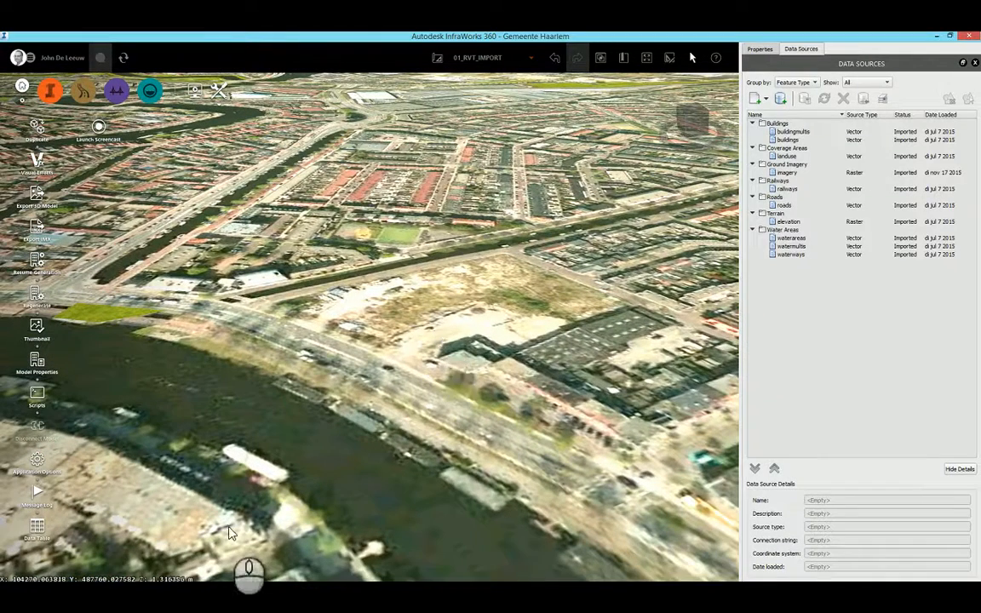
# Switch to the RVT folder in File Explorer and permanently delete Kantoorgebouw 2016.0001.rvt.
pyautogui.hotkey('alt', 'Tab')
pyautogui.hotkey('alt', 'Tab')
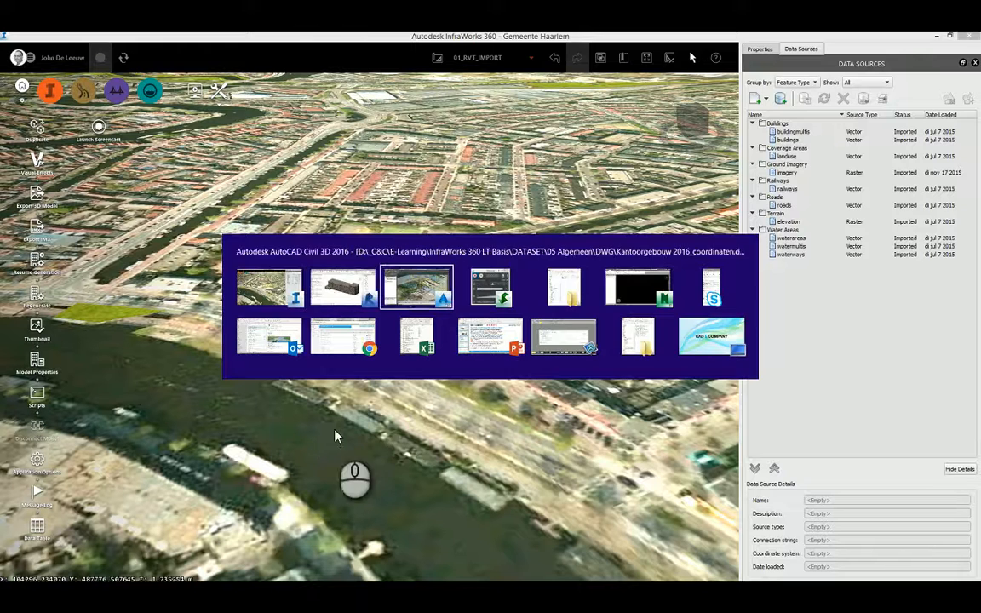
pyautogui.hotkey('alt', 'Tab')
pyautogui.hotkey('alt', 'Tab')
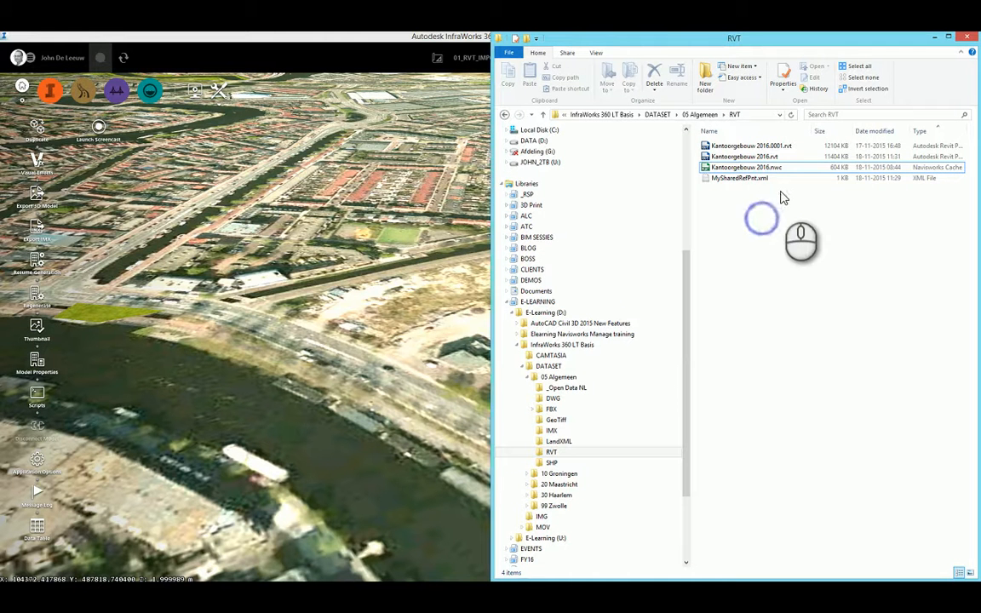
pyautogui.click(771, 147)
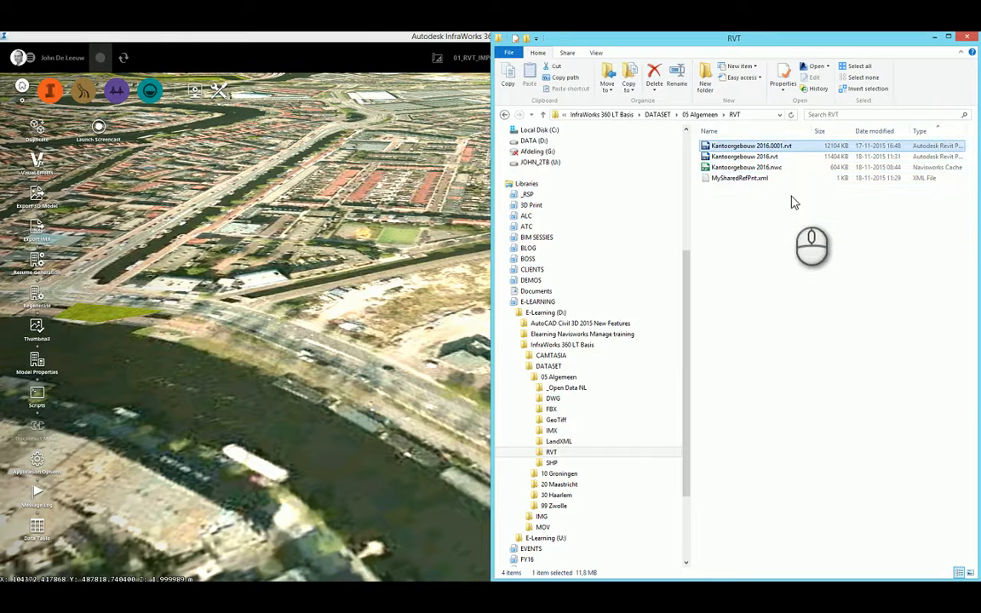
pyautogui.hotkey('shift', 'Delete')
pyautogui.press('Return')
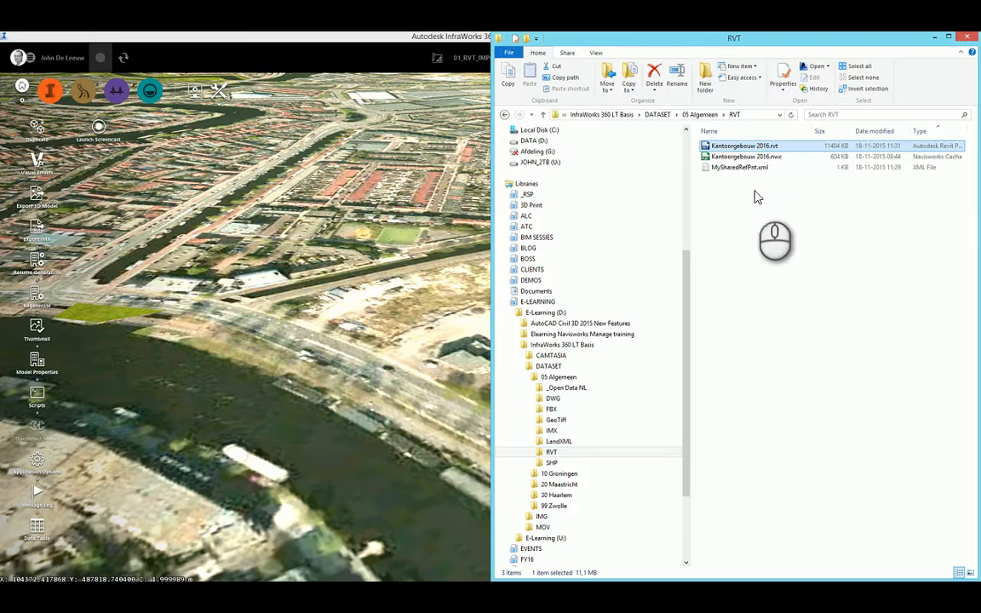
# Permanently delete the Navisworks cache file Kantoorgebouw 2016.nwc from the RVT folder.
pyautogui.click(741, 157)
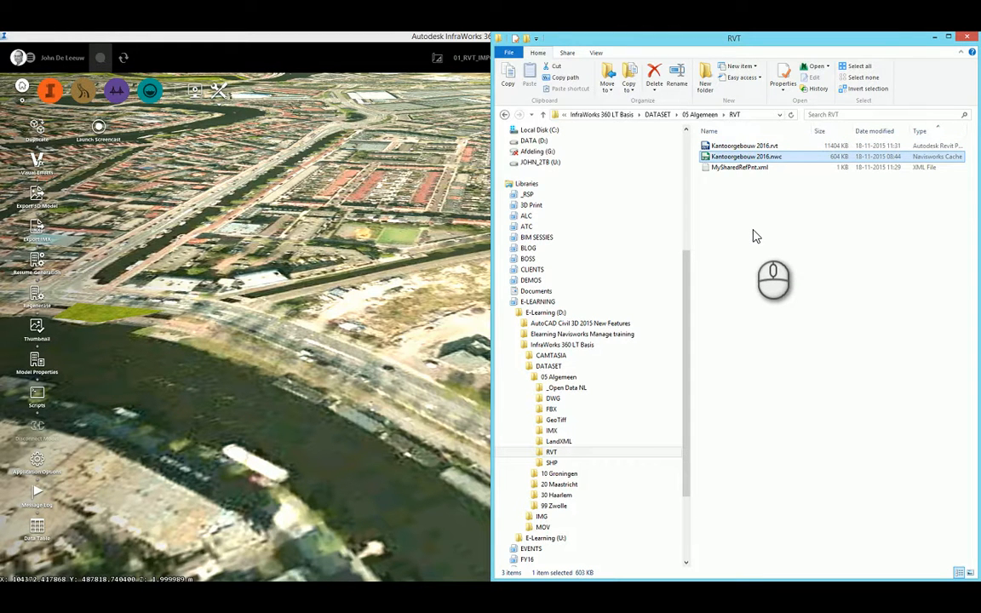
pyautogui.hotkey('shift', 'Delete')
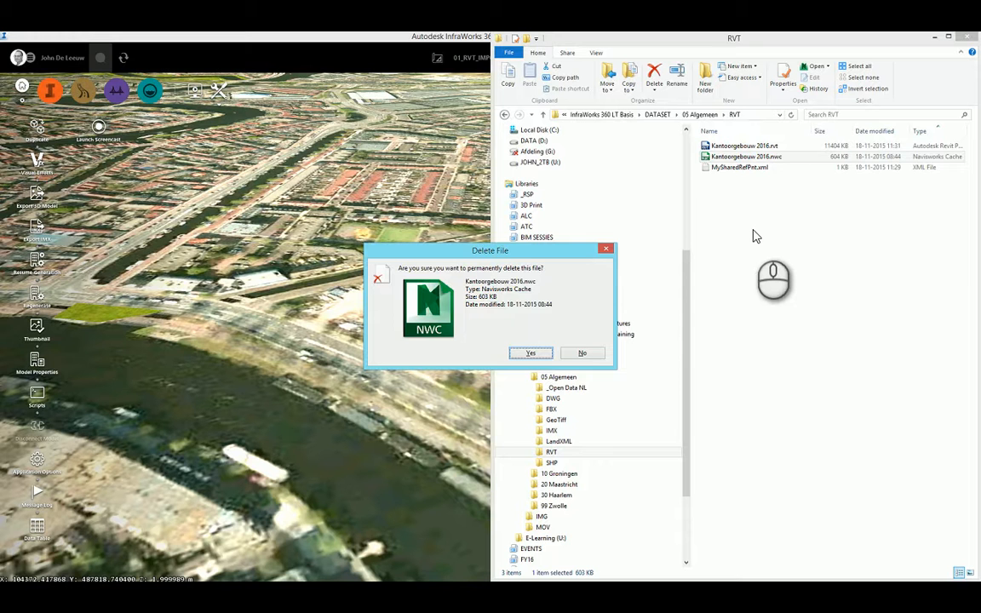
pyautogui.press('Return')
# Add Kantoorgebouw 2016.rvt to the InfraWorks model as a data source and check the RVT folder for its new Navisworks cache file.
pyautogui.click(739, 146)
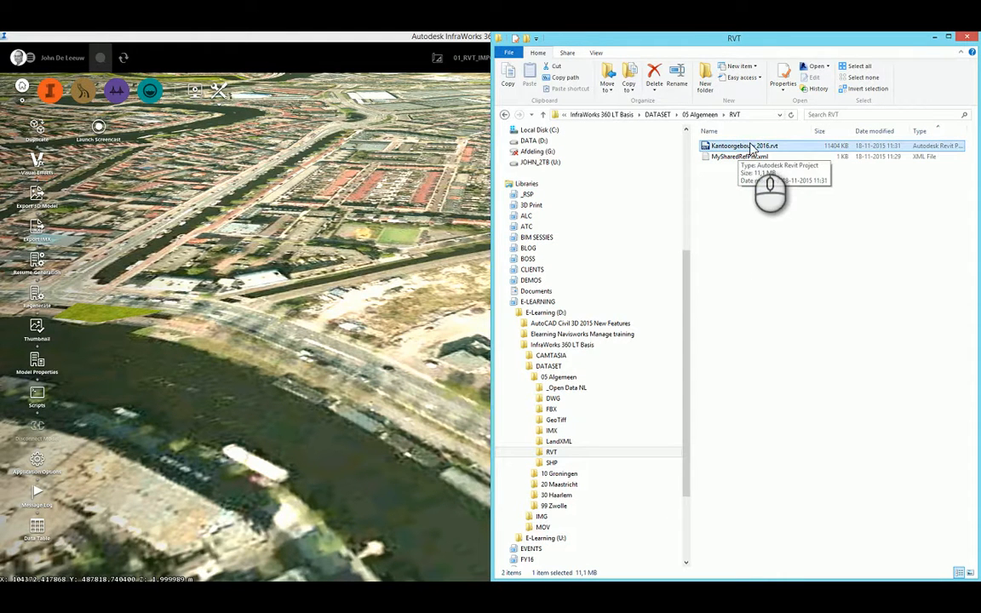
pyautogui.moveTo(763, 149); pyautogui.dragTo(354, 218)
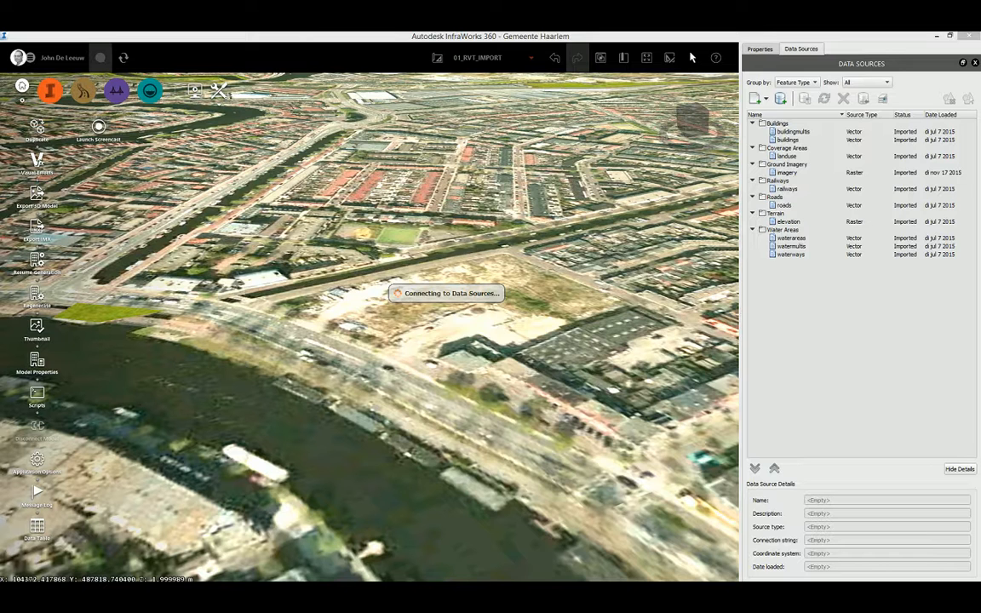
pyautogui.hotkey('alt', 'Tab')
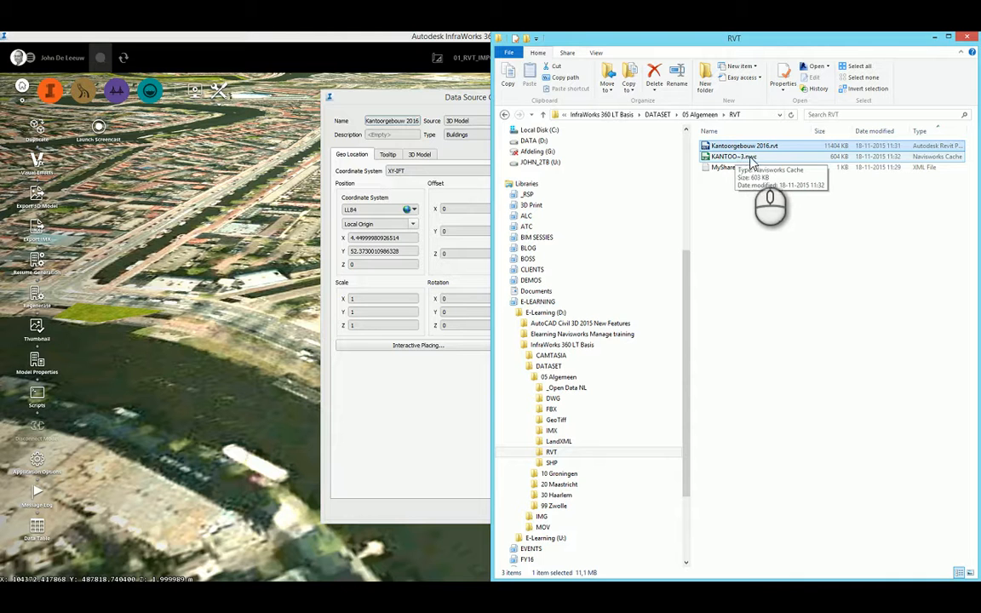
pyautogui.click(740, 160)
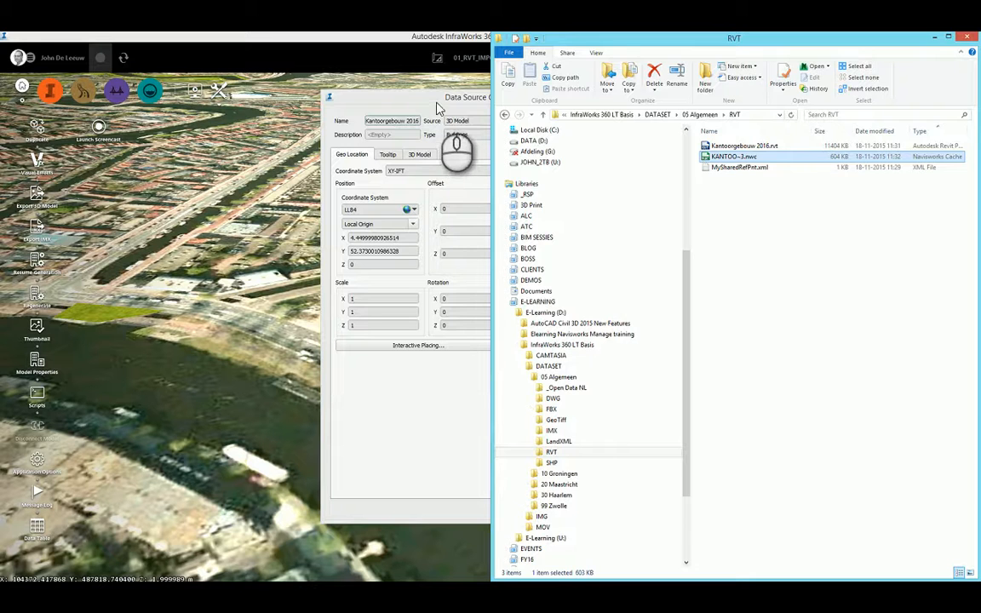
# Return to the InfraWorks data source configuration for Kantoorgebouw 2016 and set its type to City Furniture.
pyautogui.click(401, 98)
pyautogui.moveTo(485, 102); pyautogui.dragTo(470, 100)
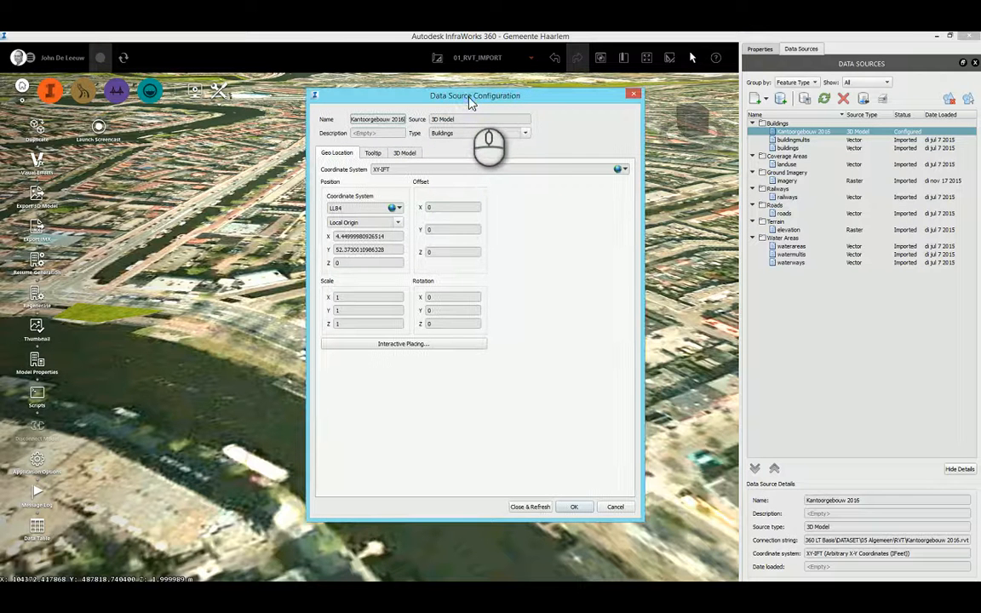
pyautogui.click(517, 132)
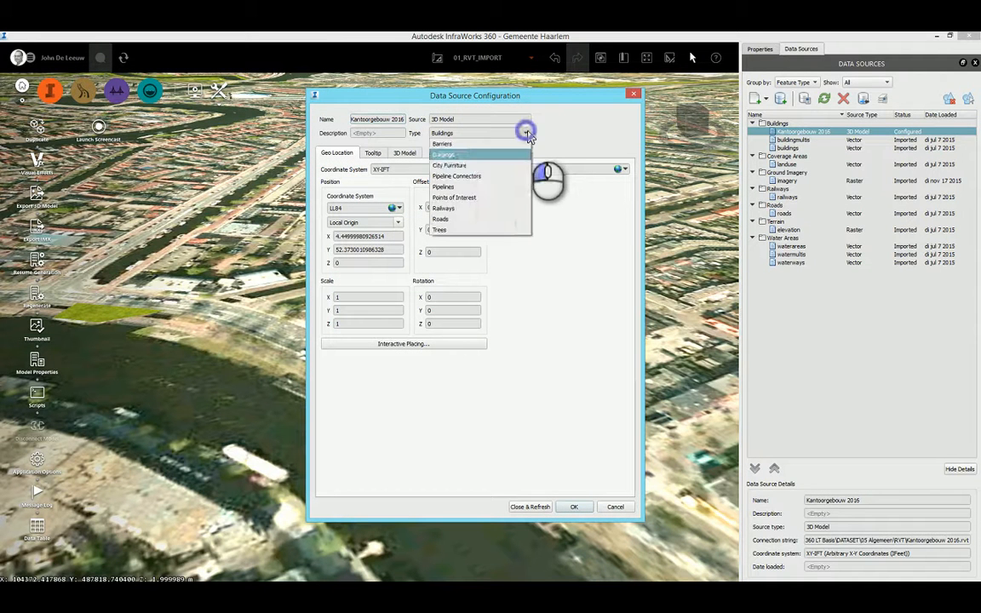
pyautogui.click(463, 166)
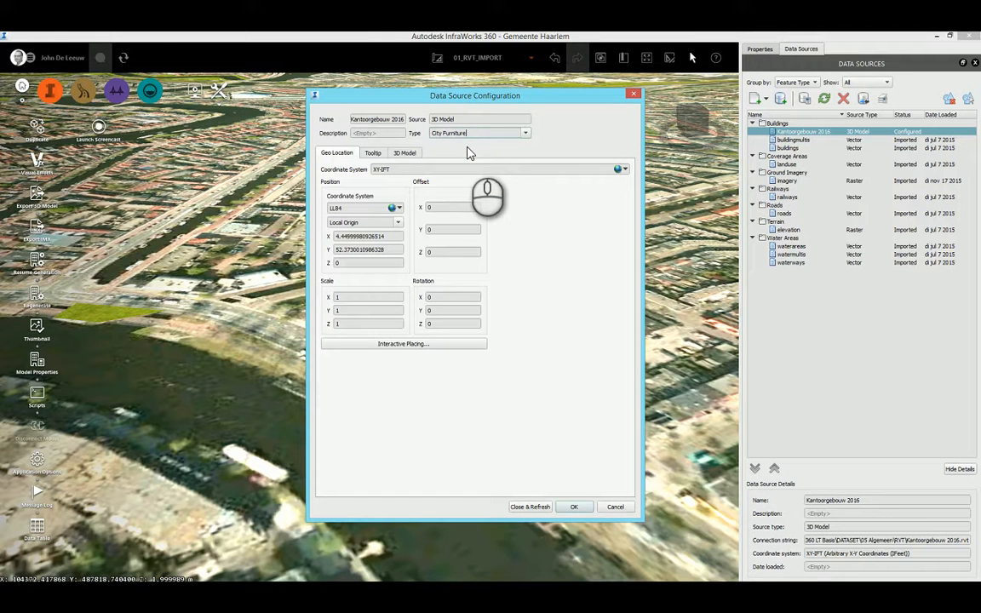
# Examine the office building from several sides in an enlarged 3D model preview of the data source.
pyautogui.click(414, 157)
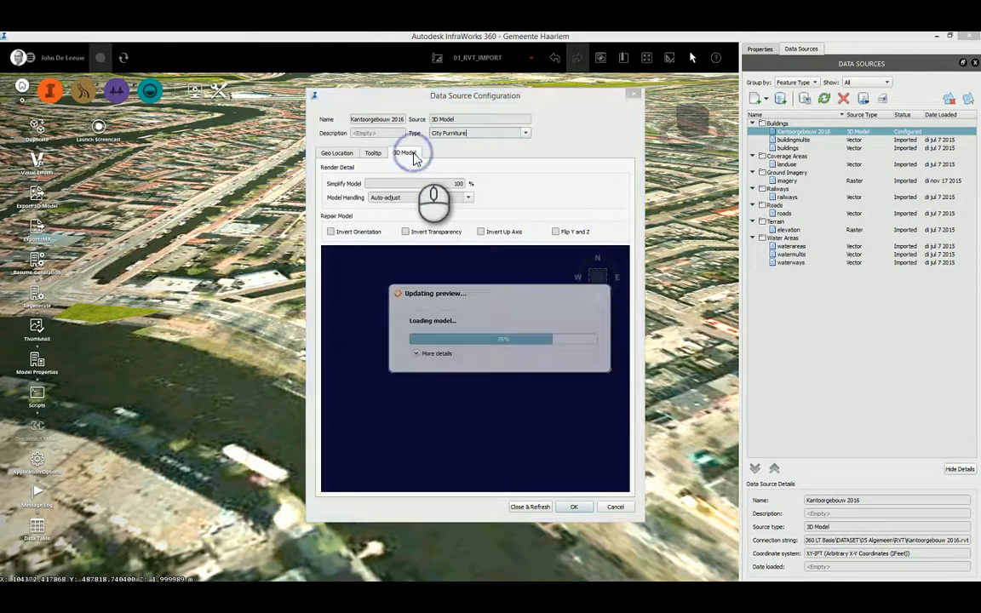
pyautogui.scroll(2, 460, 396)
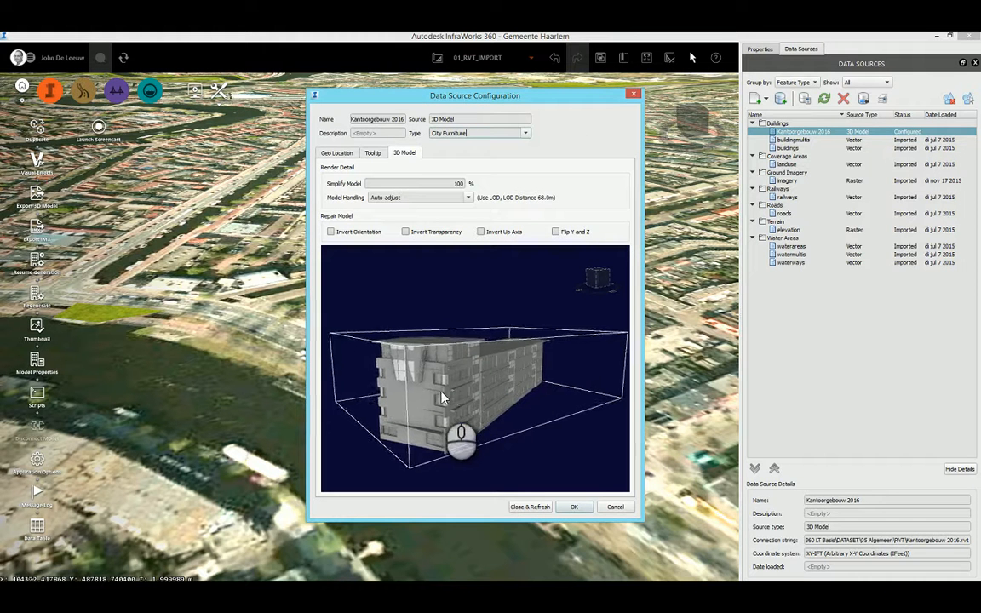
pyautogui.moveTo(643, 522); pyautogui.dragTo(848, 553)
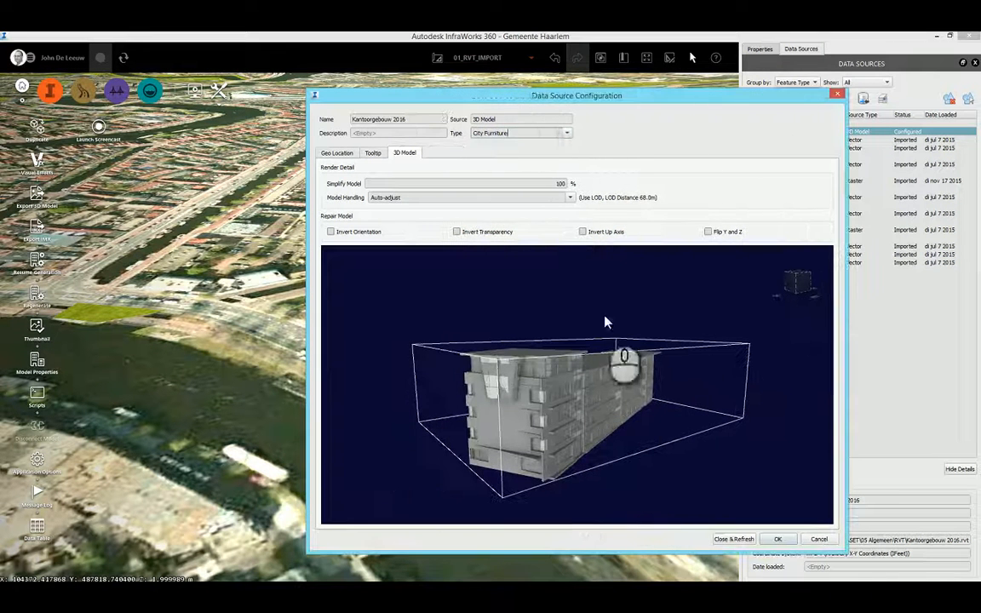
pyautogui.moveTo(515, 92); pyautogui.dragTo(416, 53)
pyautogui.moveTo(442, 356); pyautogui.dragTo(558, 390, button='right')
pyautogui.scroll(3, 549, 391)
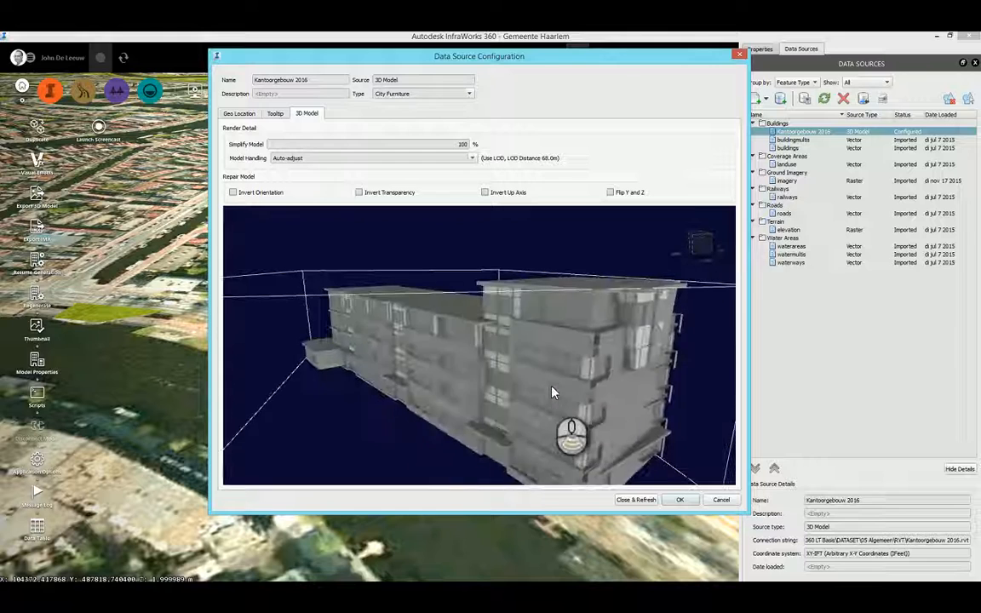
pyautogui.moveTo(552, 394); pyautogui.dragTo(510, 354)
pyautogui.moveTo(506, 357); pyautogui.dragTo(603, 401, button='right')
pyautogui.moveTo(603, 400); pyautogui.dragTo(569, 411)
pyautogui.scroll(1, 569, 411)
pyautogui.moveTo(568, 411)
pyautogui.mouseDown(button='right')
pyautogui.moveTo(534, 400)
pyautogui.moveTo(557, 438)
pyautogui.moveTo(575, 421)
pyautogui.mouseUp(button='right')
pyautogui.scroll(2, 558, 438)
pyautogui.moveTo(575, 419); pyautogui.dragTo(550, 325)
pyautogui.scroll(2, 550, 326)
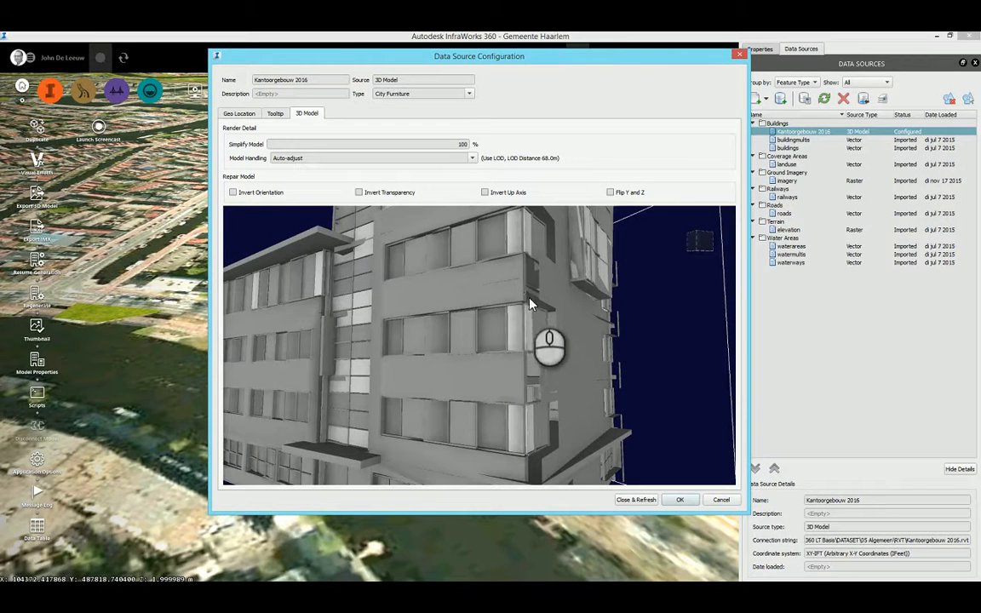
pyautogui.scroll(-2, 560, 330)
pyautogui.moveTo(560, 333); pyautogui.dragTo(594, 357)
pyautogui.moveTo(532, 359); pyautogui.dragTo(640, 457, button='middle')
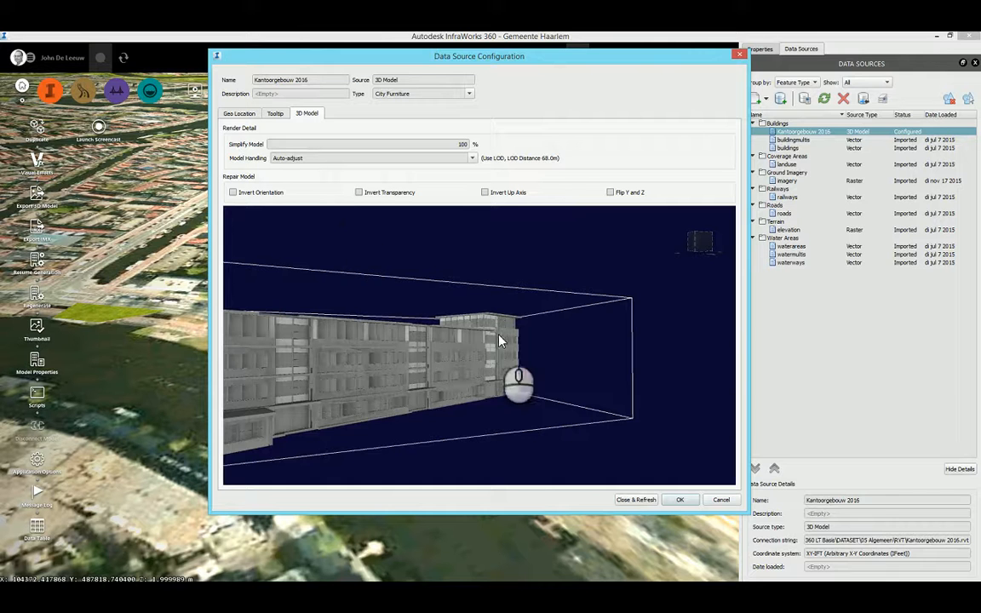
pyautogui.moveTo(500, 334); pyautogui.dragTo(375, 374, button='right')
pyautogui.moveTo(391, 362); pyautogui.dragTo(424, 324)
# Set the position coordinate system in the building's geo location settings to Netherlands-RD.
pyautogui.click(244, 115)
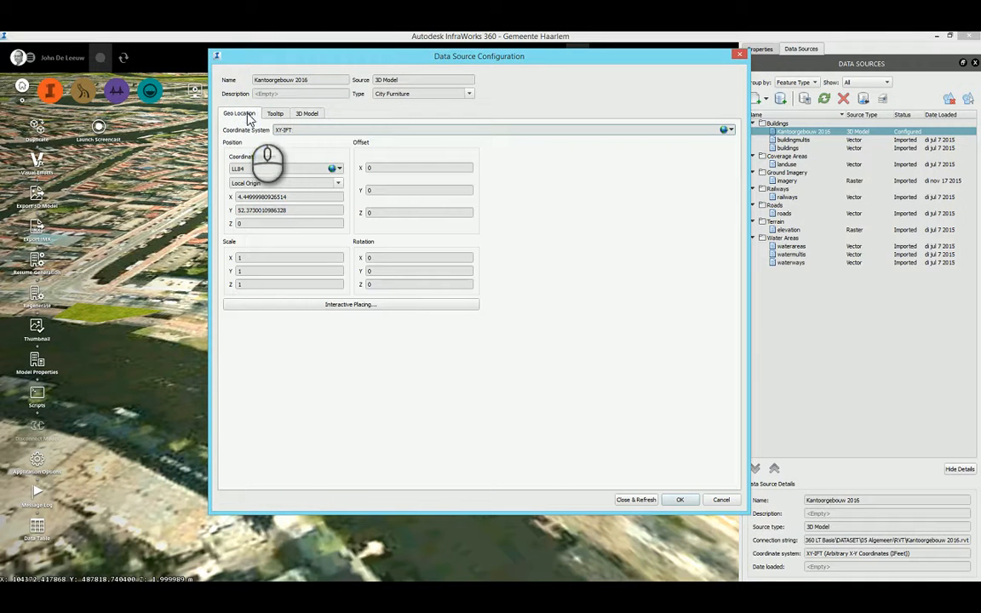
pyautogui.click(294, 131)
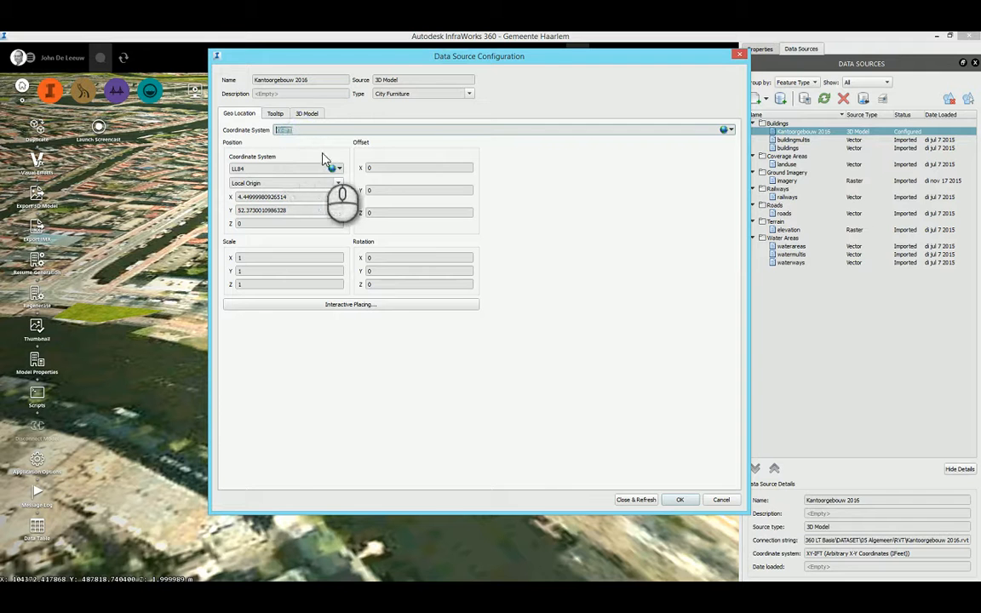
pyautogui.click(297, 131)
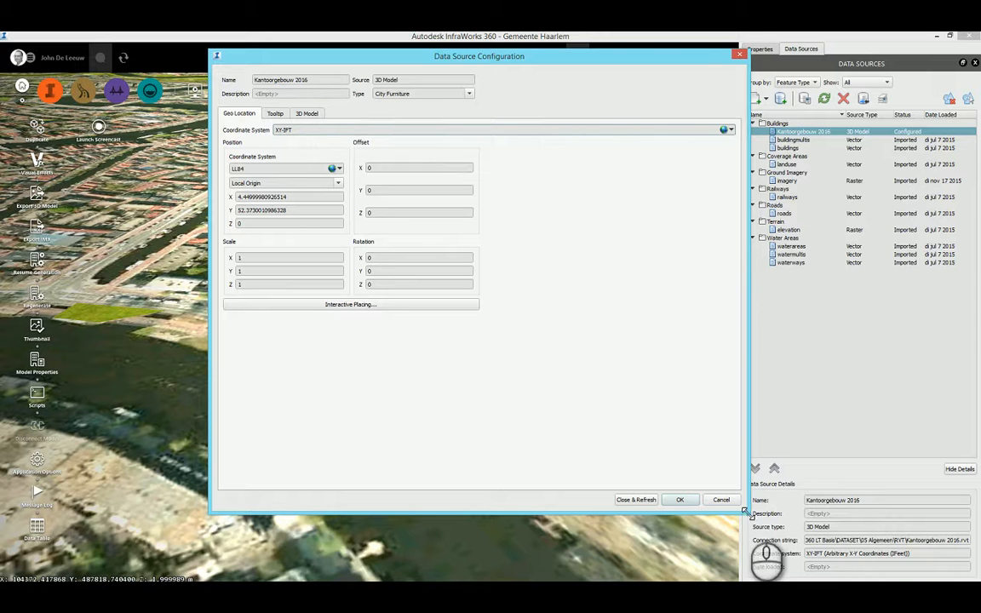
pyautogui.moveTo(743, 511); pyautogui.dragTo(708, 391)
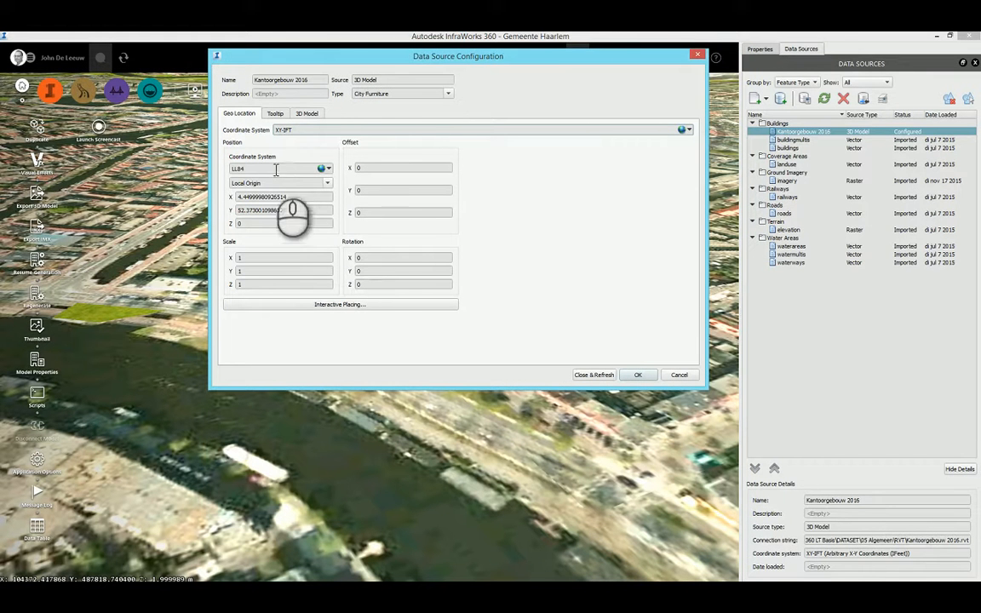
pyautogui.click(328, 168)
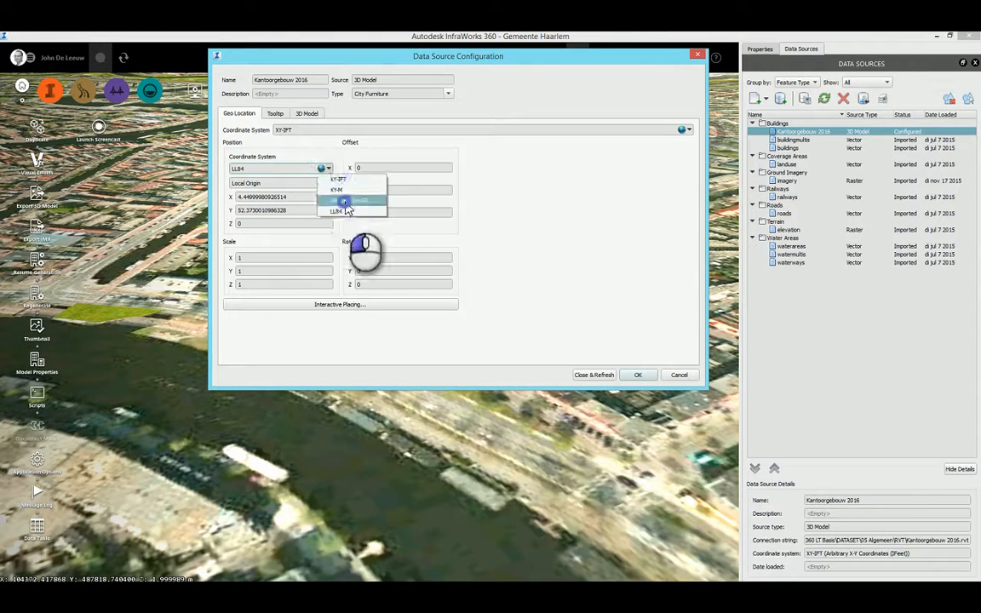
pyautogui.click(344, 201)
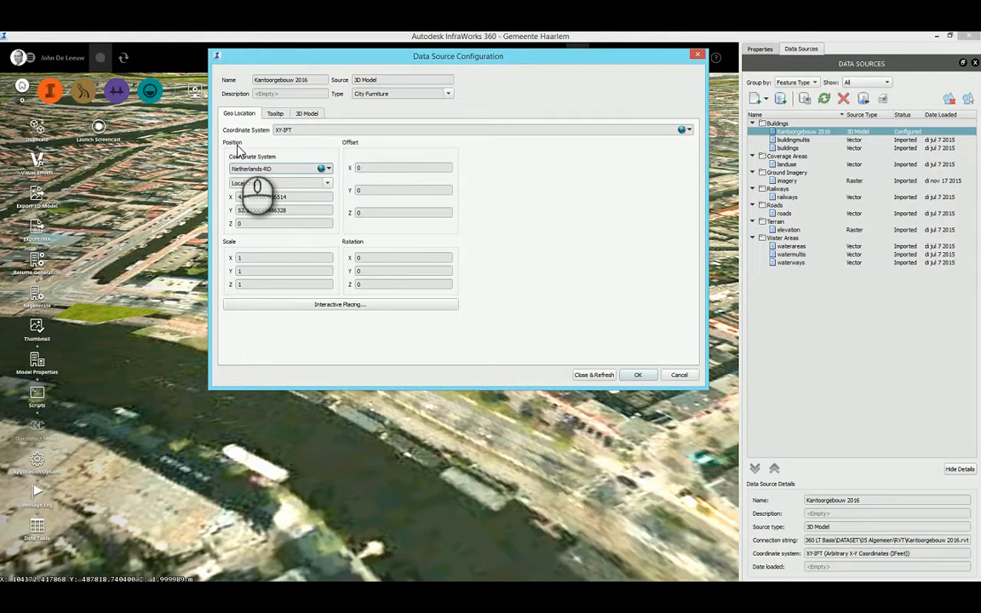
pyautogui.click(273, 168)
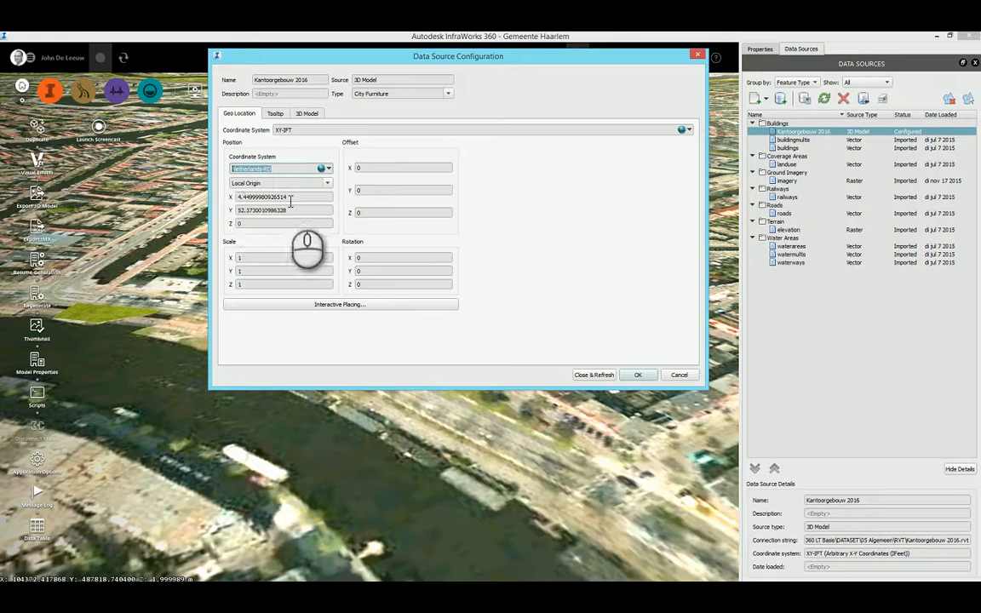
# Set the building's local origin position to X 0 and Y 0.
pyautogui.moveTo(293, 197); pyautogui.dragTo(211, 198)
pyautogui.write('0')
pyautogui.moveTo(294, 209); pyautogui.dragTo(219, 215)
pyautogui.write('0')
pyautogui.click(253, 198)
pyautogui.click(252, 214)
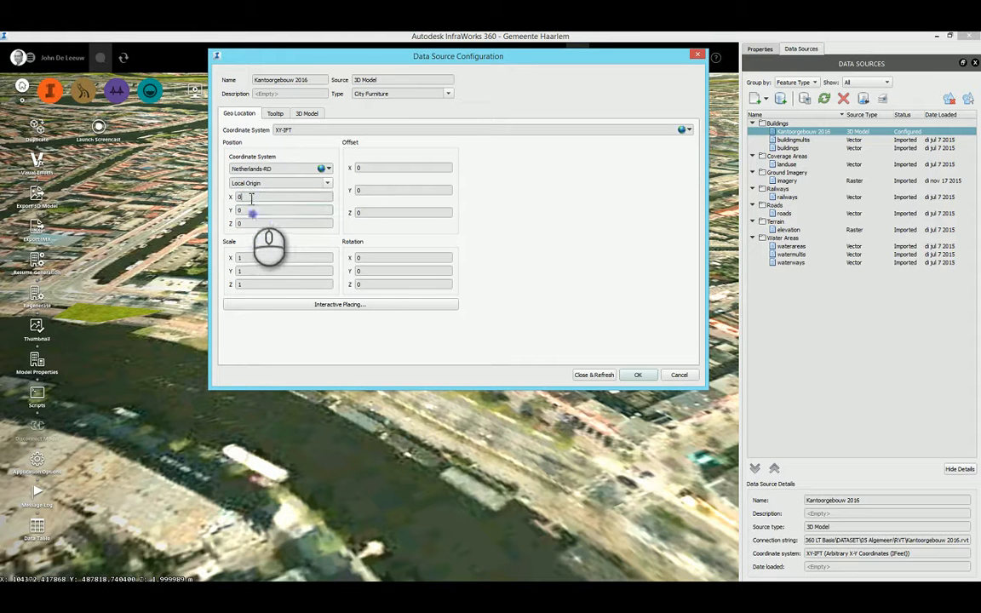
pyautogui.click(252, 209)
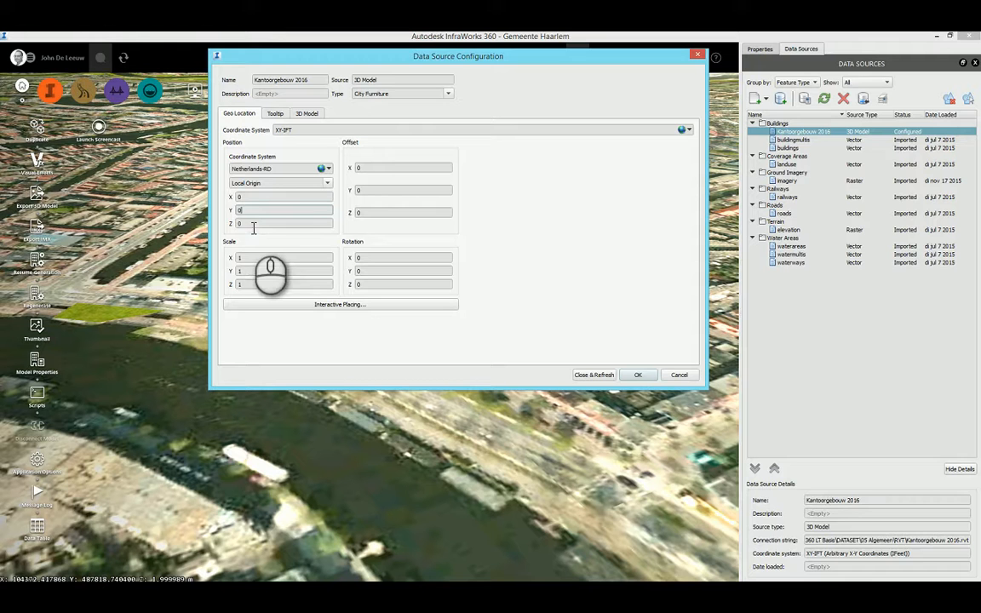
pyautogui.click(253, 224)
pyautogui.click(253, 199)
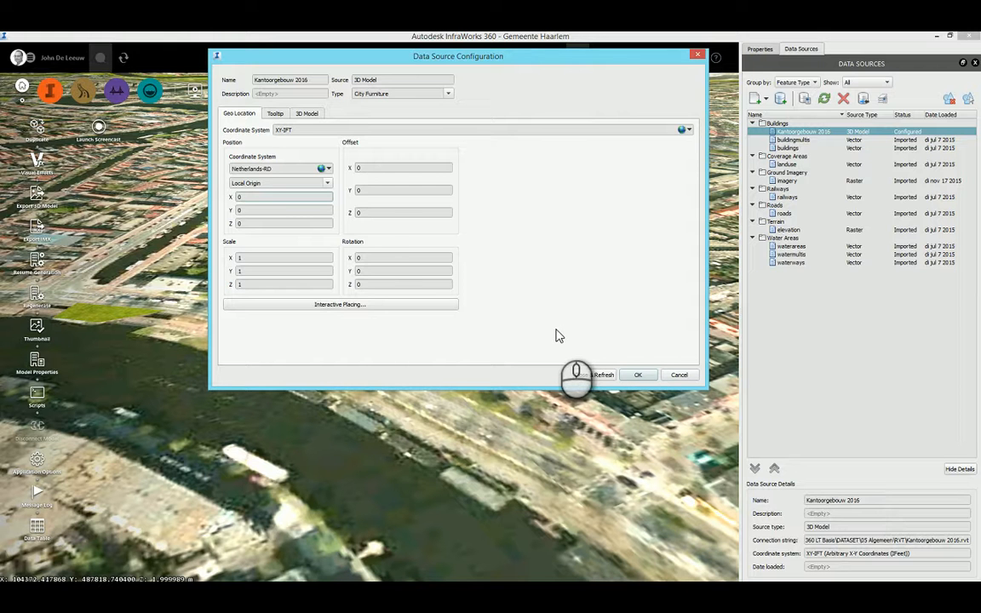
# Check the XY-IFT coordinate system in the Kantoorgebouw 2016 geo location settings, then apply the configuration and refresh the model.
pyautogui.click(285, 129)
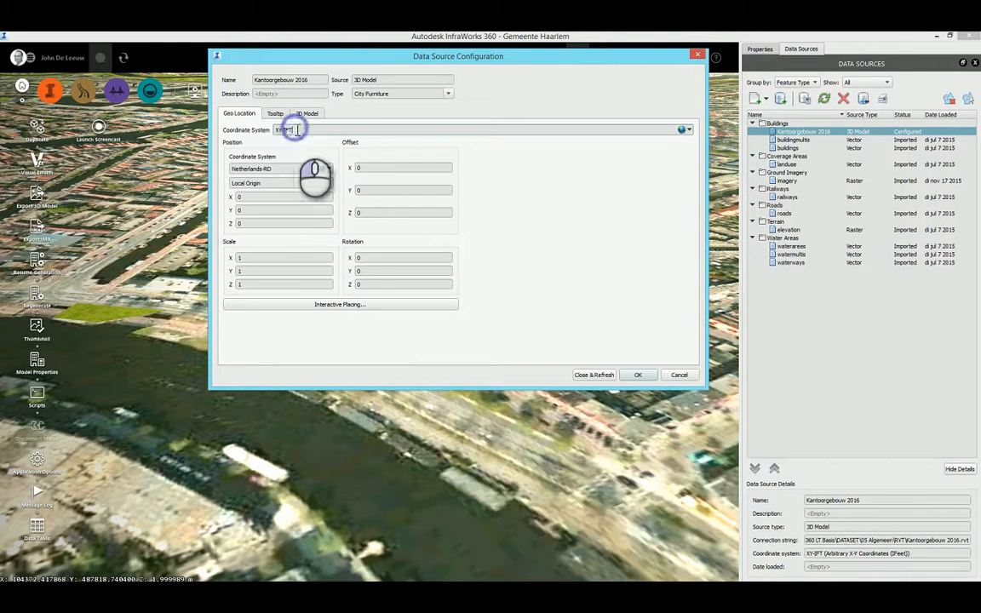
pyautogui.click(298, 130)
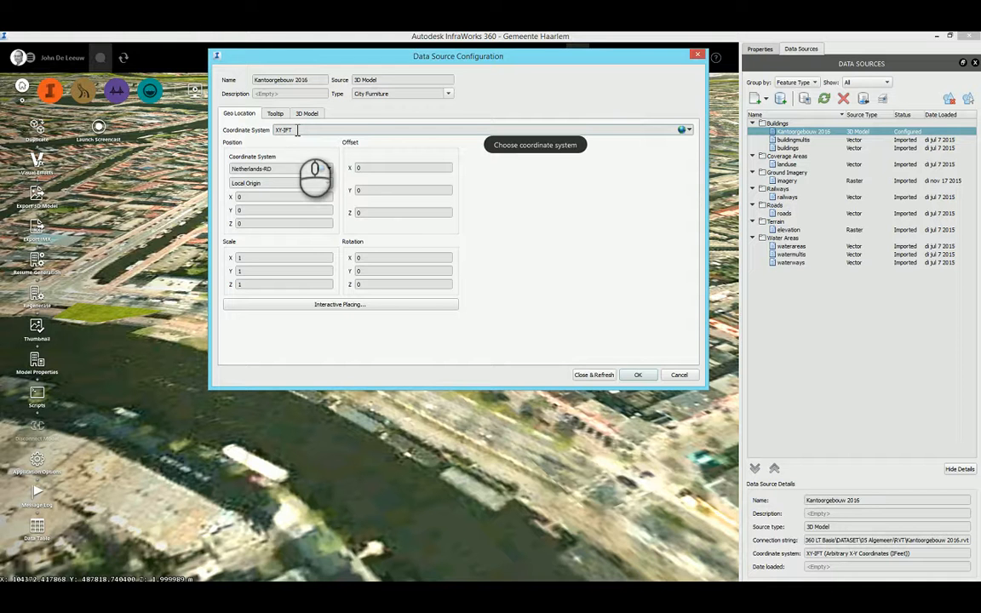
pyautogui.moveTo(297, 131); pyautogui.dragTo(275, 129)
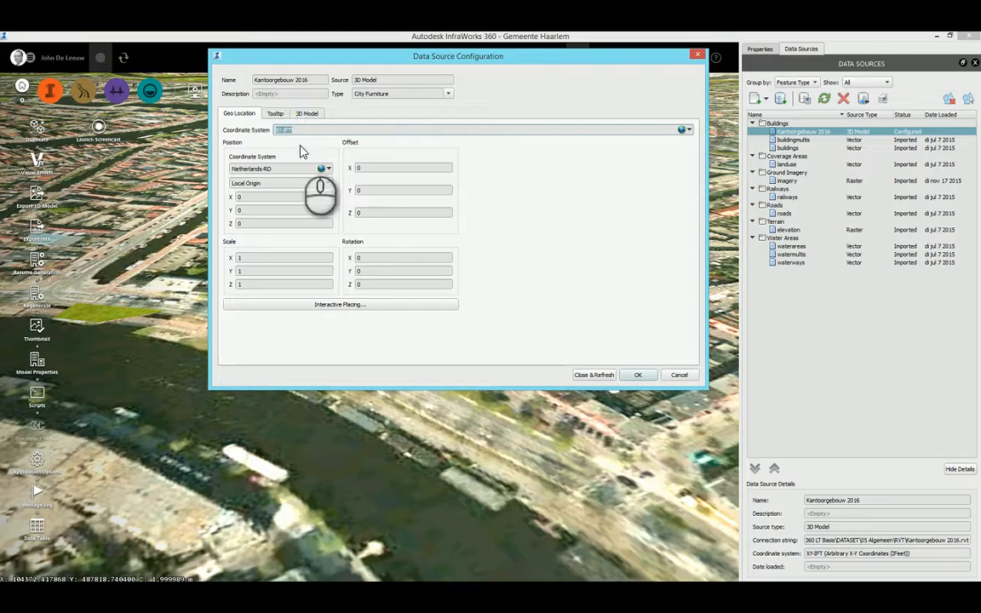
pyautogui.click(593, 375)
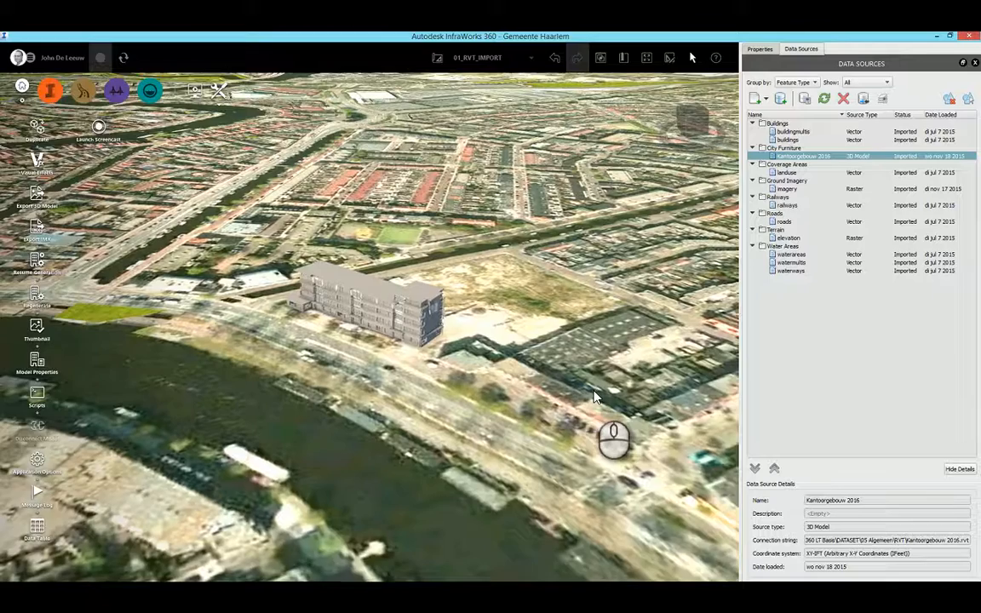
# Examine the placed office building up close and from a distance against the Haarlem site, along with its data source details.
pyautogui.moveTo(595, 397); pyautogui.dragTo(594, 392)
pyautogui.scroll(3, 594, 397)
pyautogui.scroll(5, 595, 397)
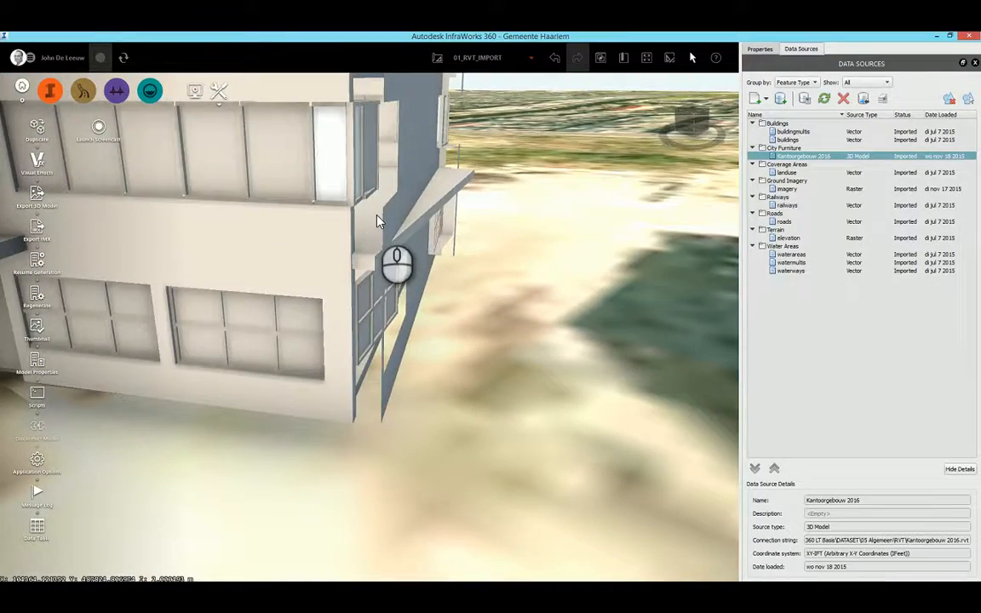
pyautogui.moveTo(380, 221); pyautogui.dragTo(380, 222)
pyautogui.scroll(-3, 380, 222)
pyautogui.scroll(-3, 380, 221)
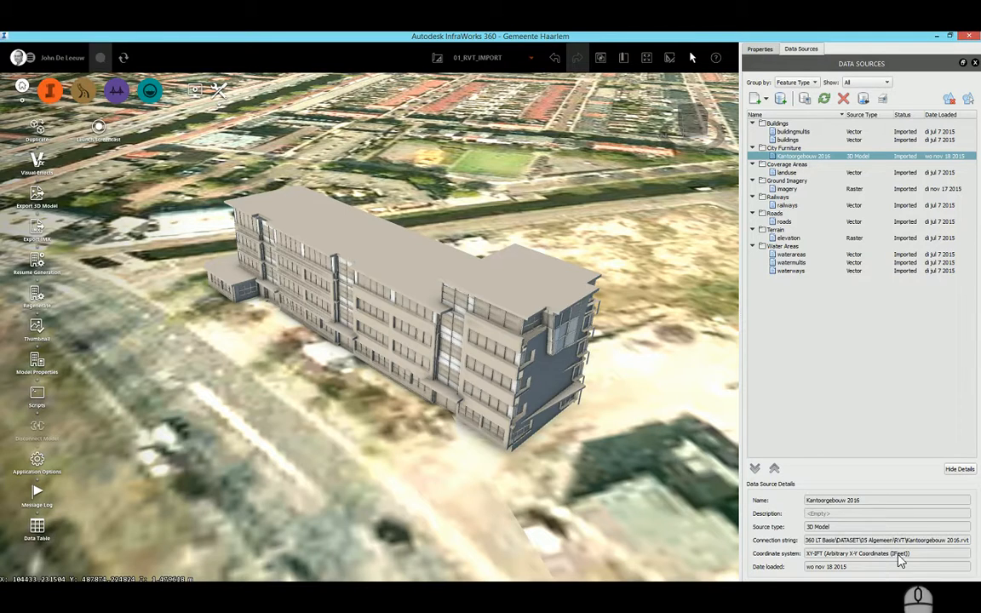
pyautogui.scroll(-2, 453, 369)
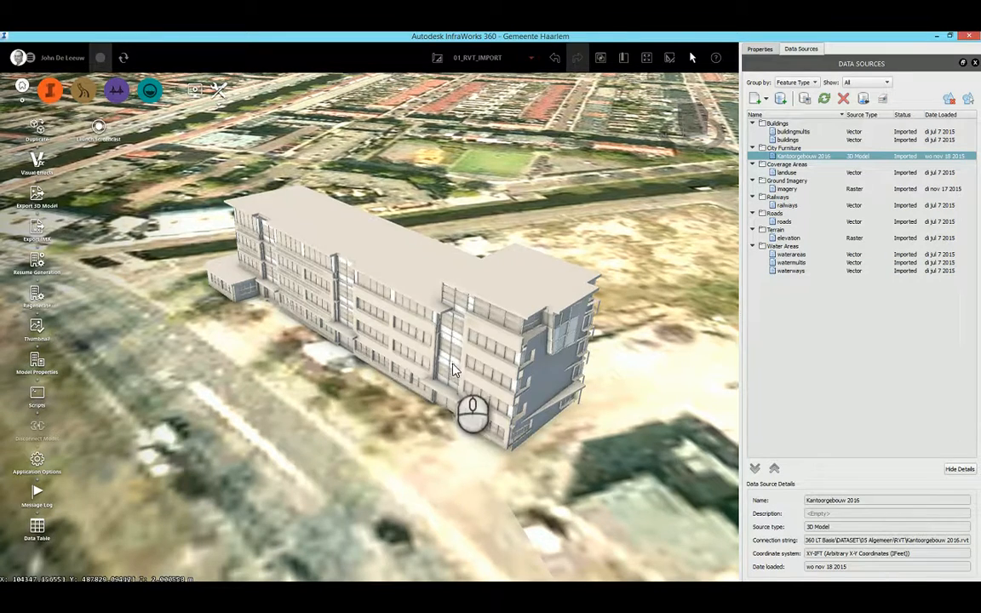
pyautogui.scroll(-2, 453, 370)
pyautogui.scroll(1, 453, 371)
pyautogui.scroll(-2, 453, 370)
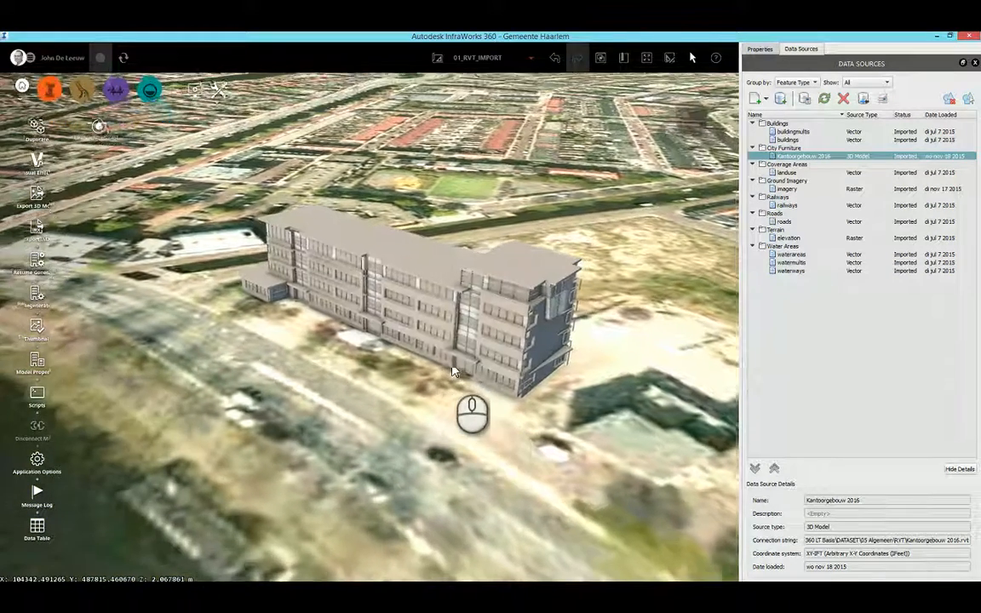
pyautogui.scroll(-2, 453, 370)
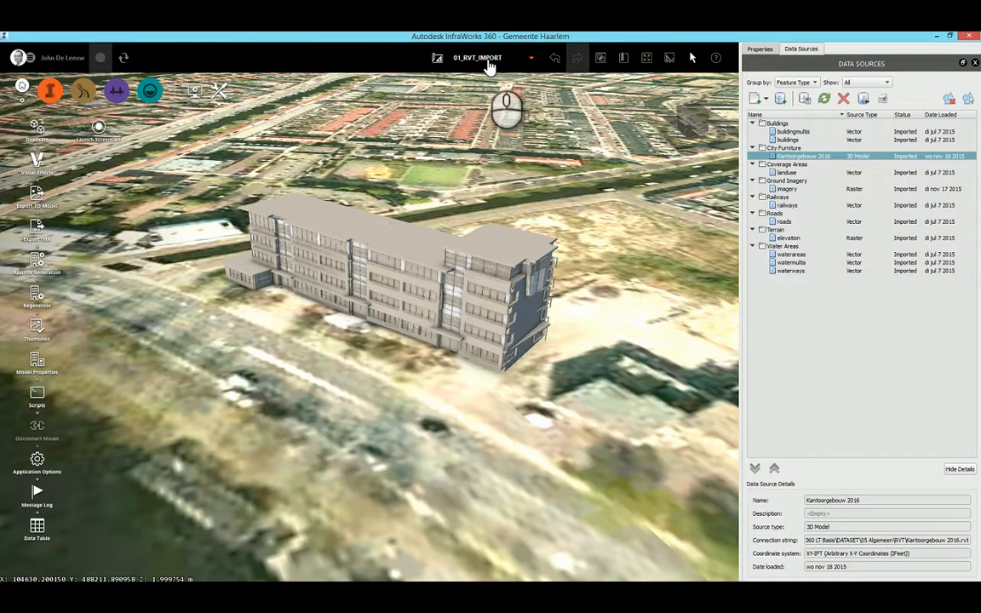
pyautogui.scroll(3, 488, 224)
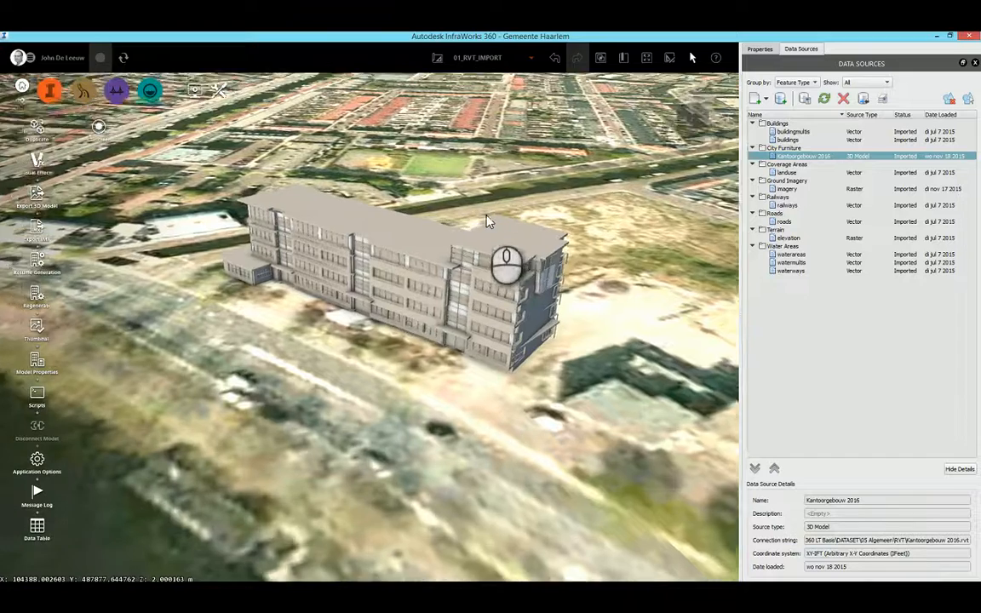
pyautogui.scroll(2, 469, 340)
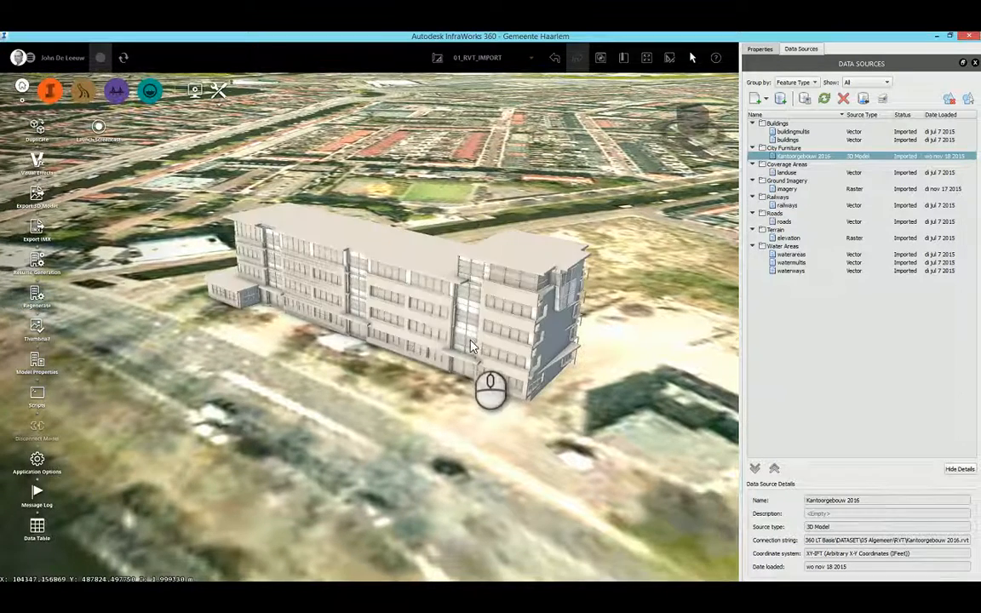
# Switch to Navisworks Manage and append the cached office building file KANTOO~3.nwc from the RVT folder.
pyautogui.hotkey('alt', 'Tab')
pyautogui.press('Tab')
pyautogui.press('Tab')
pyautogui.press('Tab')
pyautogui.press('Tab')
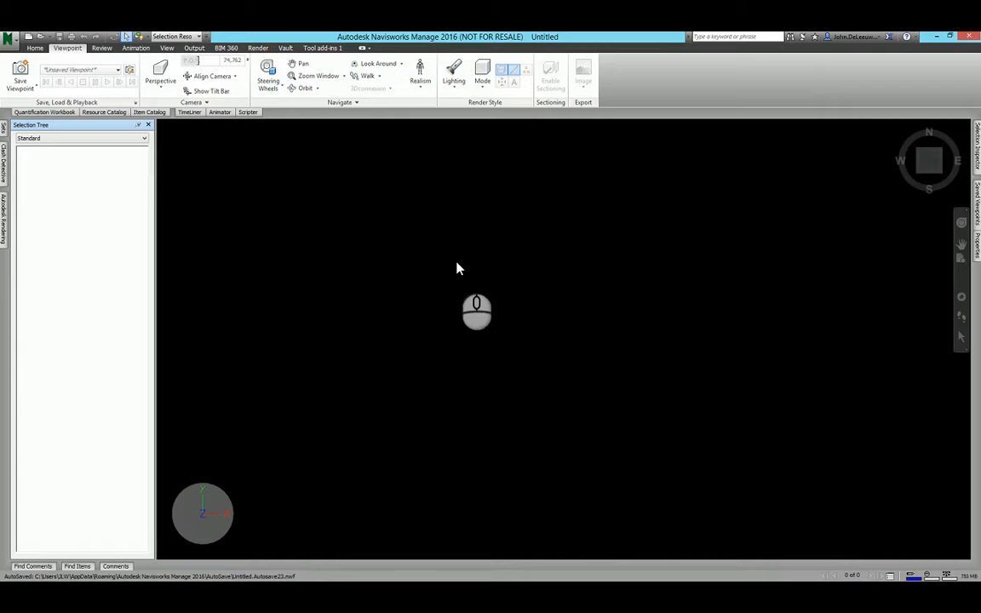
pyautogui.click(35, 49)
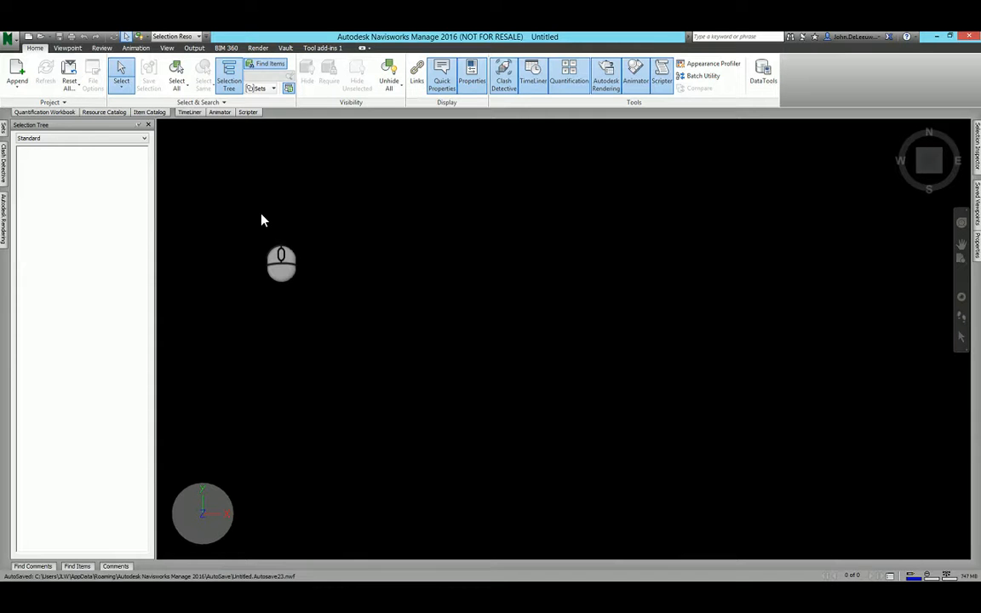
pyautogui.click(18, 66)
pyautogui.click(368, 141)
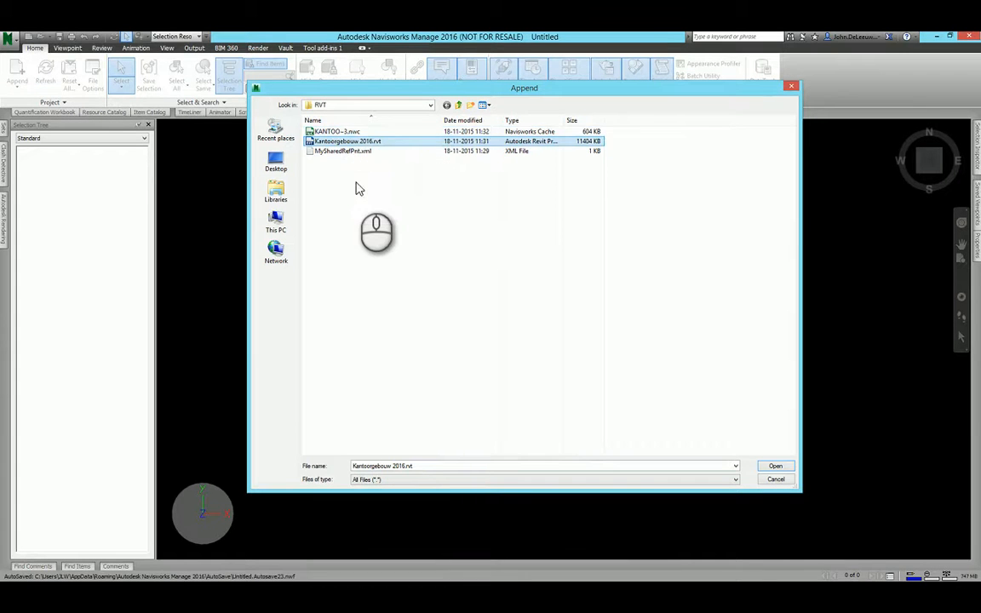
pyautogui.click(343, 132)
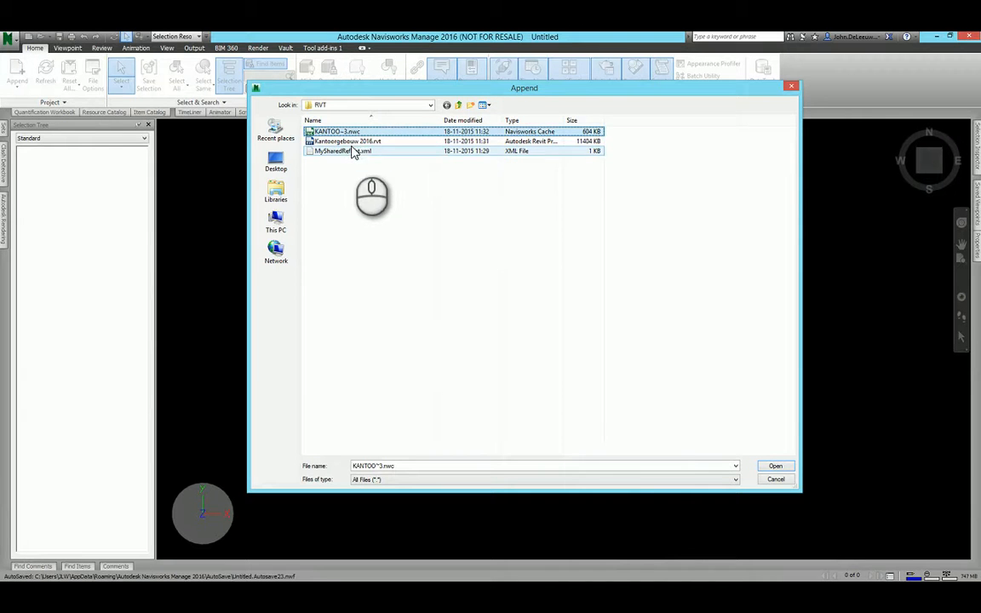
pyautogui.click(775, 466)
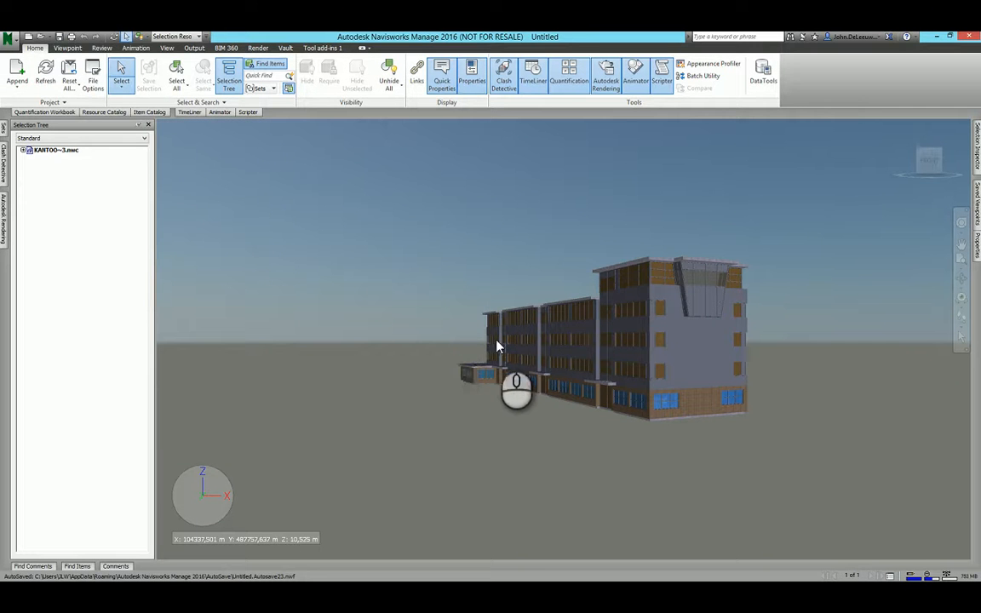
# Inspect the appended office building's facade and roof from several angles and check its coordinates in the scene.
pyautogui.middleClick(466, 332)
pyautogui.keyDown('shift'); pyautogui.moveTo(466, 335); pyautogui.dragTo(546, 361, button='middle'); pyautogui.keyUp('shift')
pyautogui.scroll(2, 547, 352)
pyautogui.keyDown('shift'); pyautogui.moveTo(480, 342); pyautogui.dragTo(549, 347, button='middle'); pyautogui.keyUp('shift')
pyautogui.scroll(1, 519, 355)
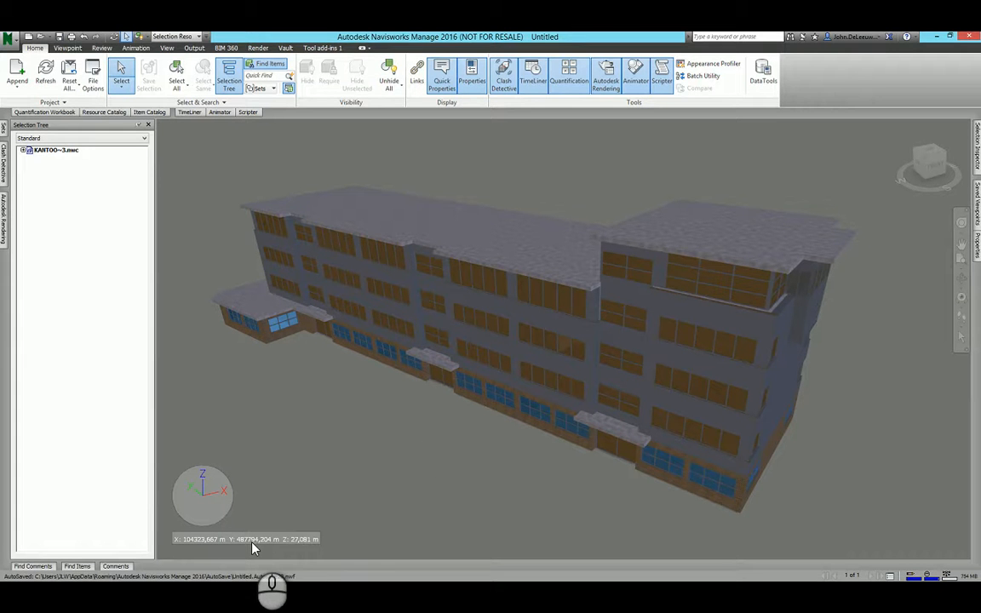
pyautogui.moveTo(462, 482)
pyautogui.keyDown('shift'); pyautogui.mouseDown(button='middle')
pyautogui.moveTo(468, 431)
pyautogui.moveTo(530, 460)
pyautogui.moveTo(541, 460)
pyautogui.moveTo(533, 430)
pyautogui.moveTo(560, 442)
pyautogui.mouseUp(button='middle'); pyautogui.keyUp('shift')
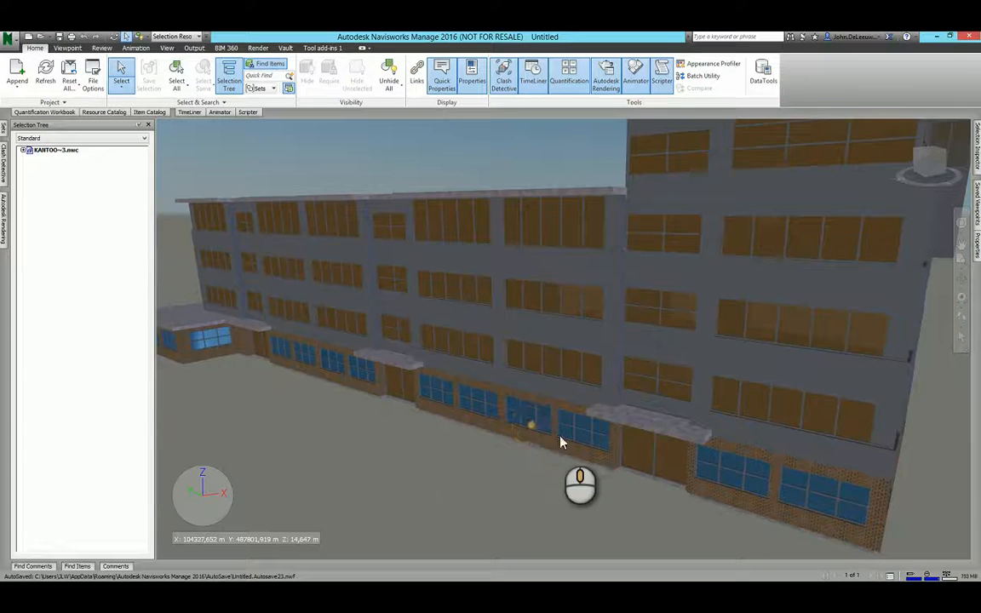
pyautogui.scroll(10, 561, 442)
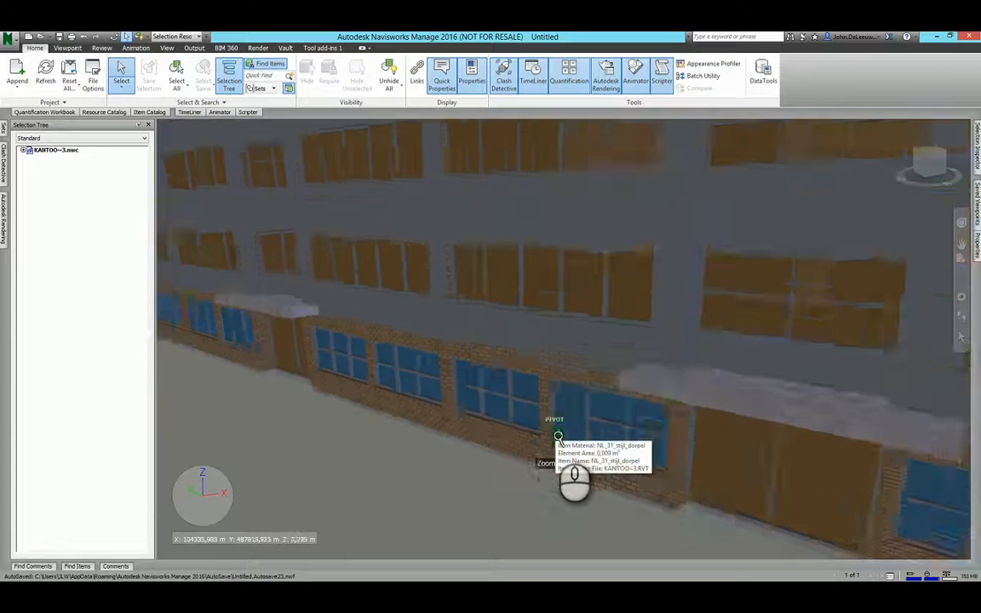
pyautogui.scroll(-10, 558, 437)
pyautogui.keyDown('shift'); pyautogui.moveTo(545, 426); pyautogui.dragTo(566, 394, button='middle'); pyautogui.keyUp('shift')
pyautogui.scroll(-3, 555, 385)
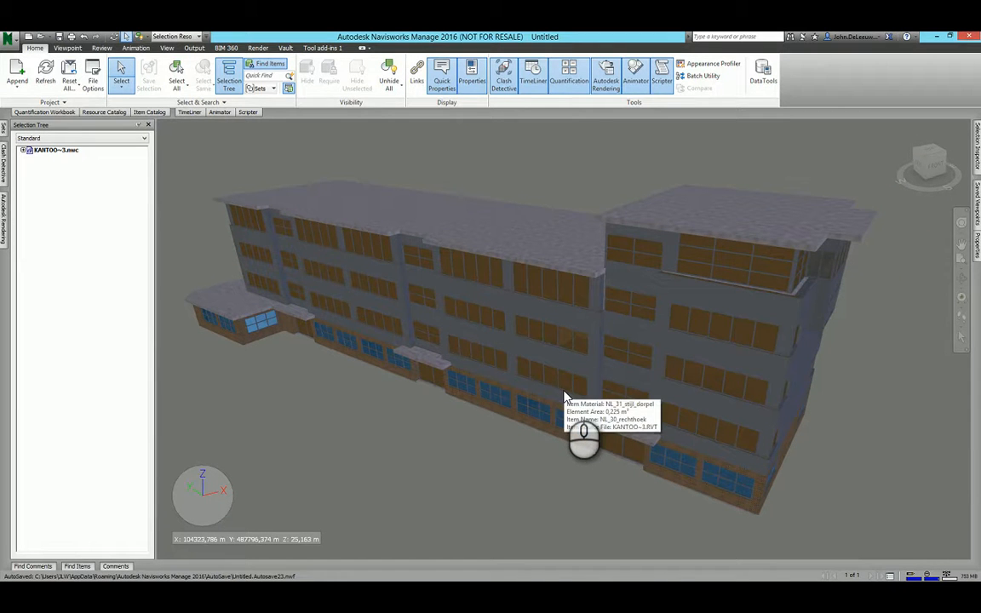
pyautogui.moveTo(491, 411)
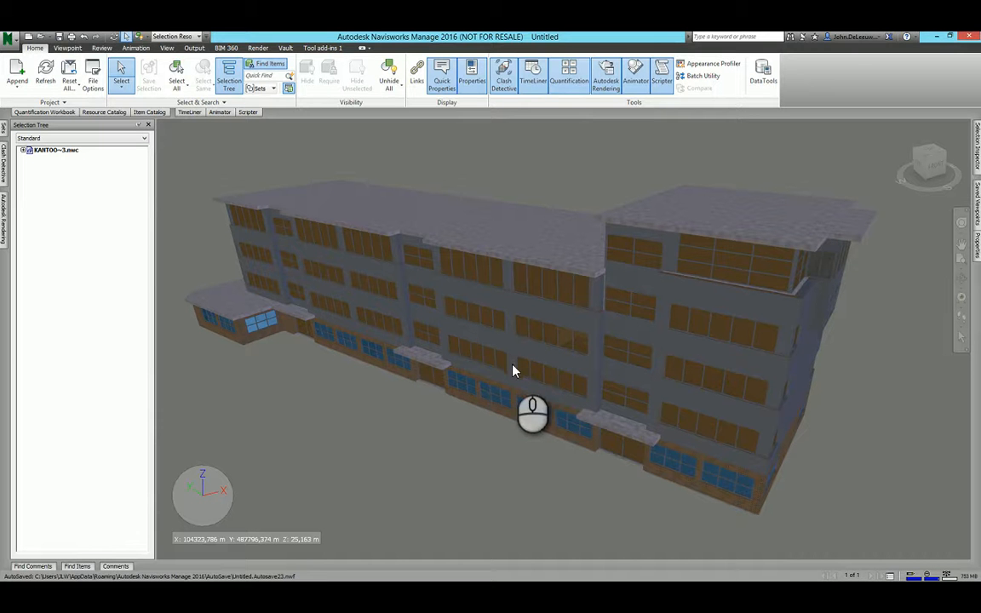
pyautogui.scroll(3, 535, 372)
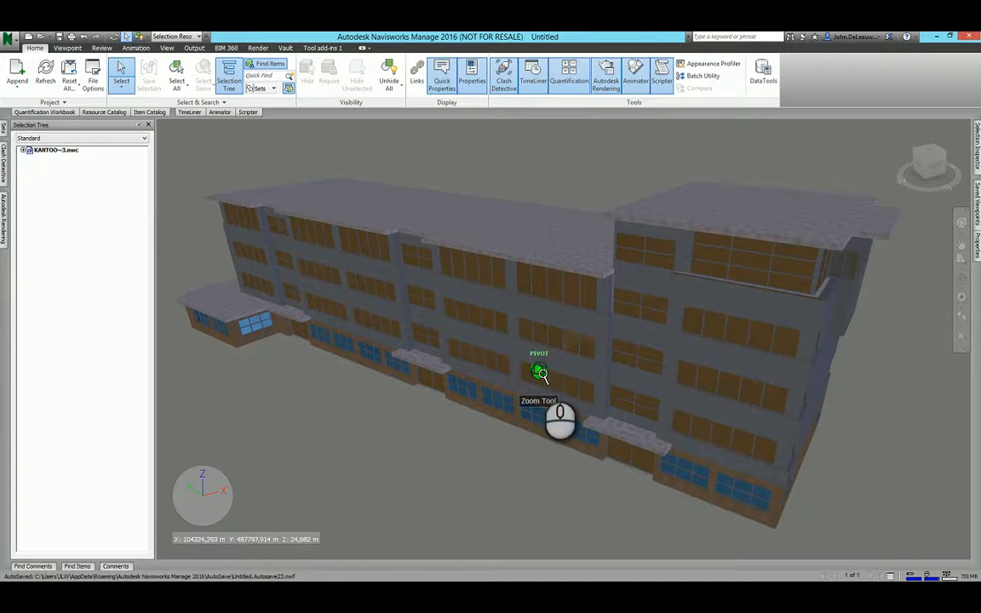
pyautogui.keyDown('shift'); pyautogui.moveTo(541, 374); pyautogui.dragTo(550, 375, button='middle'); pyautogui.keyUp('shift')
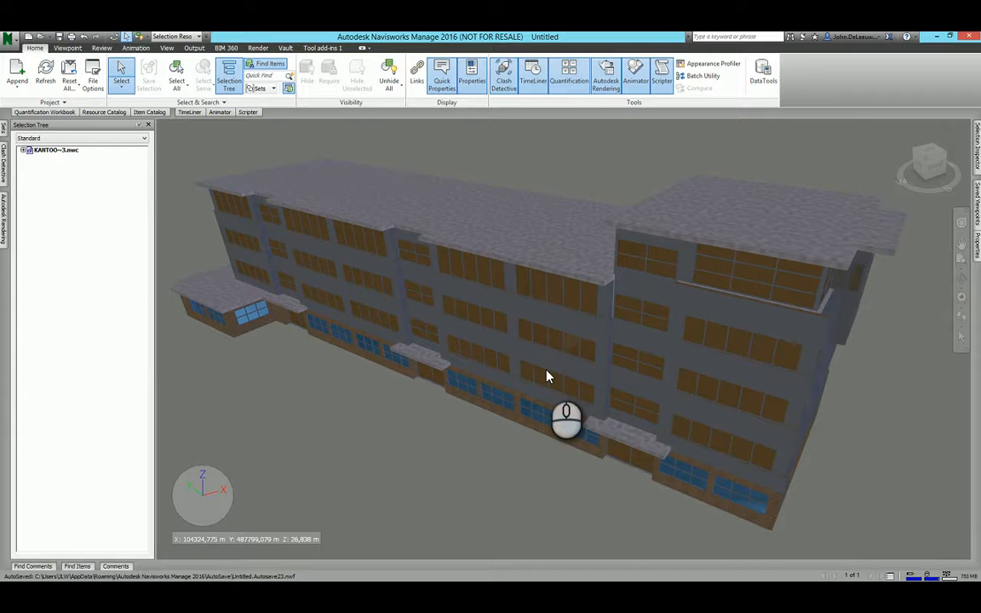
pyautogui.moveTo(563, 372)
pyautogui.mouseDown(button='middle')
pyautogui.moveTo(543, 365)
pyautogui.moveTo(558, 361)
pyautogui.mouseUp(button='middle')
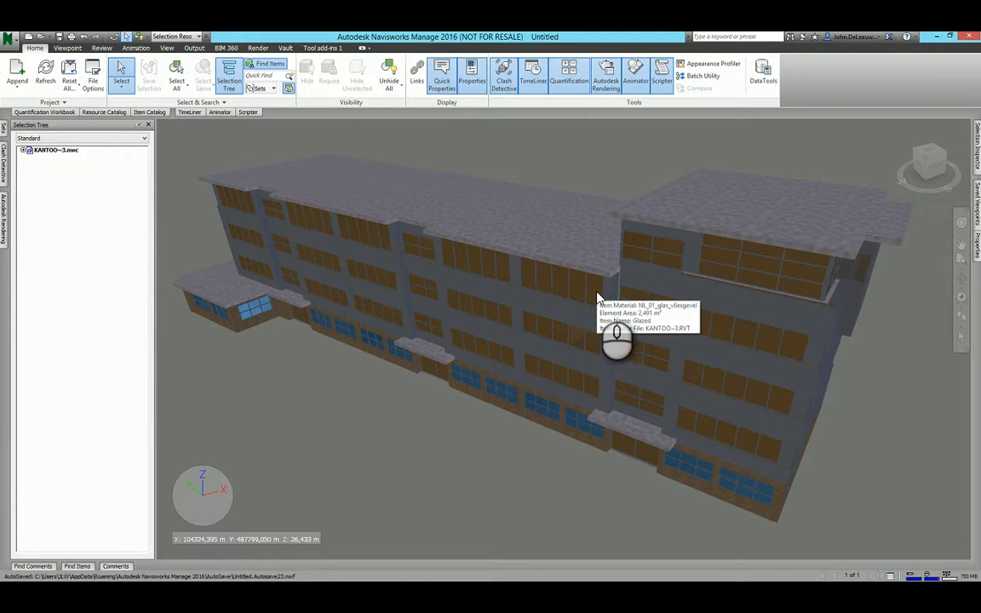
pyautogui.moveTo(579, 295)
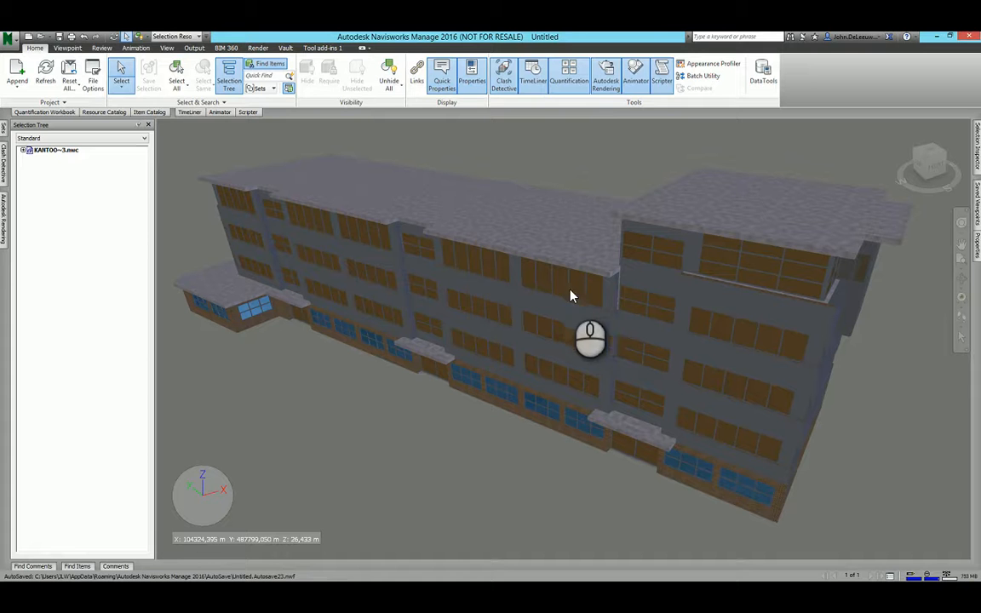
pyautogui.moveTo(589, 318); pyautogui.dragTo(575, 321, button='middle')
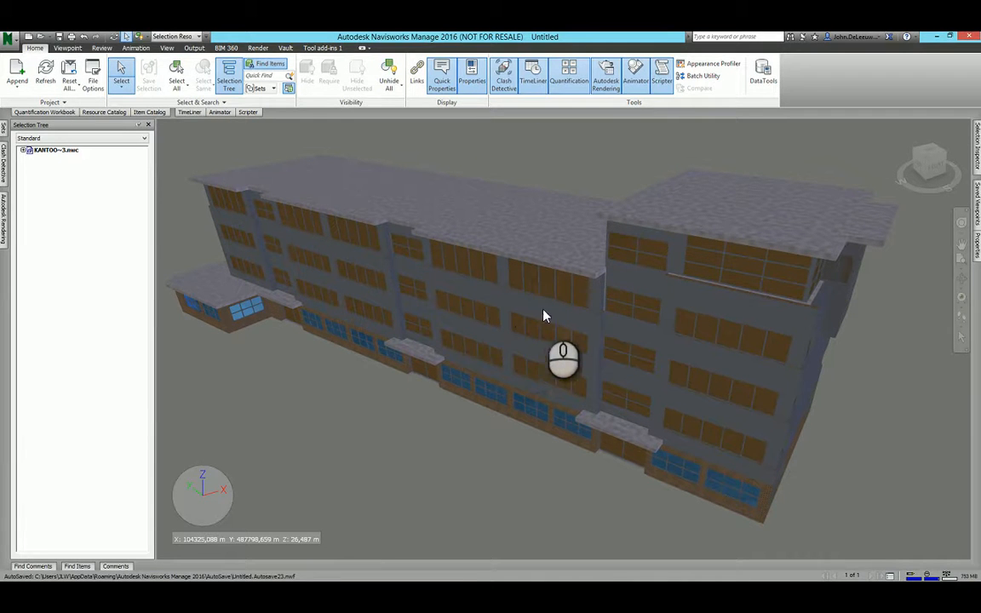
pyautogui.moveTo(610, 320)
pyautogui.keyDown('shift'); pyautogui.mouseDown(button='middle')
pyautogui.moveTo(586, 314)
pyautogui.moveTo(596, 320)
pyautogui.mouseUp(button='middle'); pyautogui.keyUp('shift')
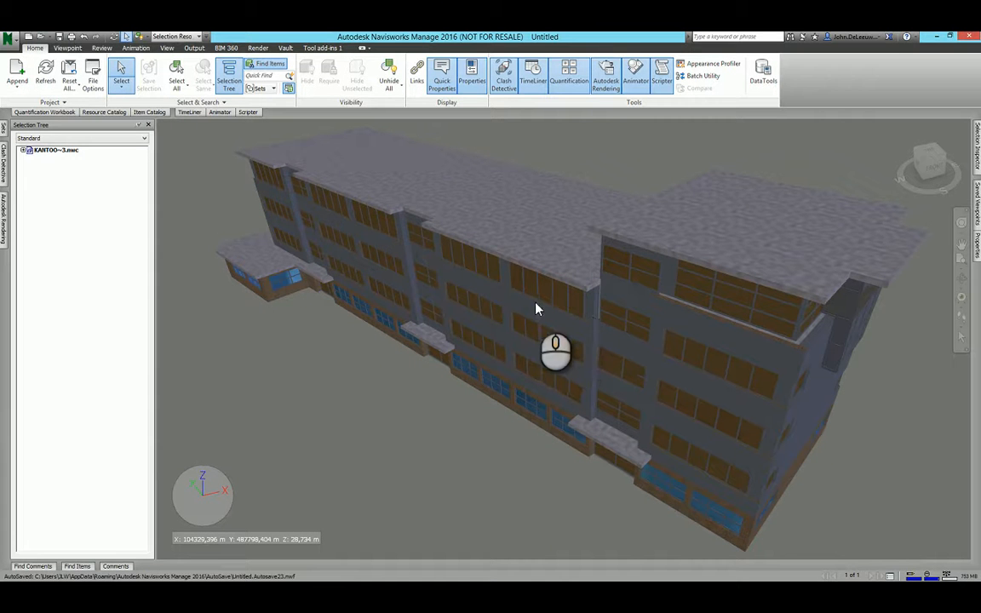
pyautogui.keyDown('shift'); pyautogui.moveTo(536, 306); pyautogui.dragTo(573, 318, button='middle'); pyautogui.keyUp('shift')
pyautogui.scroll(-2, 558, 316)
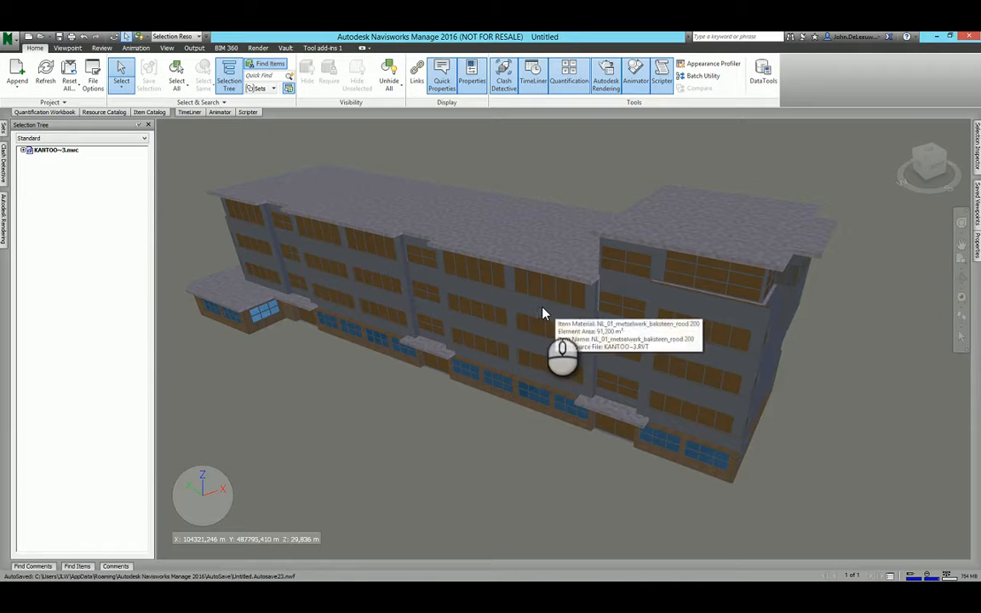
pyautogui.moveTo(553, 322); pyautogui.dragTo(566, 321, button='middle')
pyautogui.scroll(-2, 566, 321)
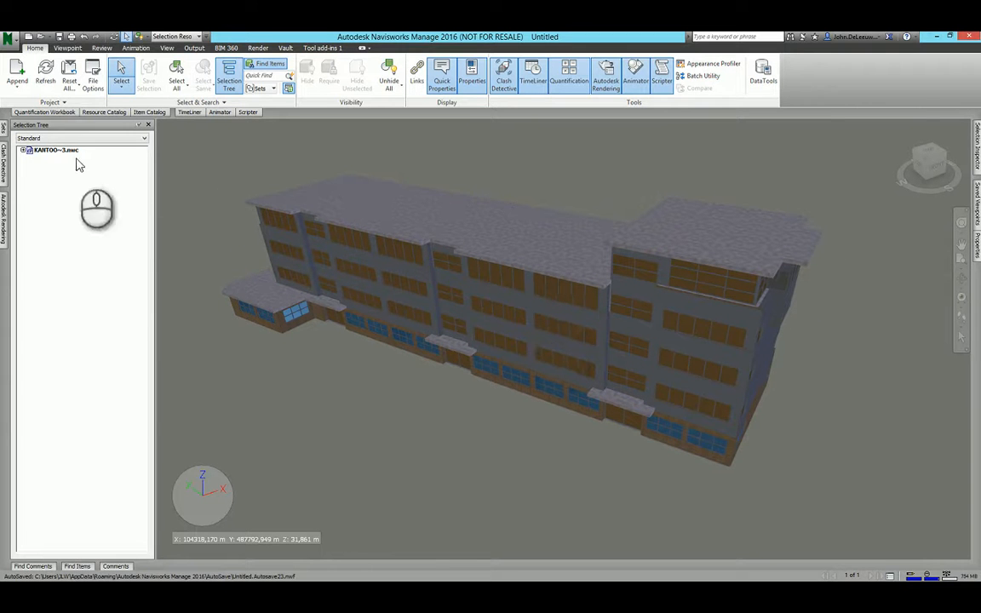
pyautogui.keyDown('shift'); pyautogui.moveTo(528, 291); pyautogui.dragTo(526, 300, button='middle'); pyautogui.keyUp('shift')
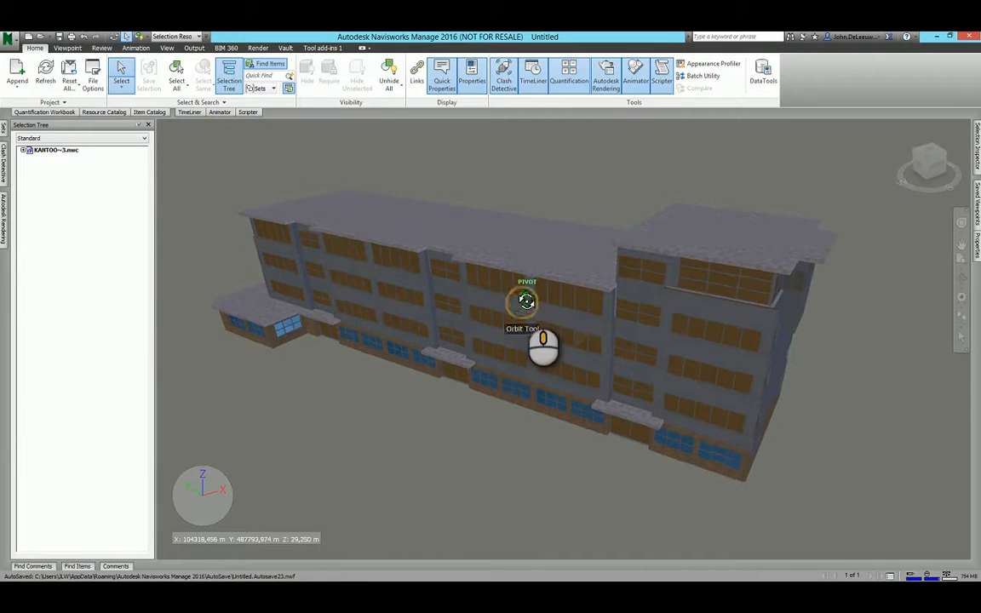
# Review the FBX export options for unit conversion and textures, then close them without exporting.
pyautogui.click(12, 42)
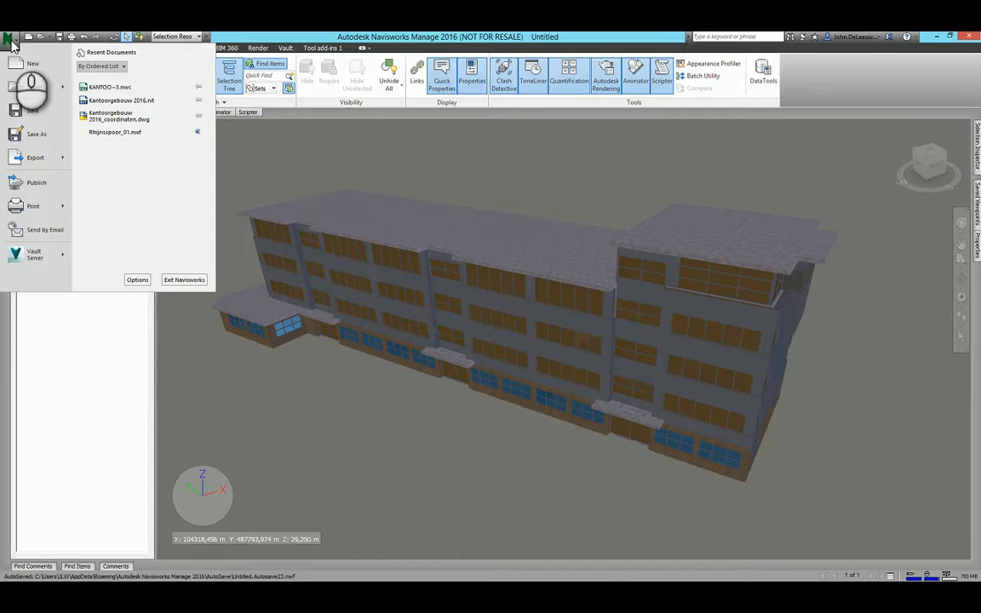
pyautogui.click(36, 158)
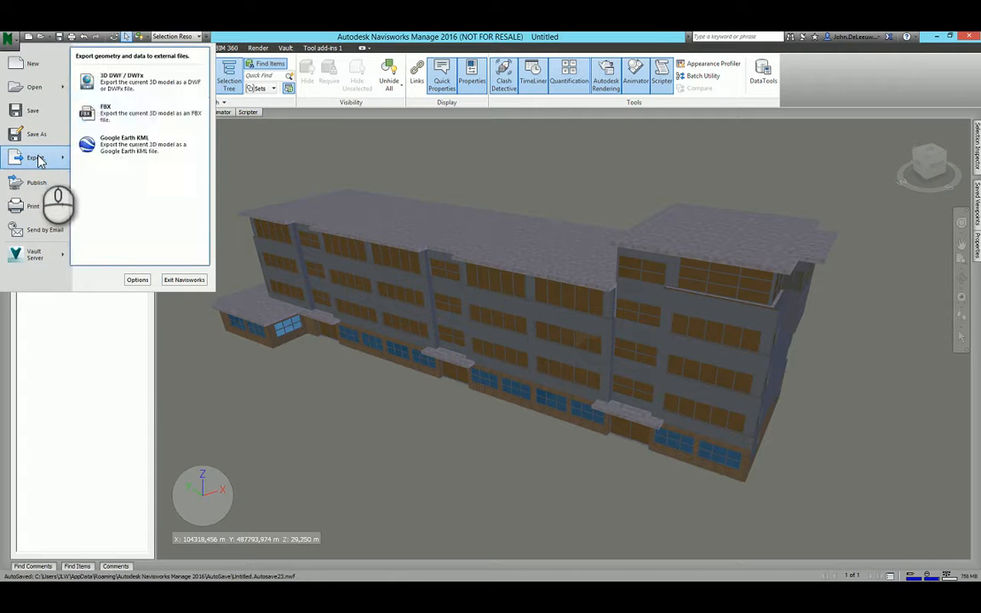
pyautogui.click(119, 117)
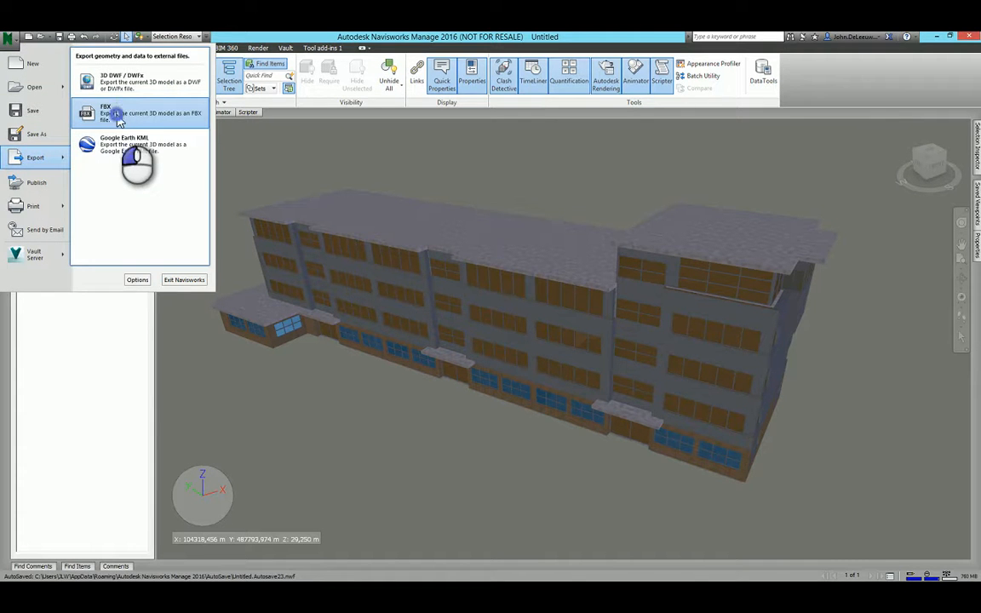
pyautogui.moveTo(422, 201); pyautogui.dragTo(395, 128)
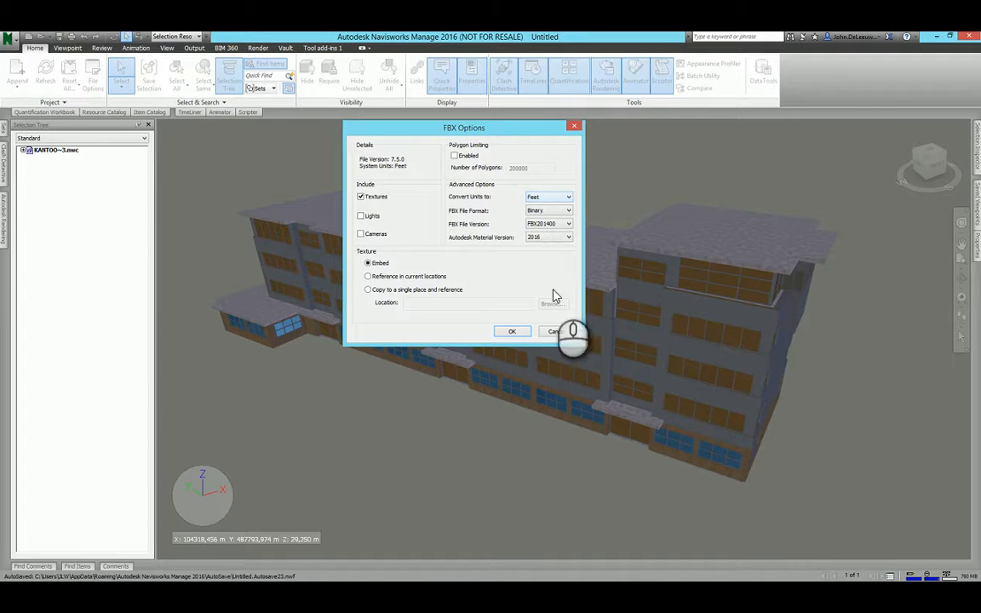
pyautogui.click(557, 331)
# Review the model units, origin and rotation of the appended KANTOO~3.nwc file without changing them.
pyautogui.rightClick(59, 149)
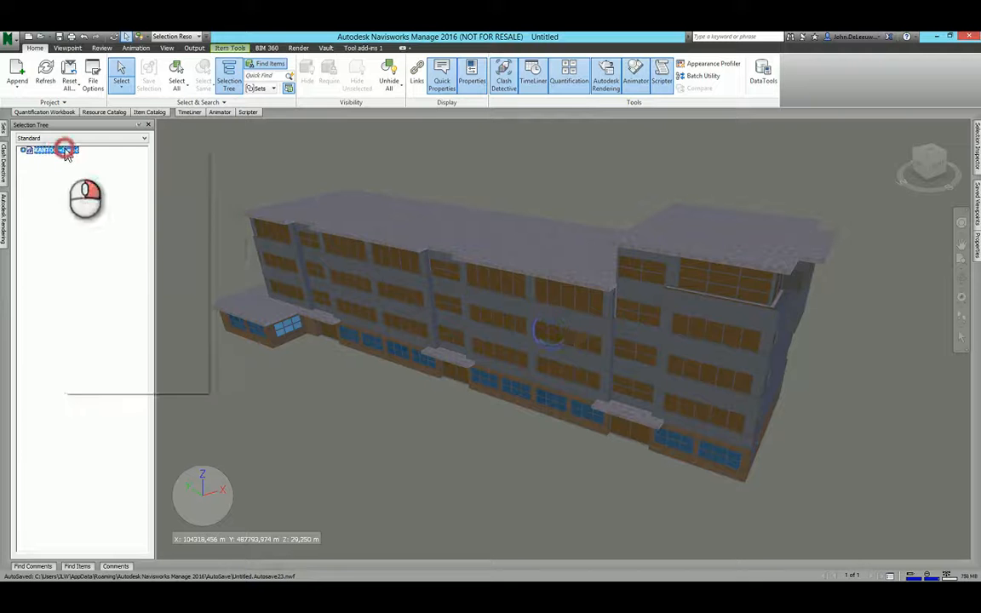
pyautogui.click(119, 375)
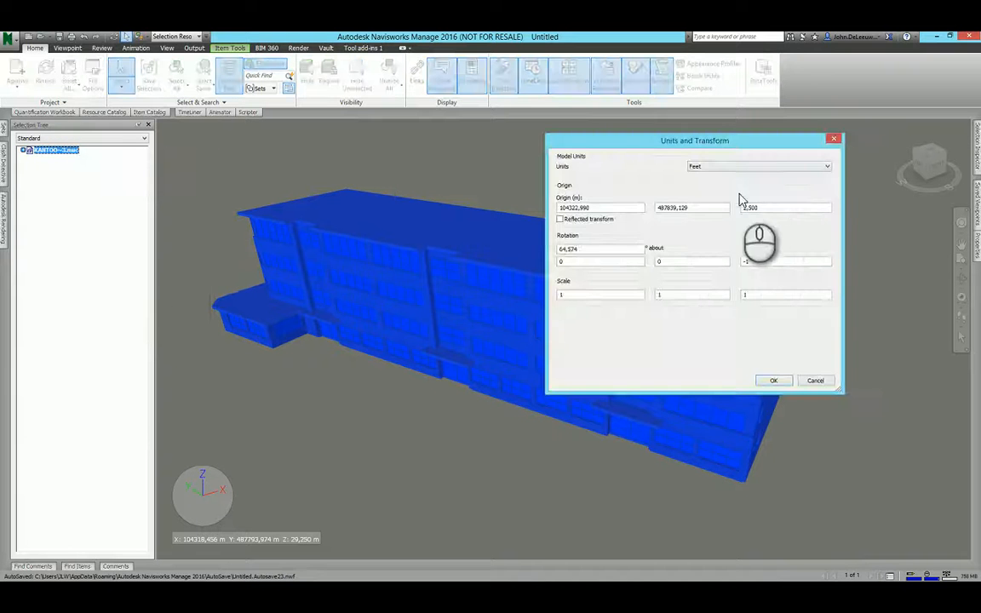
pyautogui.moveTo(712, 143); pyautogui.dragTo(448, 122)
pyautogui.click(454, 152)
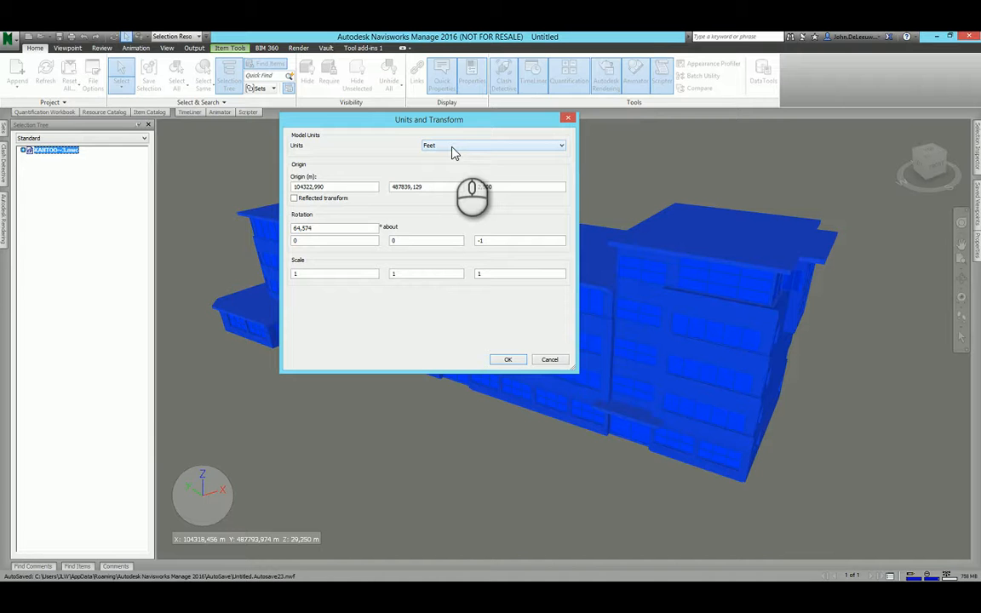
pyautogui.click(549, 359)
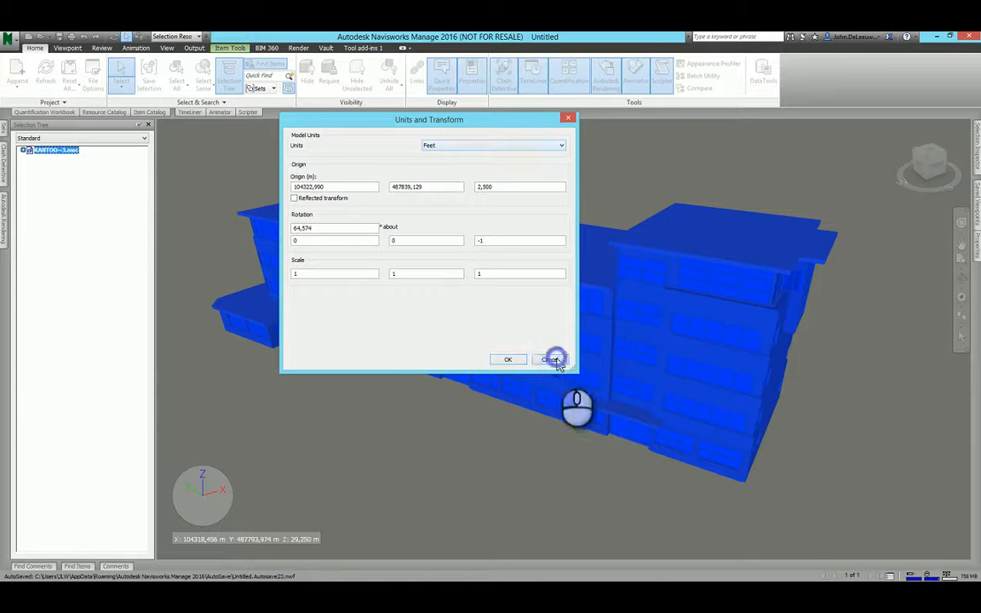
pyautogui.click(236, 169)
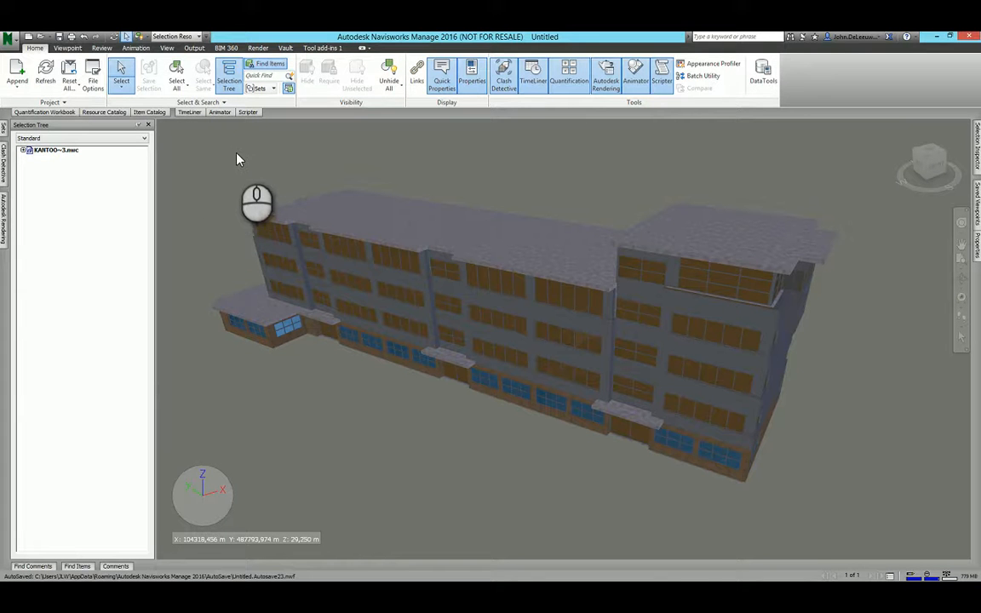
# Export the model as binary FBX in feet with embedded textures, overwriting Kantoorgebouw 2016.fbx in the FBX folder.
pyautogui.click(8, 37)
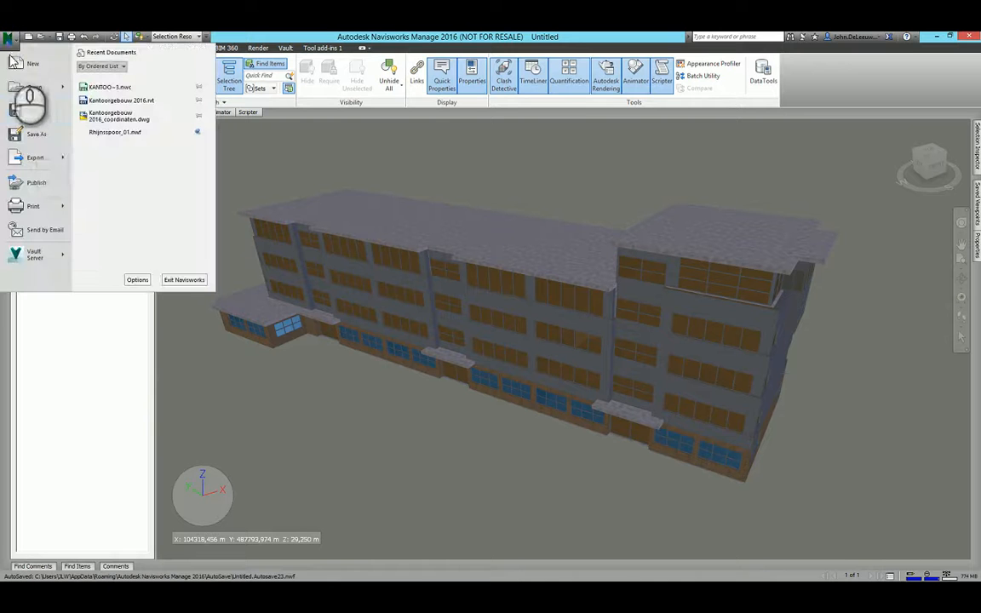
pyautogui.click(37, 156)
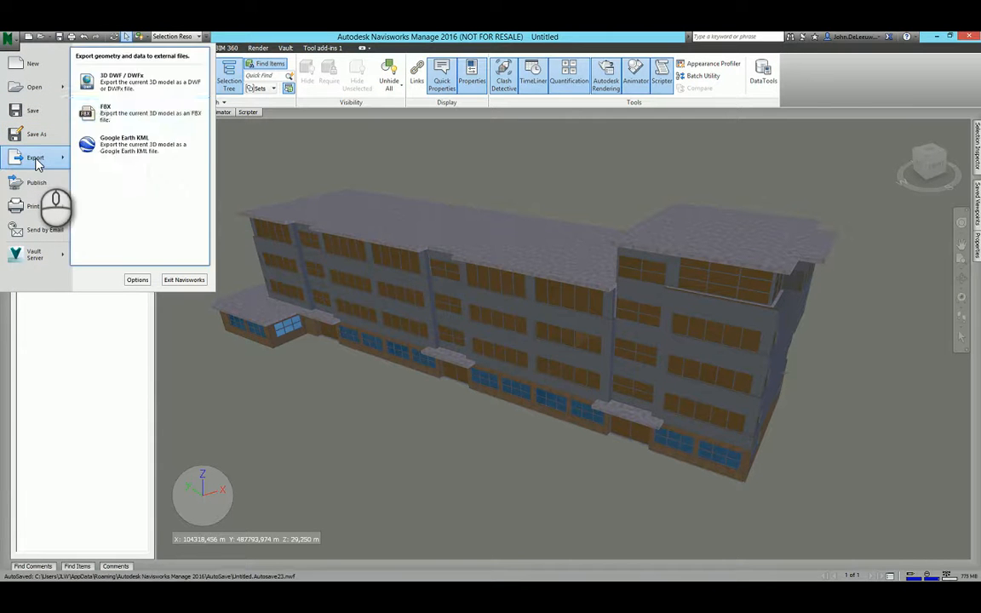
pyautogui.click(95, 134)
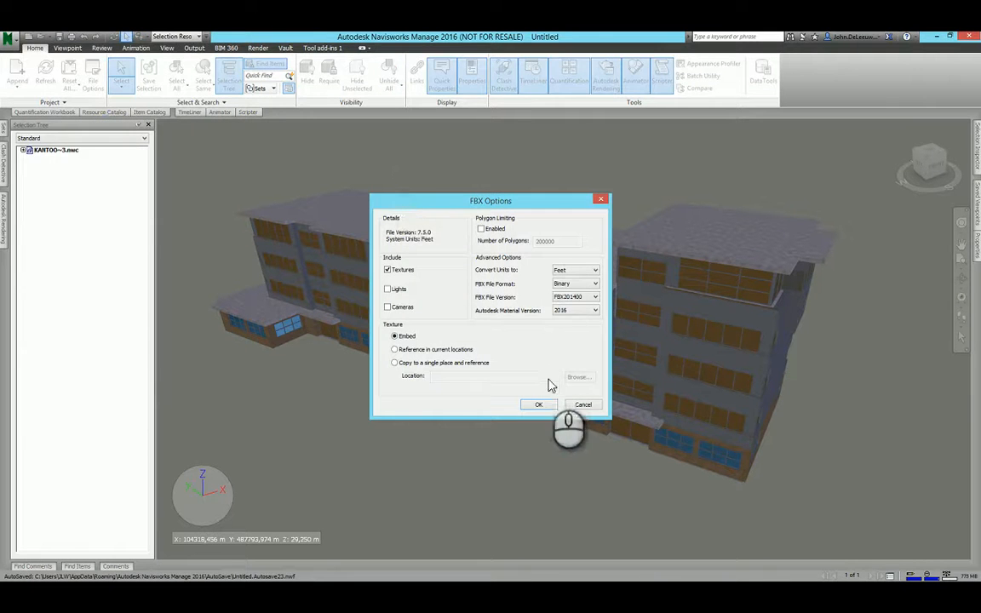
pyautogui.click(538, 405)
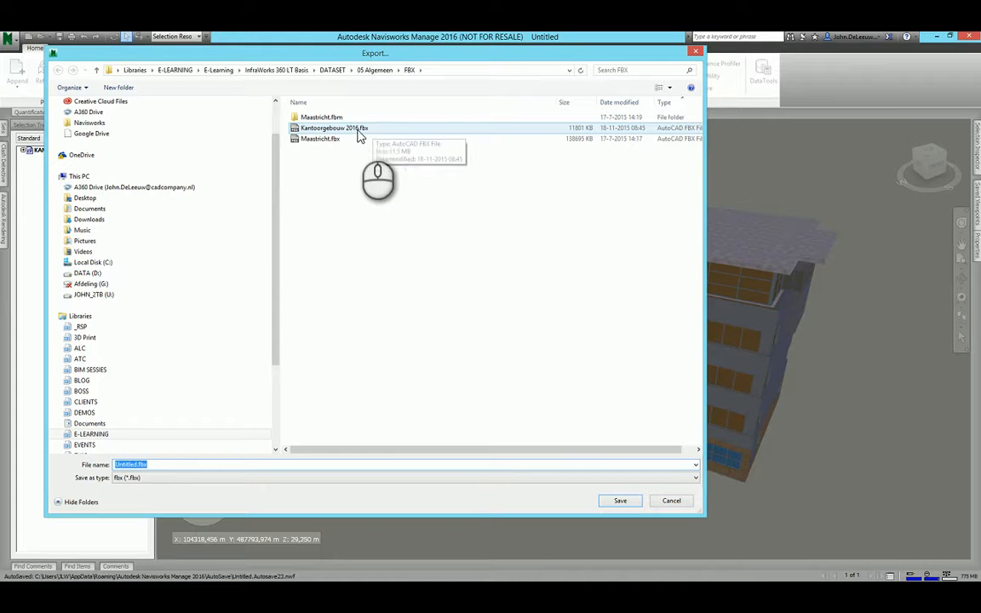
pyautogui.click(338, 130)
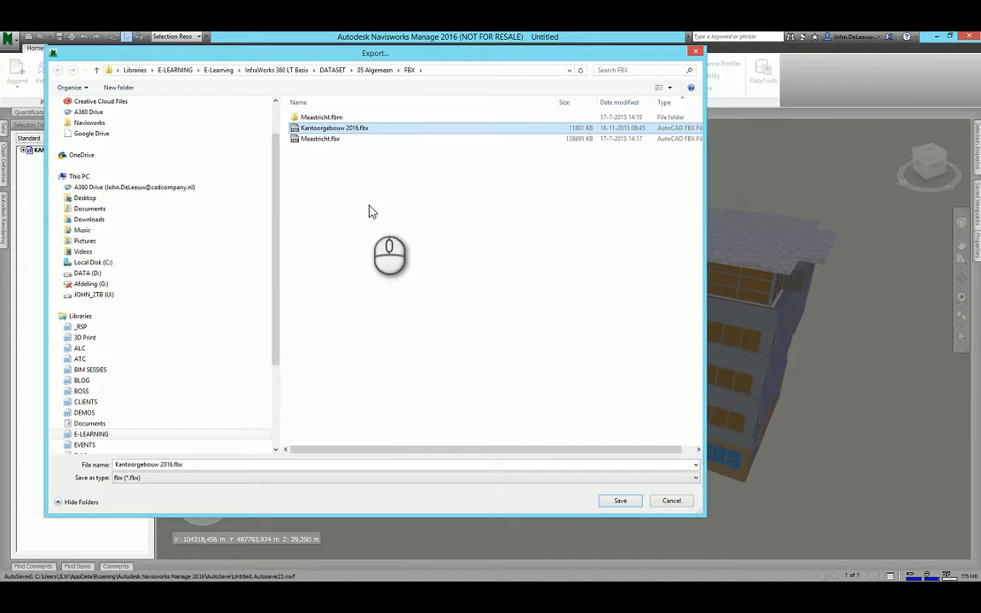
pyautogui.click(620, 502)
pyautogui.click(523, 314)
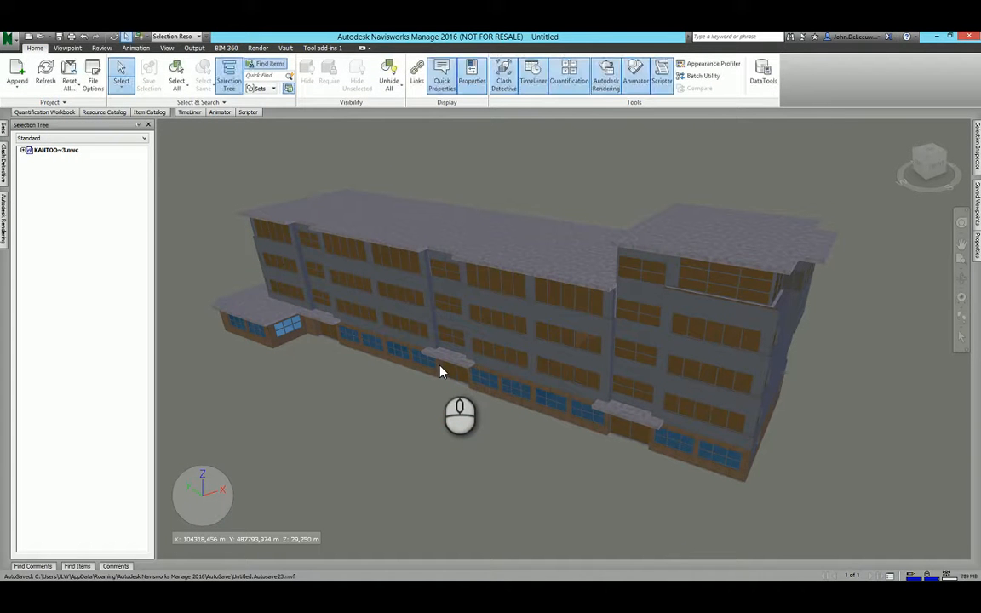
# Switch to InfraWorks 360 and activate the proposal 02_RVT_to_NAV_to_FBX_IMPORT.
pyautogui.moveTo(441, 375)
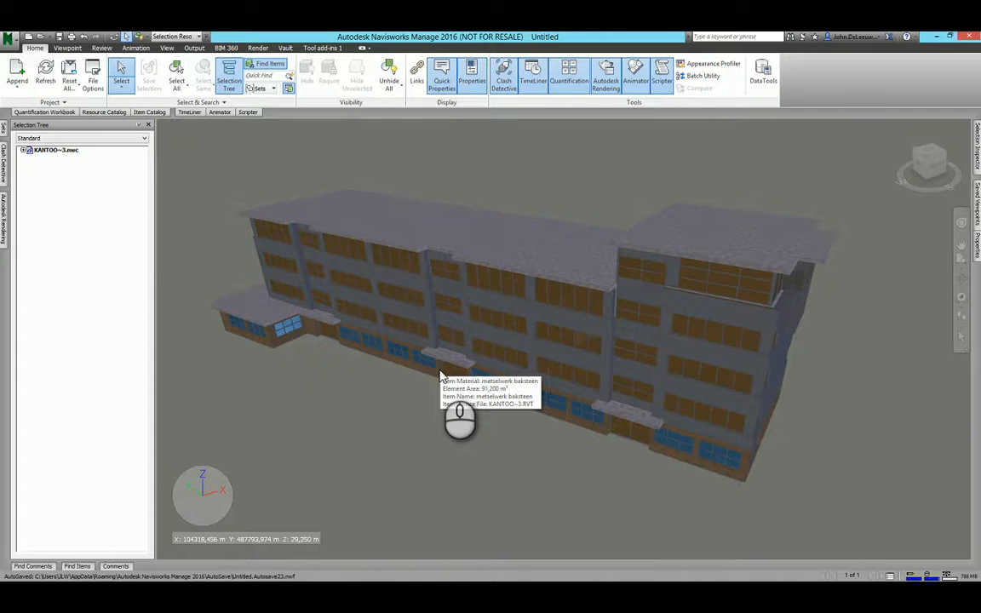
pyautogui.hotkey('alt', 'Tab')
pyautogui.hotkey('alt', 'Tab')
pyautogui.hotkey('alt', 'Tab')
pyautogui.hotkey('alt', 'Tab')
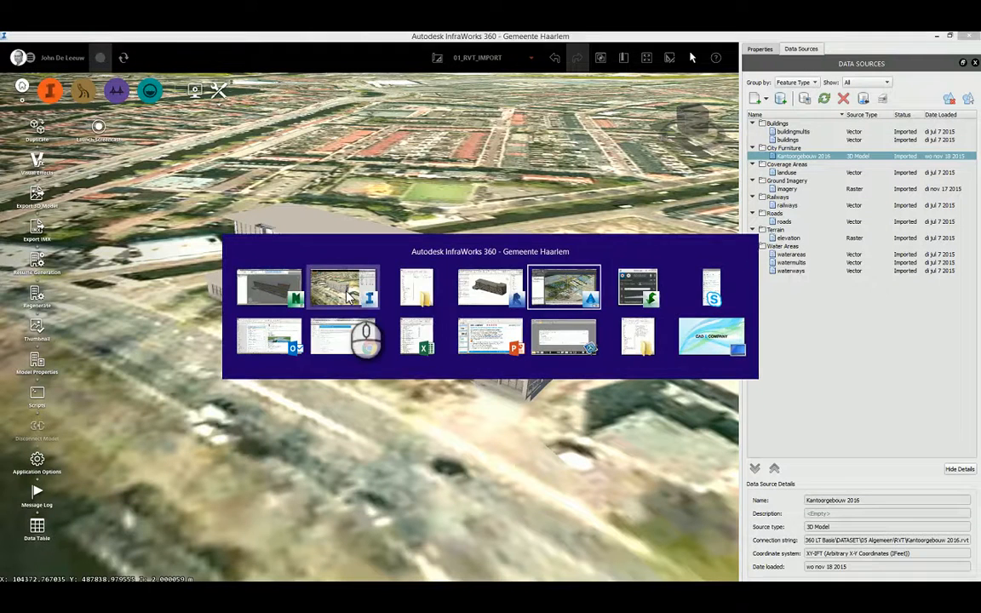
pyautogui.click(346, 289)
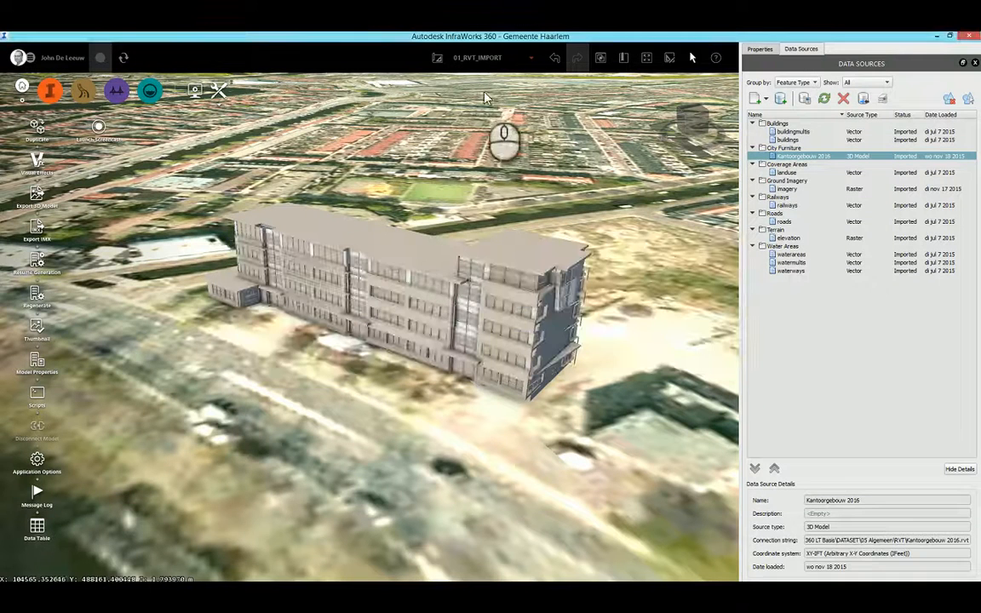
pyautogui.click(530, 58)
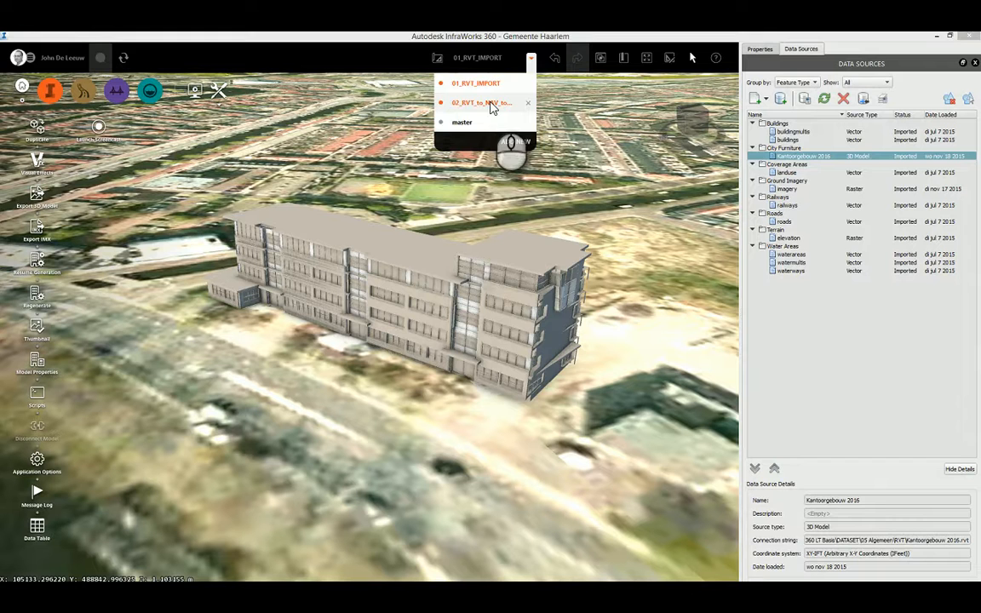
pyautogui.click(492, 105)
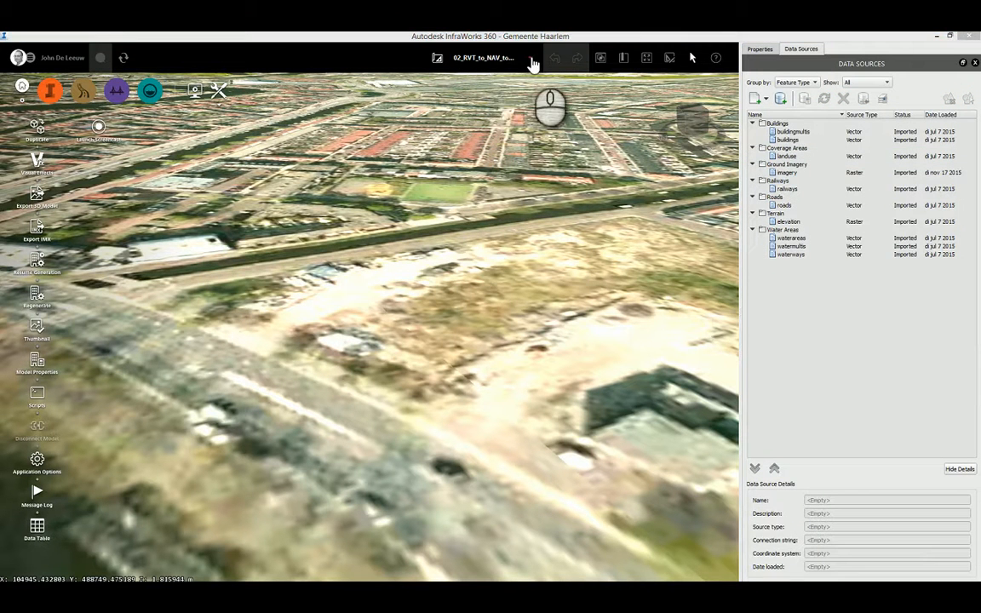
pyautogui.click(531, 59)
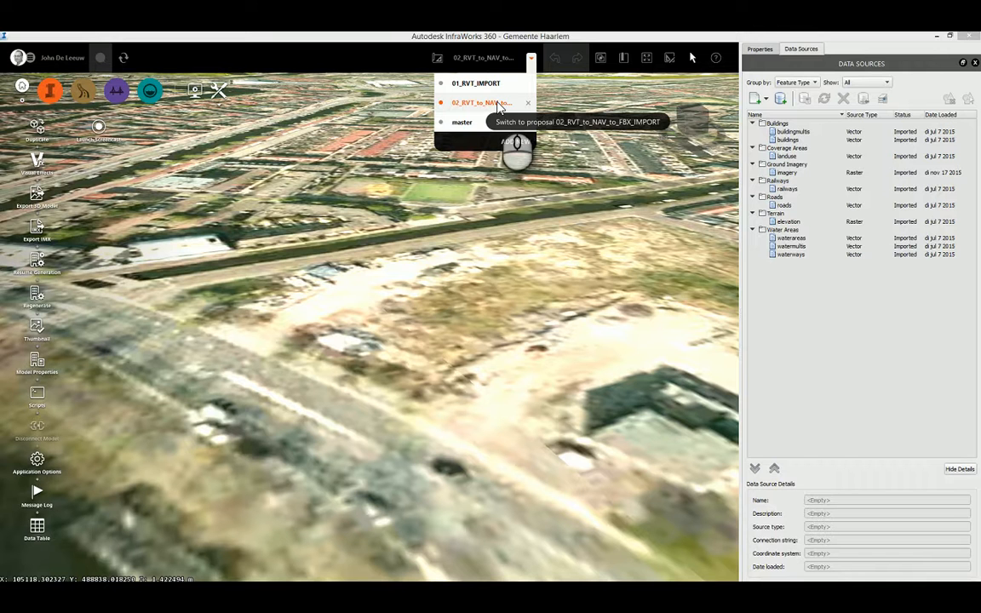
pyautogui.click(535, 168)
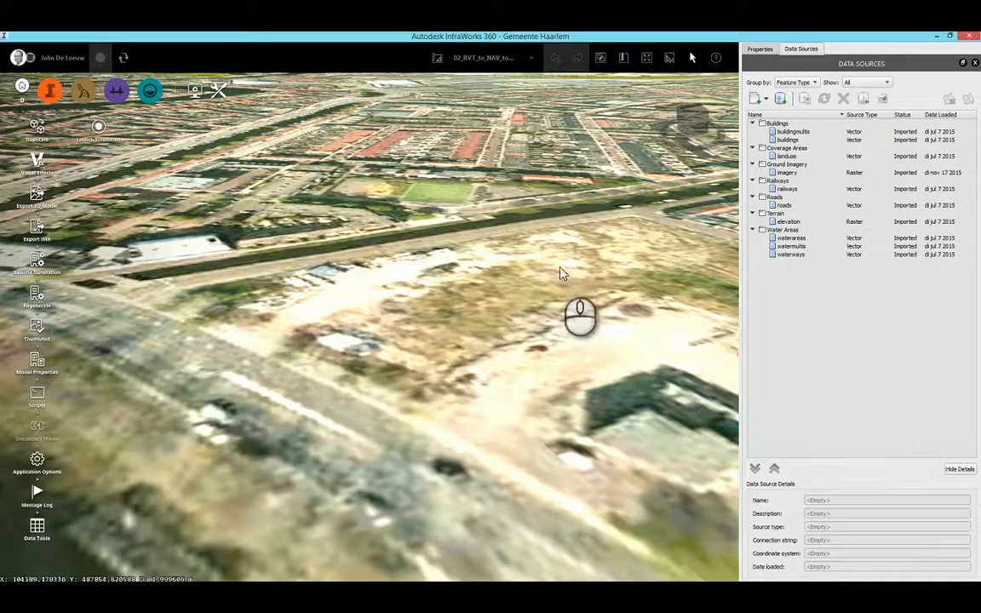
# Add Kantoorgebouw 2016.fbx from the 05 Algemeen\FBX folder to the Haarlem model as a data source.
pyautogui.hotkey('alt', 'Tab')
pyautogui.click(432, 285)
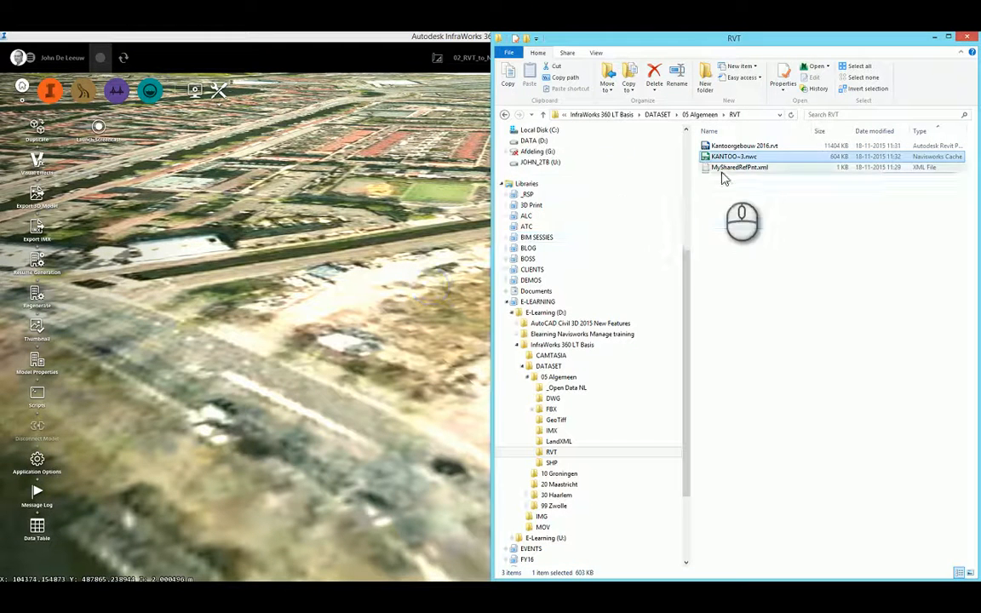
pyautogui.click(700, 114)
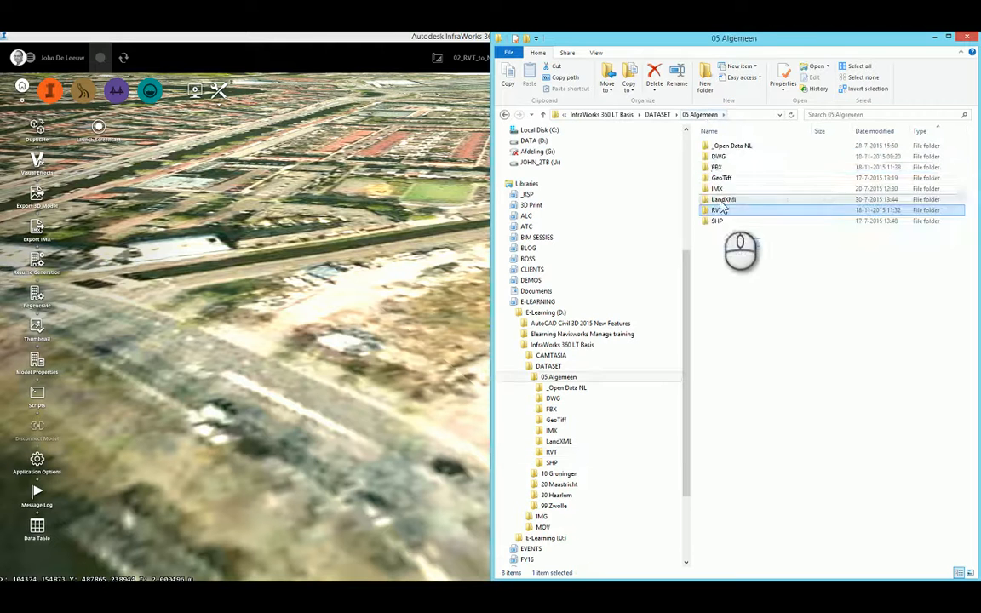
pyautogui.doubleClick(722, 167)
pyautogui.click(746, 169)
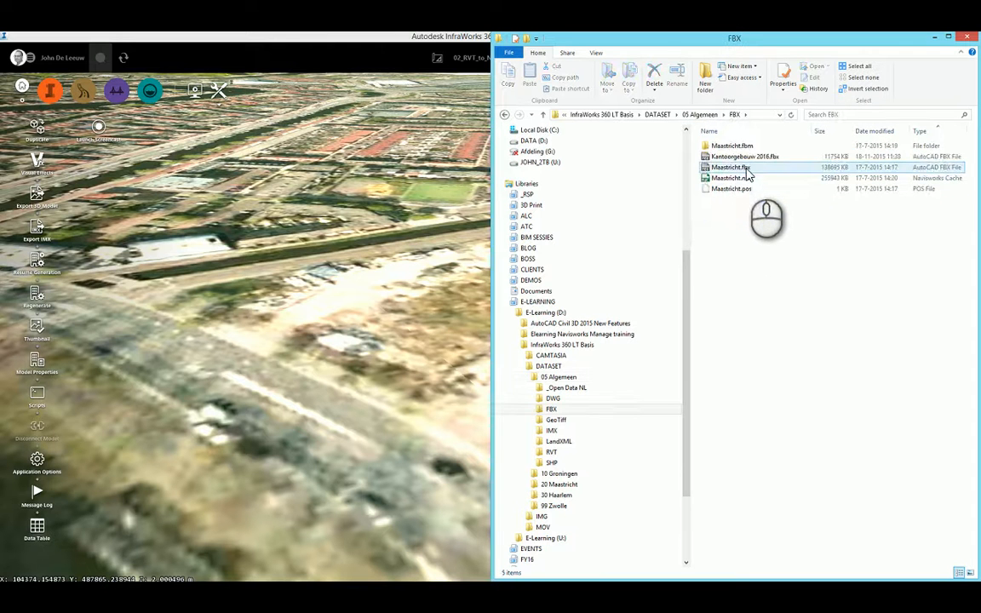
pyautogui.click(748, 158)
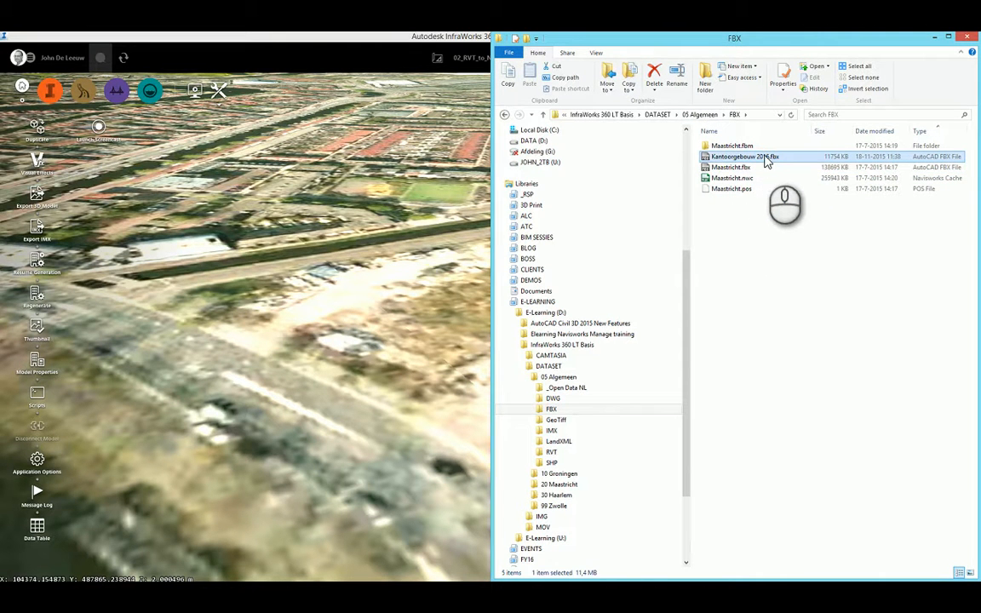
pyautogui.moveTo(767, 162); pyautogui.dragTo(366, 201)
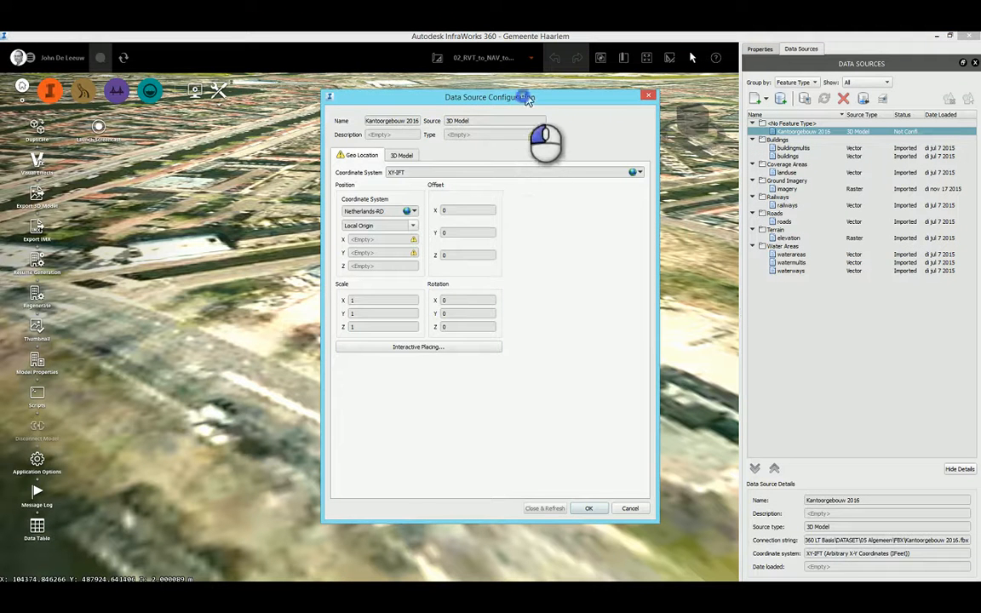
# Inspect the 3D preview of the imported FBX building from several angles, checking its facade materials and roof.
pyautogui.moveTo(528, 98); pyautogui.dragTo(537, 86)
pyautogui.click(411, 145)
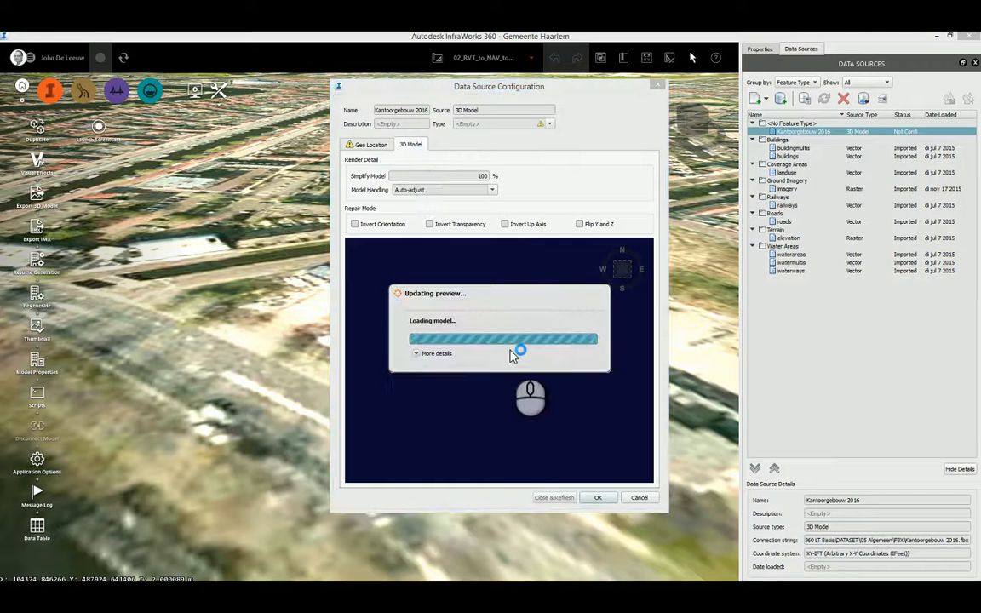
pyautogui.moveTo(510, 355); pyautogui.dragTo(549, 388)
pyautogui.scroll(6, 552, 382)
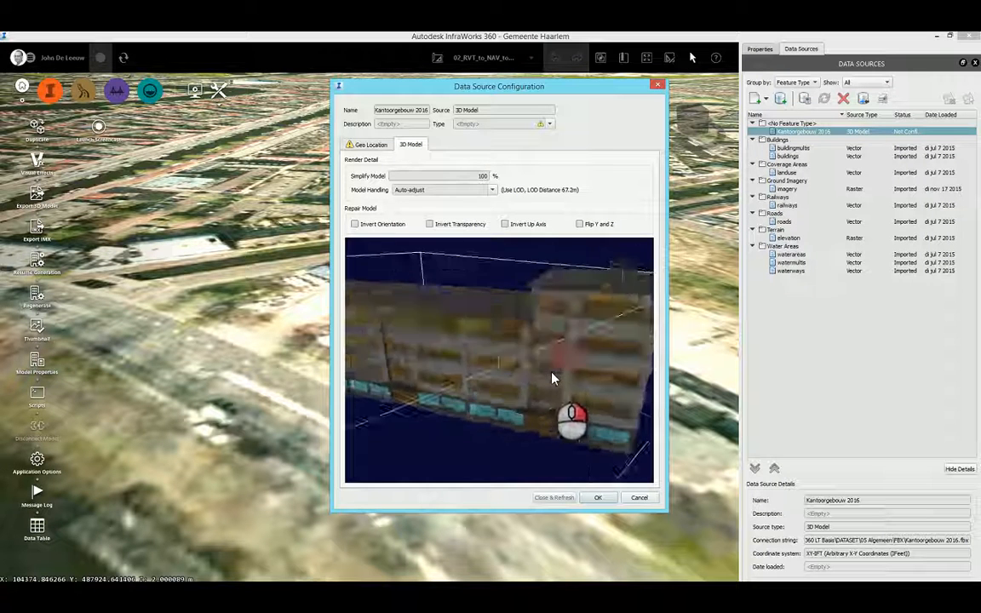
pyautogui.moveTo(555, 375)
pyautogui.mouseDown(button='middle')
pyautogui.moveTo(569, 367)
pyautogui.moveTo(540, 361)
pyautogui.moveTo(550, 394)
pyautogui.moveTo(554, 374)
pyautogui.mouseUp(button='middle')
pyautogui.moveTo(555, 374); pyautogui.dragTo(470, 356)
pyautogui.moveTo(470, 350); pyautogui.dragTo(525, 390, button='right')
pyautogui.scroll(3, 500, 385)
pyautogui.scroll(-5, 525, 391)
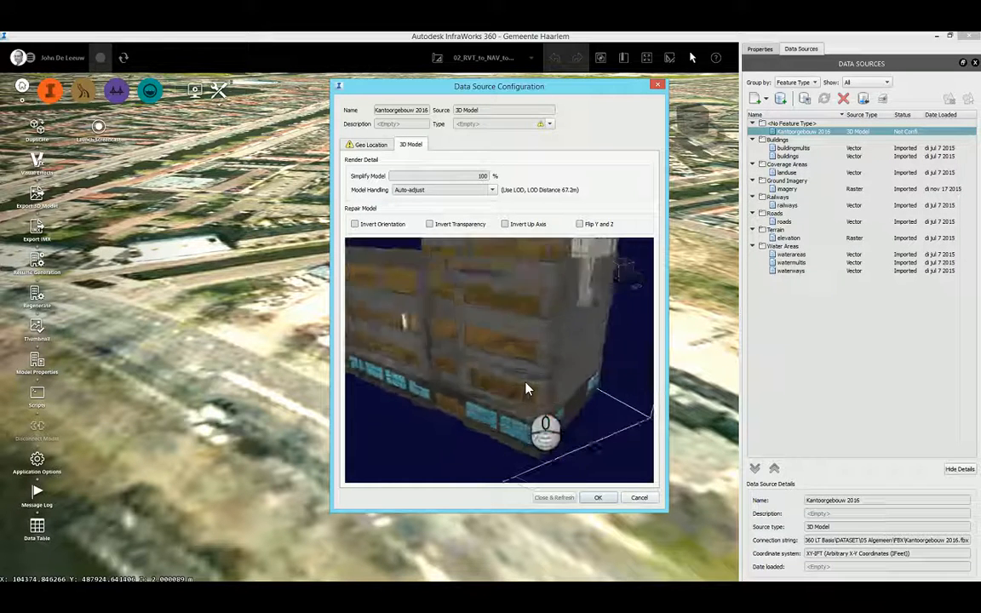
pyautogui.scroll(-2, 518, 379)
pyautogui.moveTo(477, 347); pyautogui.dragTo(504, 359)
pyautogui.moveTo(503, 359)
pyautogui.mouseDown(button='right')
pyautogui.moveTo(510, 363)
pyautogui.moveTo(498, 368)
pyautogui.mouseUp(button='right')
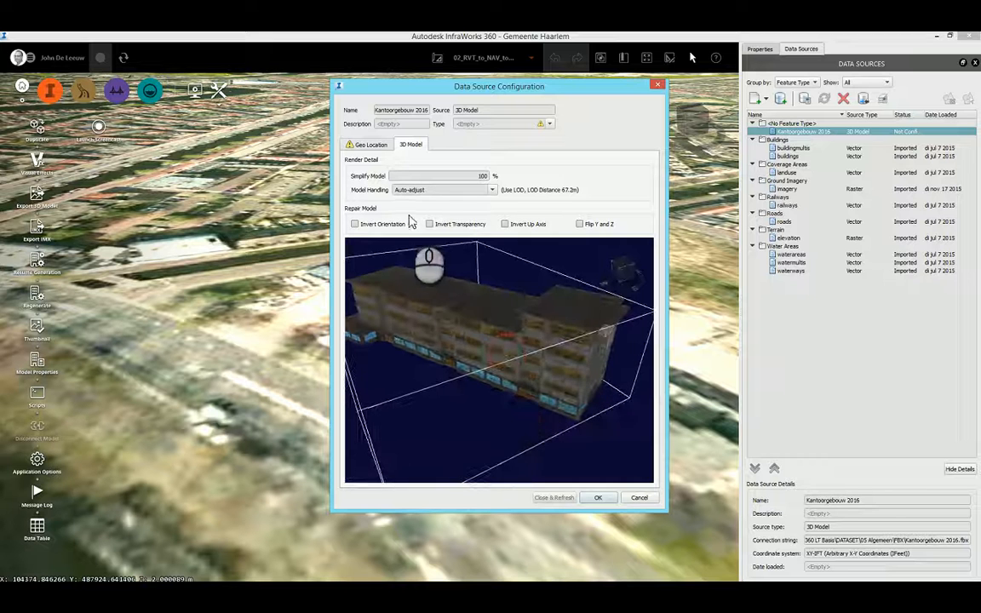
# Configure the FBX building as City Furniture with XY-IFT coordinates and local origin X 0, Y 0, Z 0, and refresh the model.
pyautogui.click(547, 124)
pyautogui.click(494, 157)
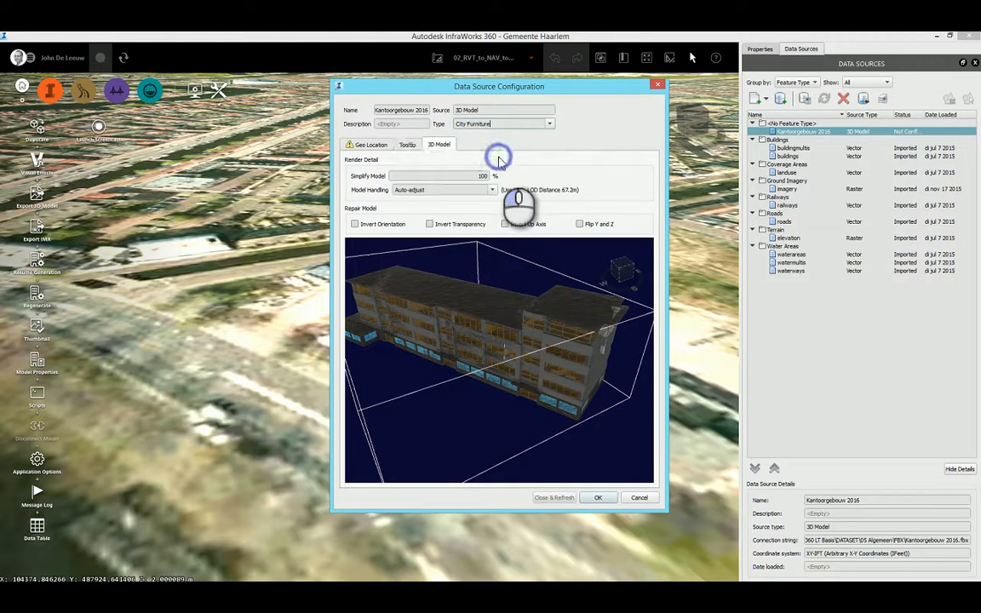
pyautogui.click(367, 144)
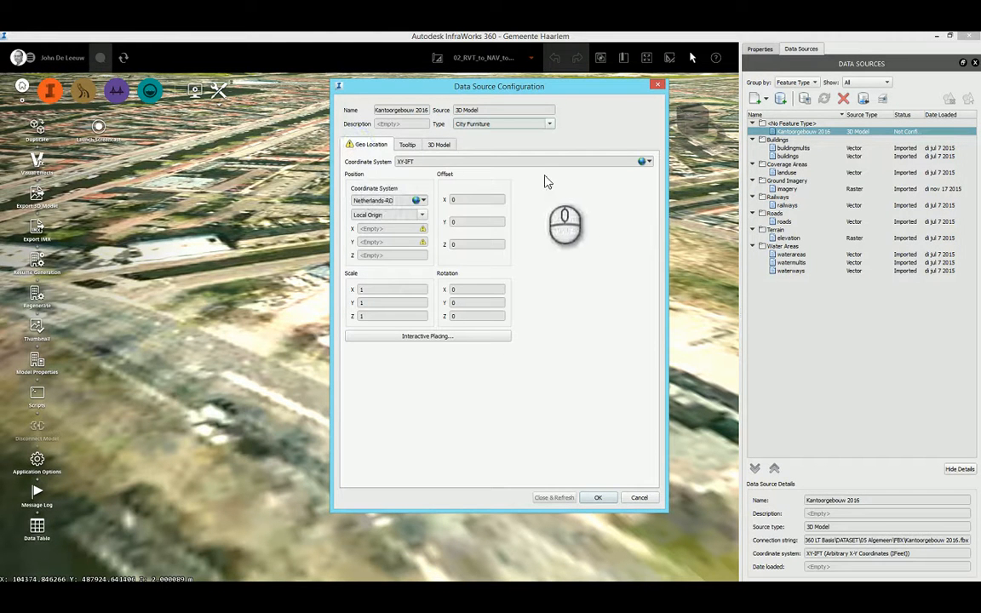
pyautogui.click(417, 162)
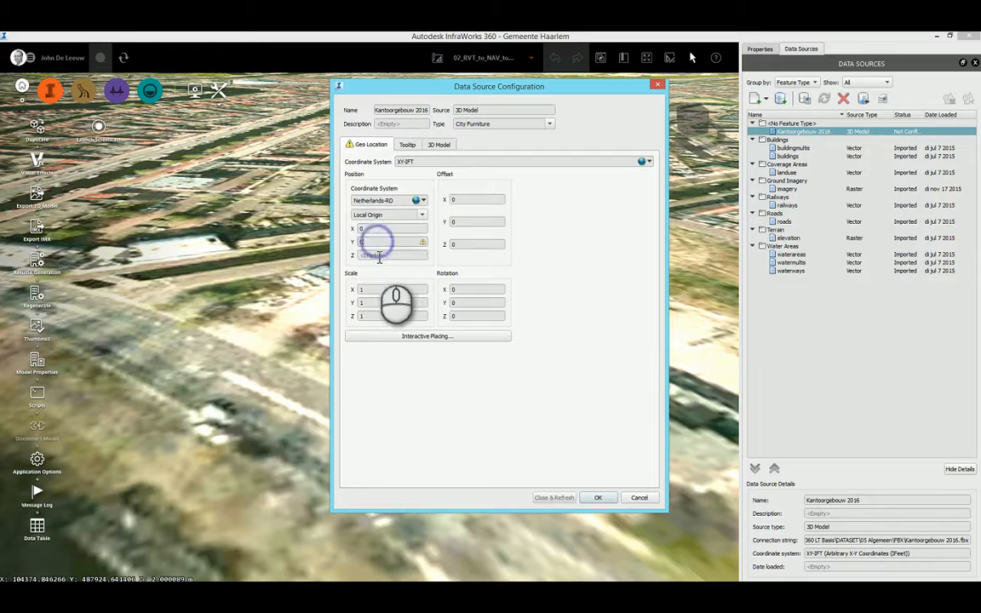
pyautogui.click(379, 254)
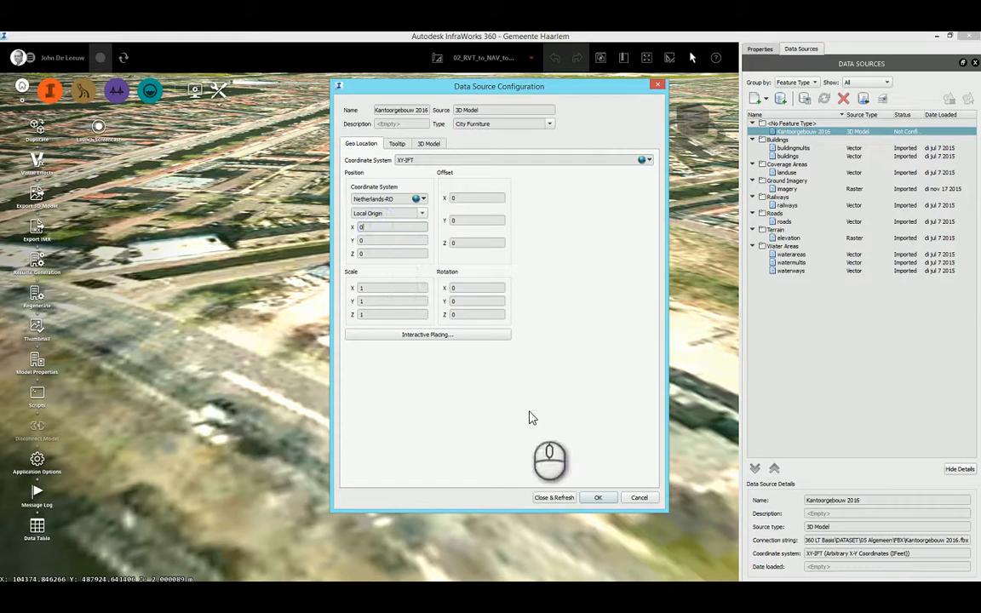
pyautogui.click(555, 499)
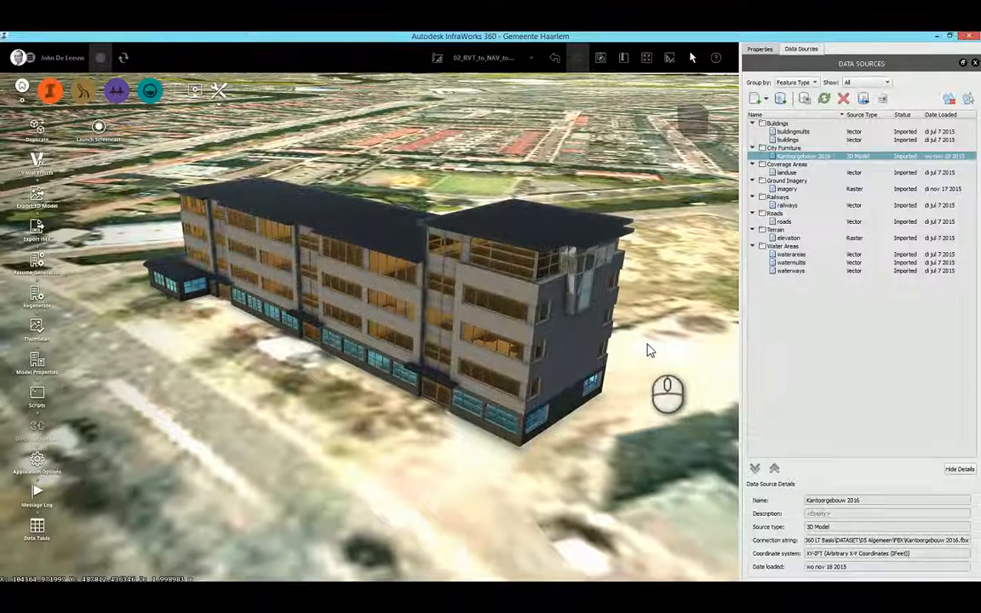
# Switch to the AutoCAD Civil 3D drawing of the office building coordinates.
pyautogui.hotkey('alt', 'Tab')
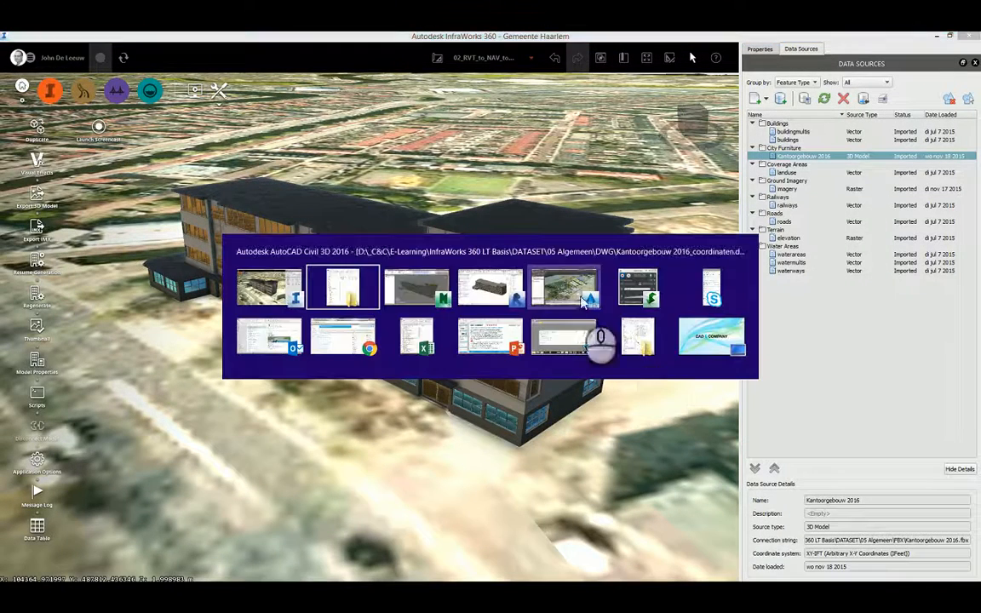